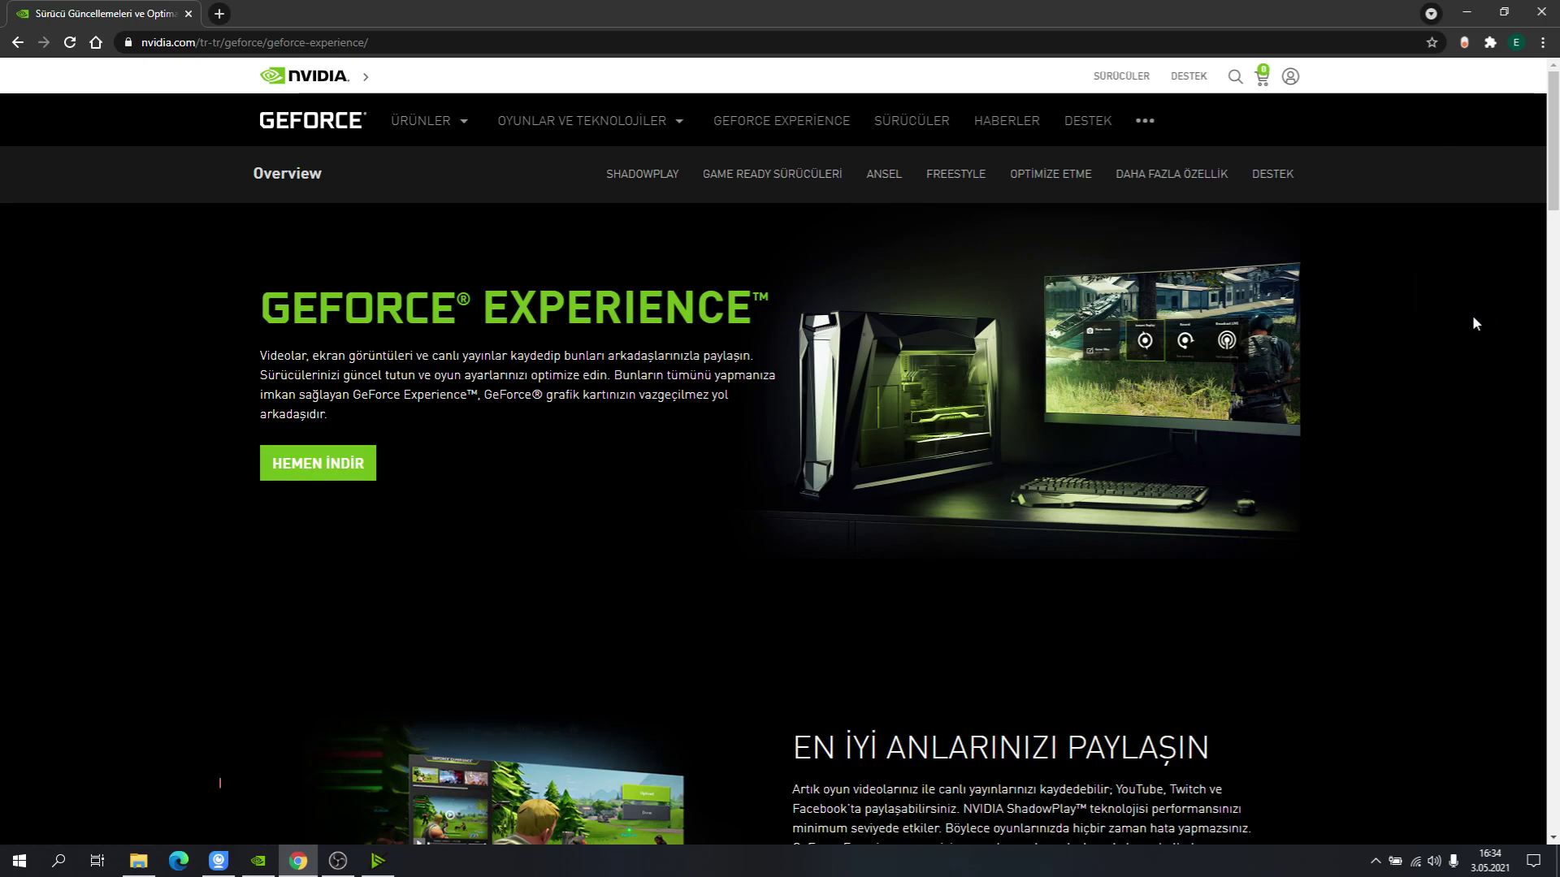
Switch from the browser to GeForce Experience and open the HUD layout (HUD düzeni) settings of the in-game overlay
click(1468, 12)
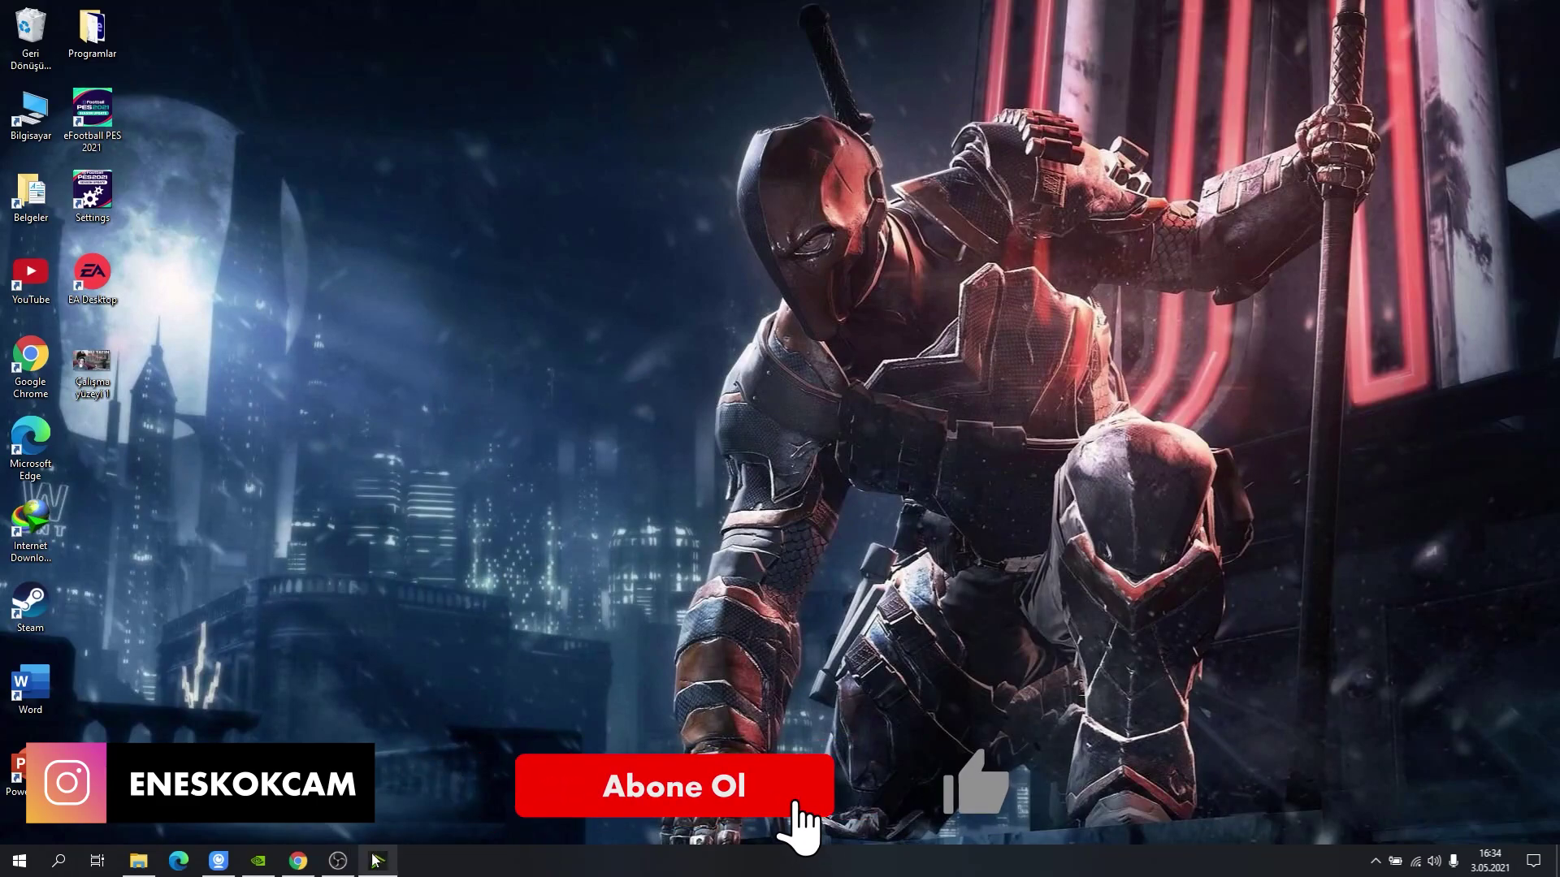
mouse_move(370, 861)
click(258, 861)
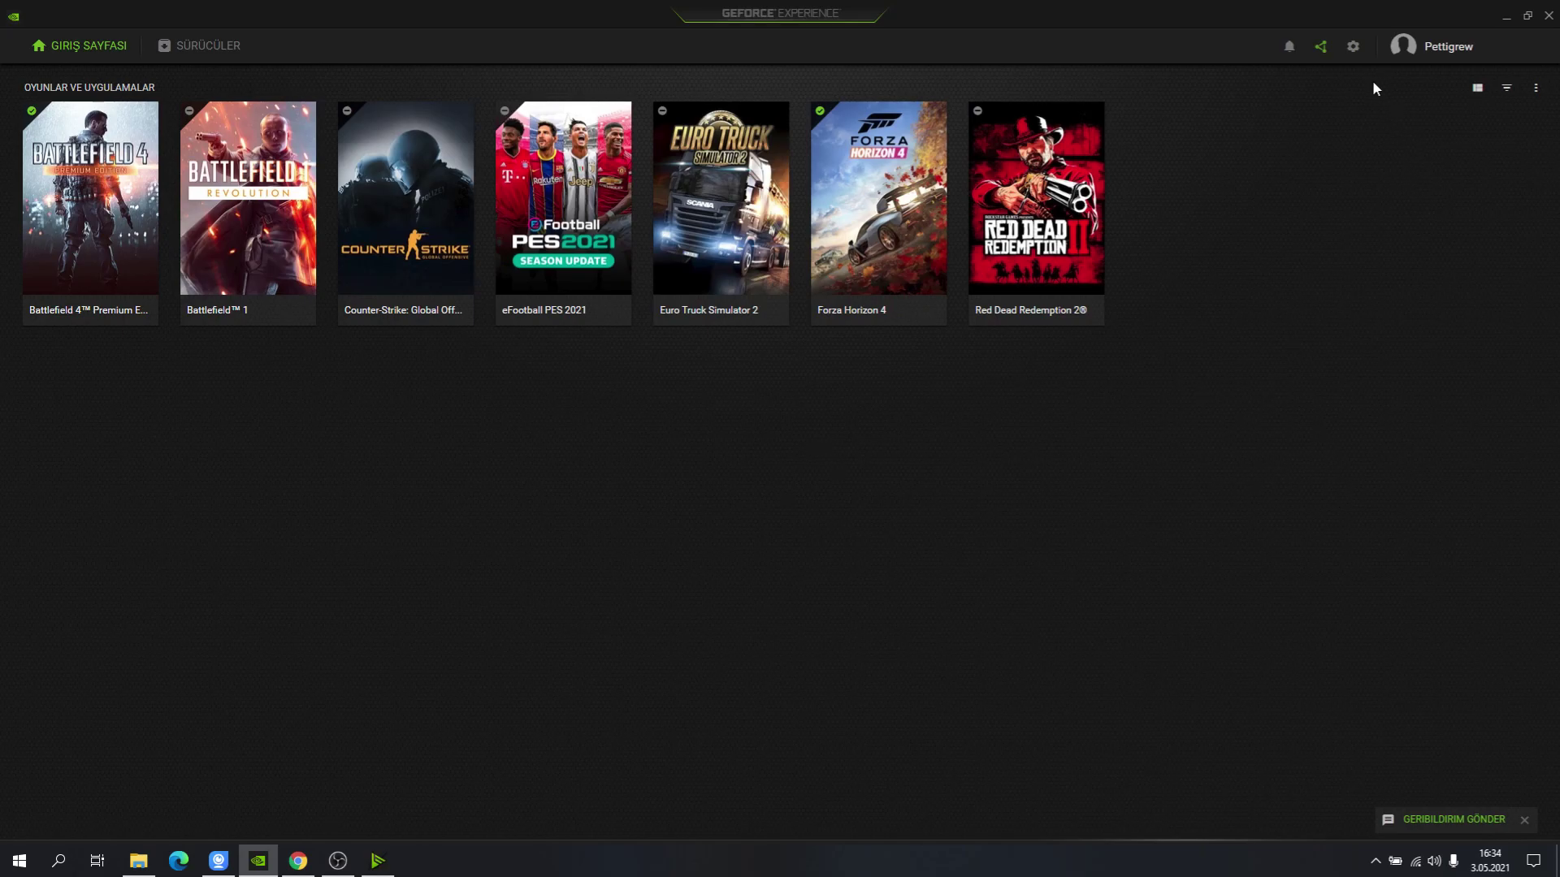
click(1354, 57)
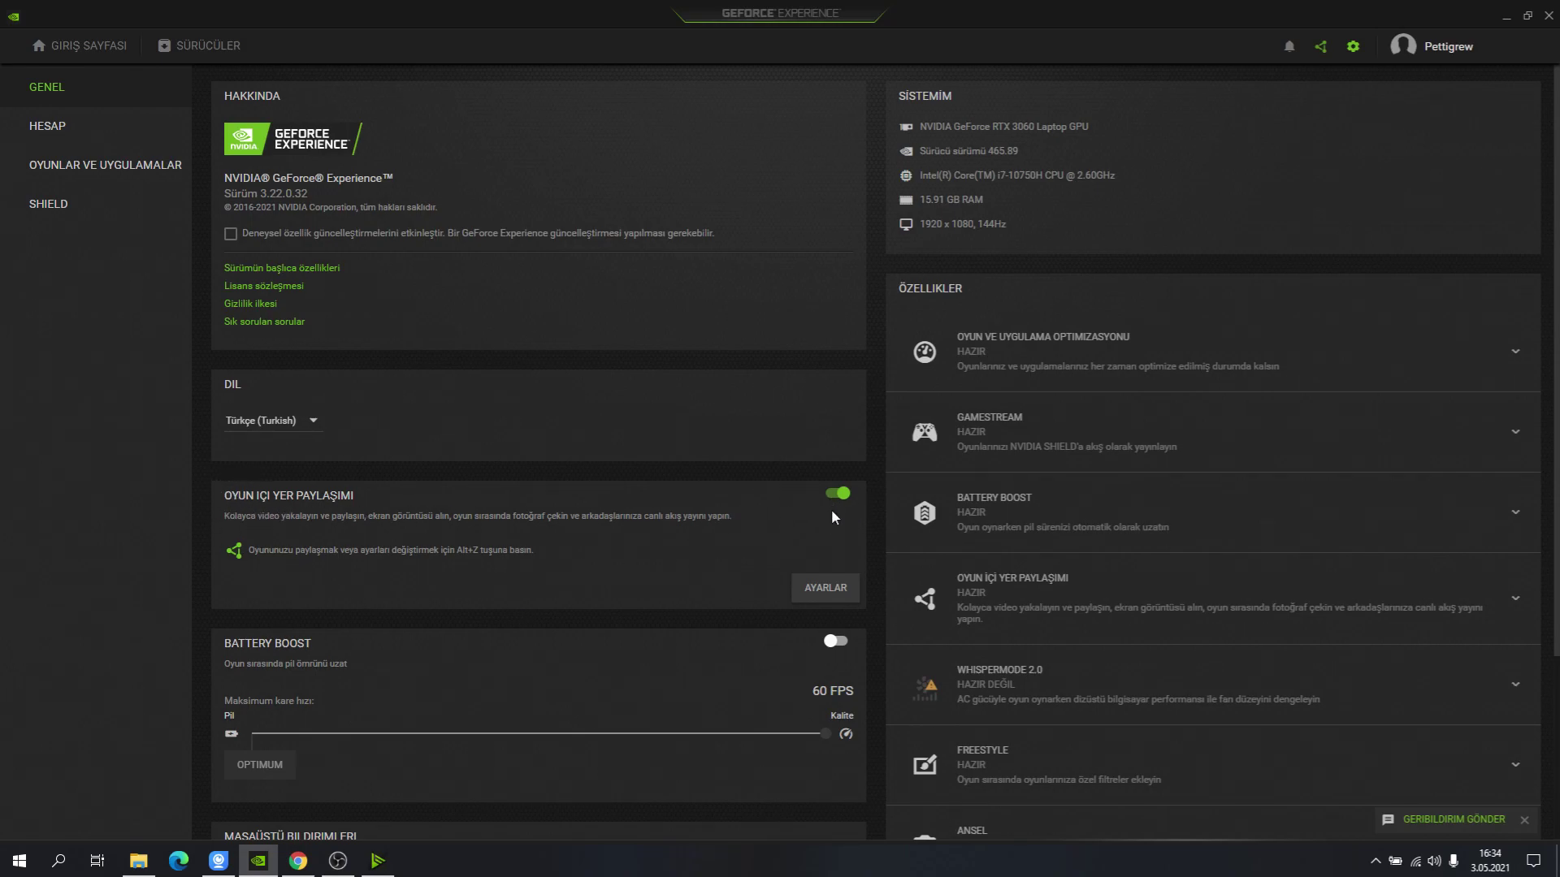
click(825, 589)
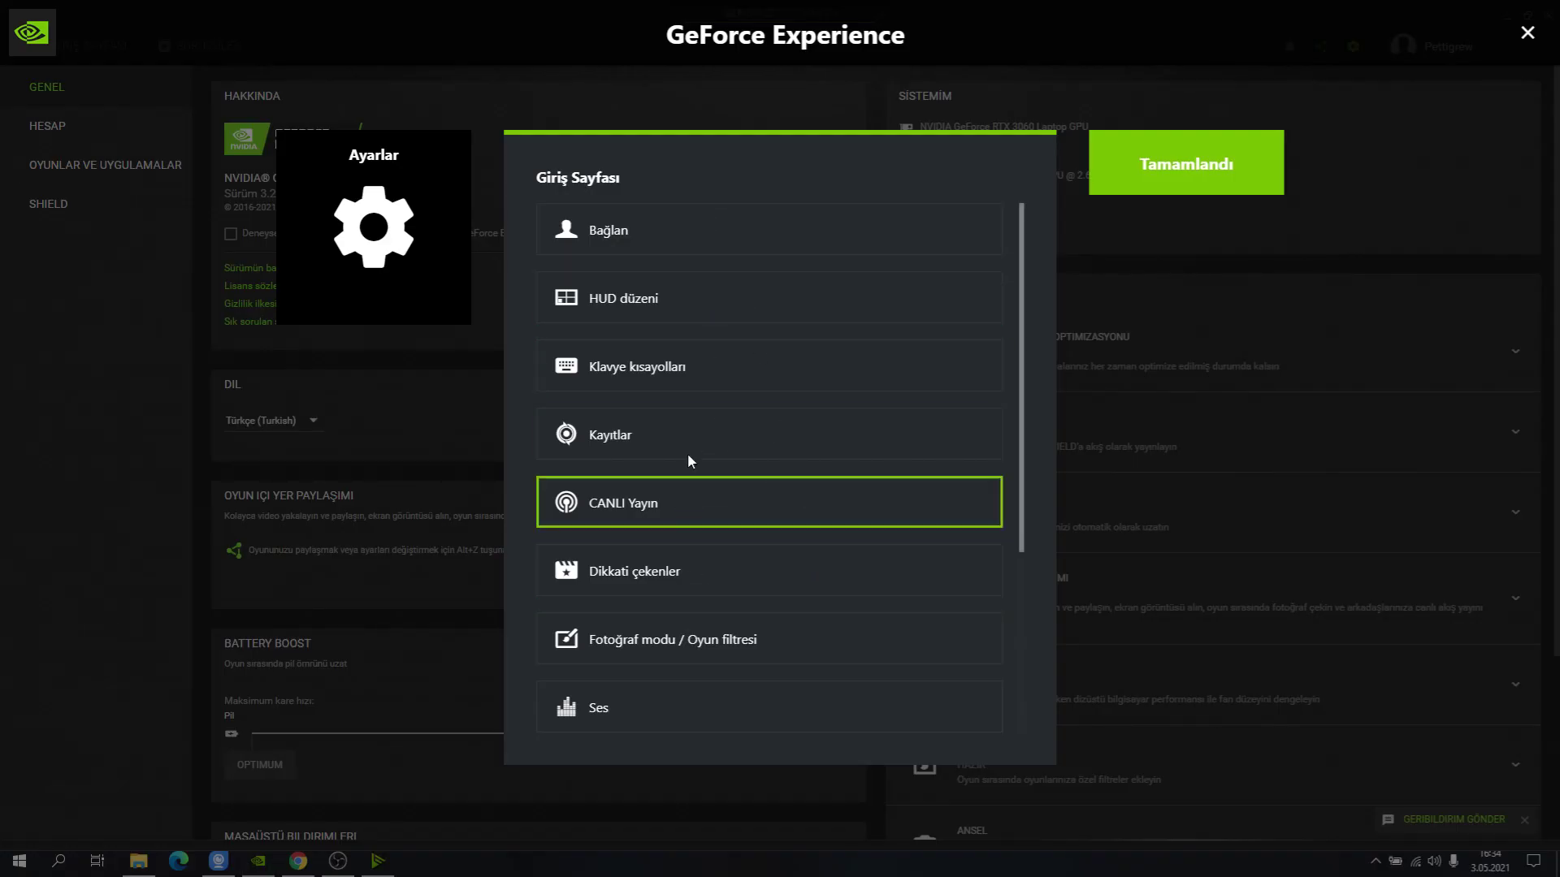
scroll(820, 387, down, 2)
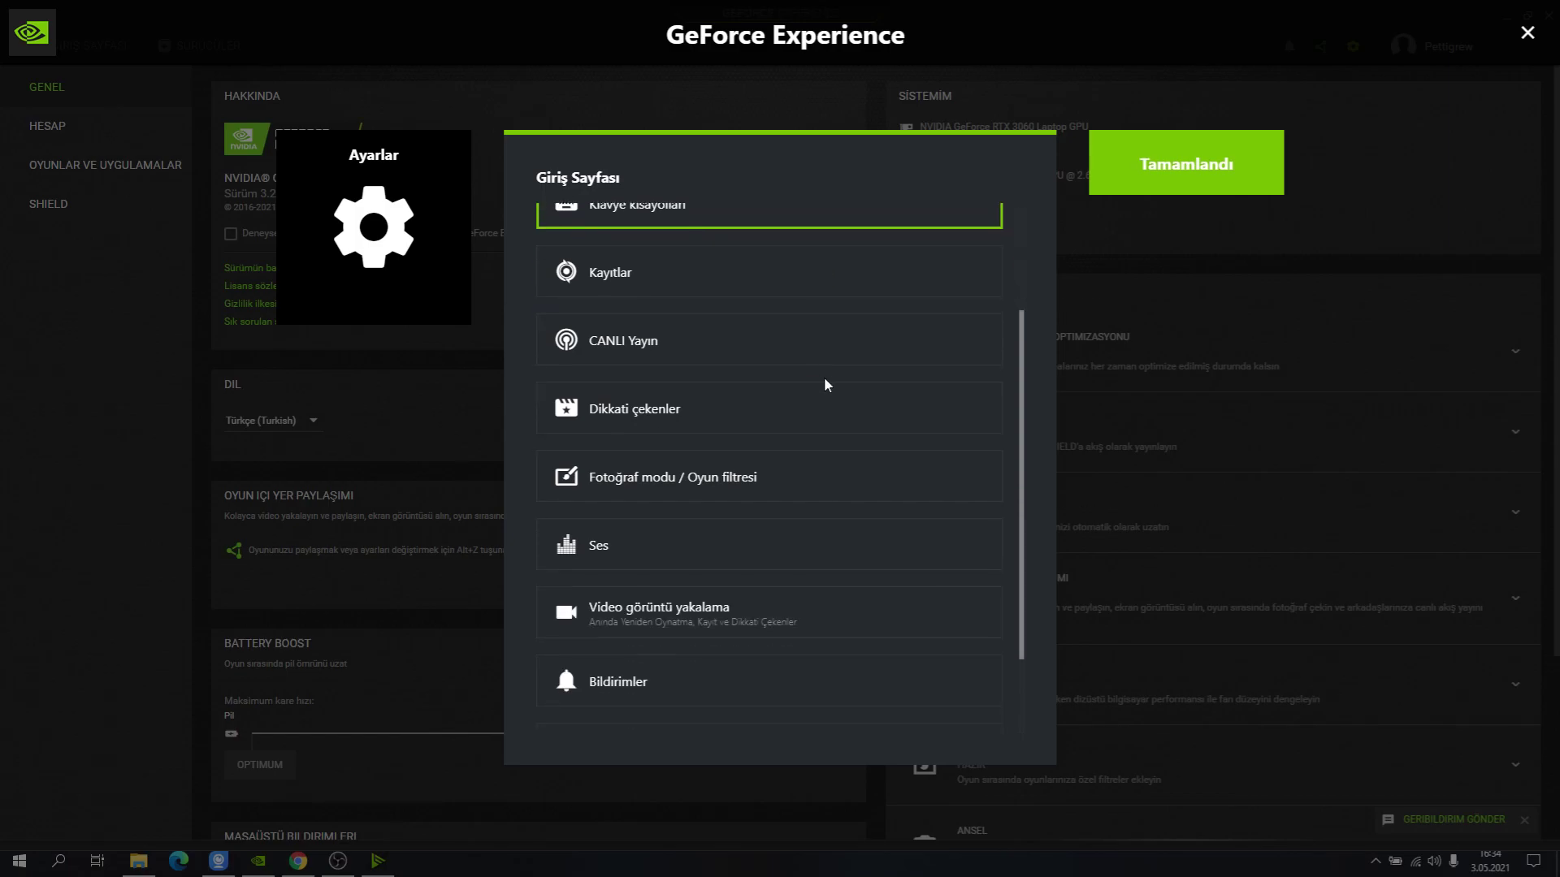
scroll(823, 377, up, 2)
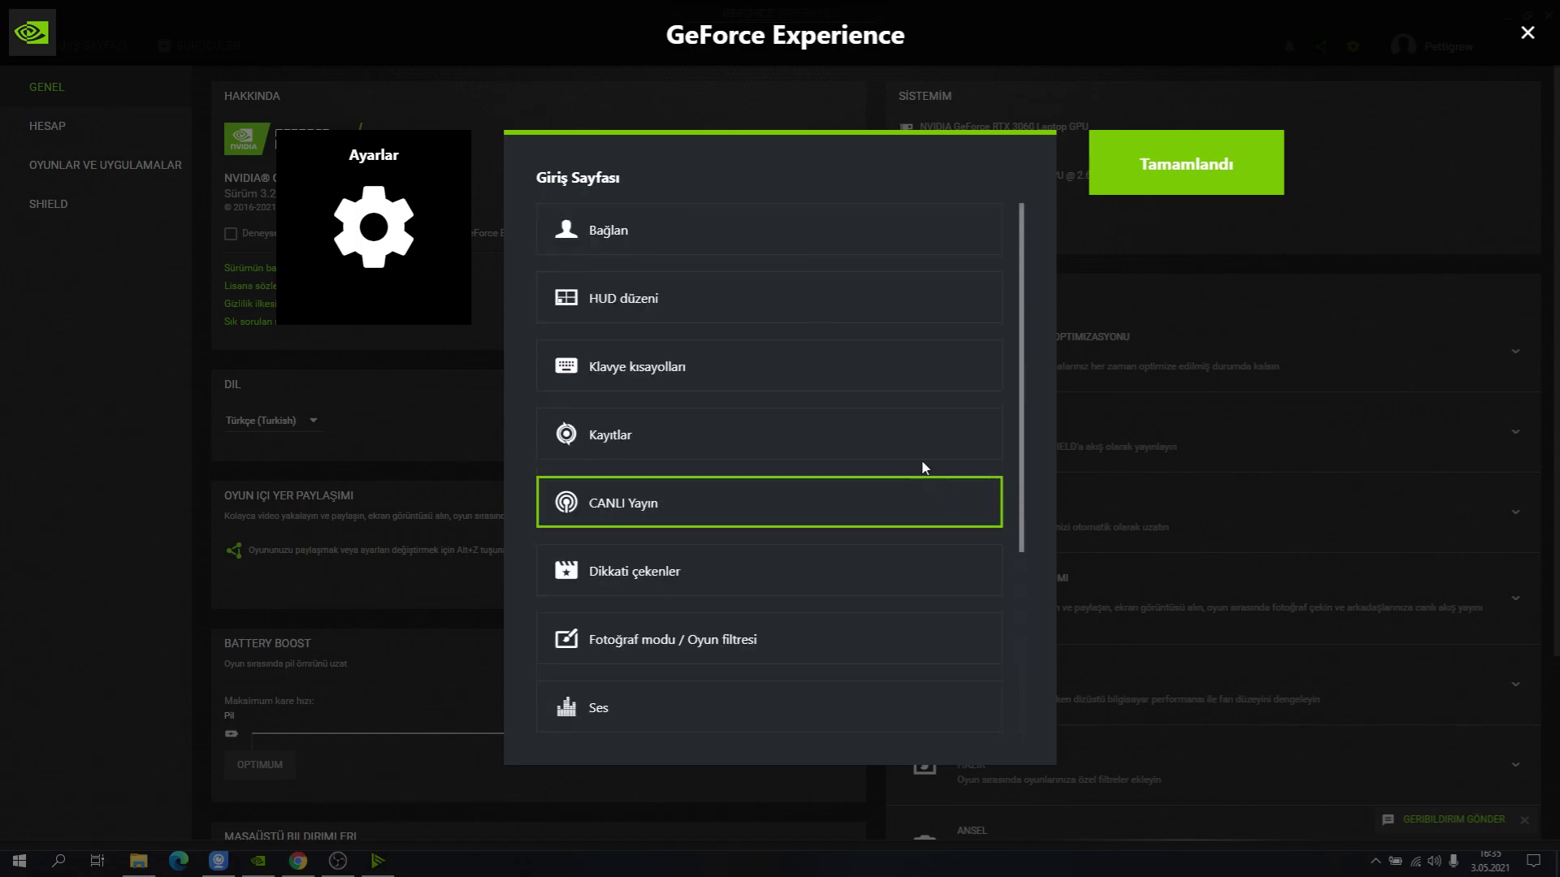
click(765, 306)
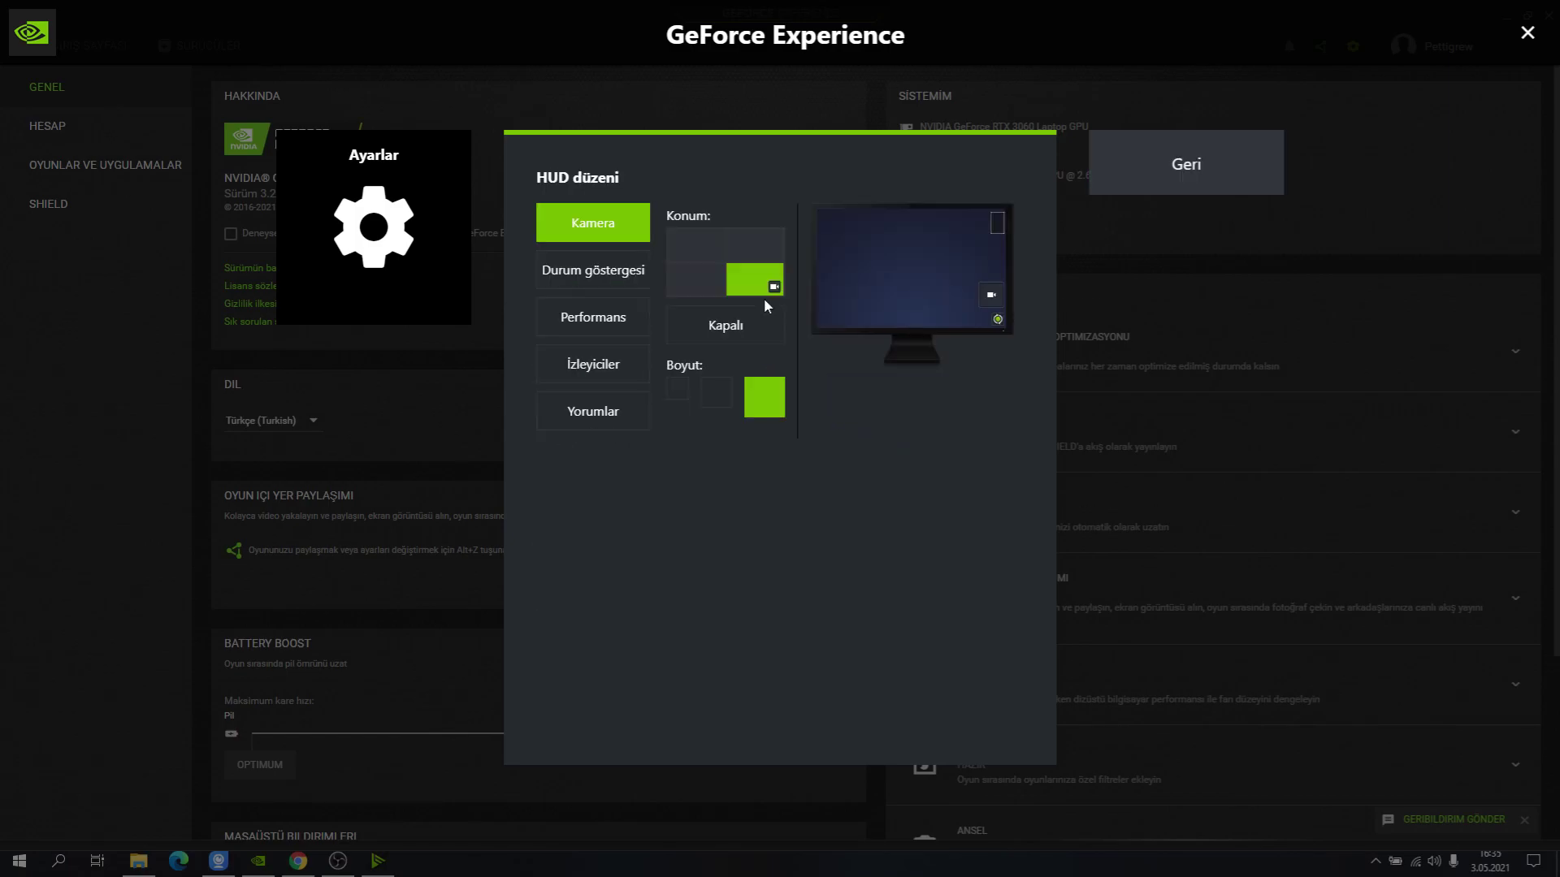
Try different corner positions and sizes for the camera overlay in the HUD layout
click(753, 251)
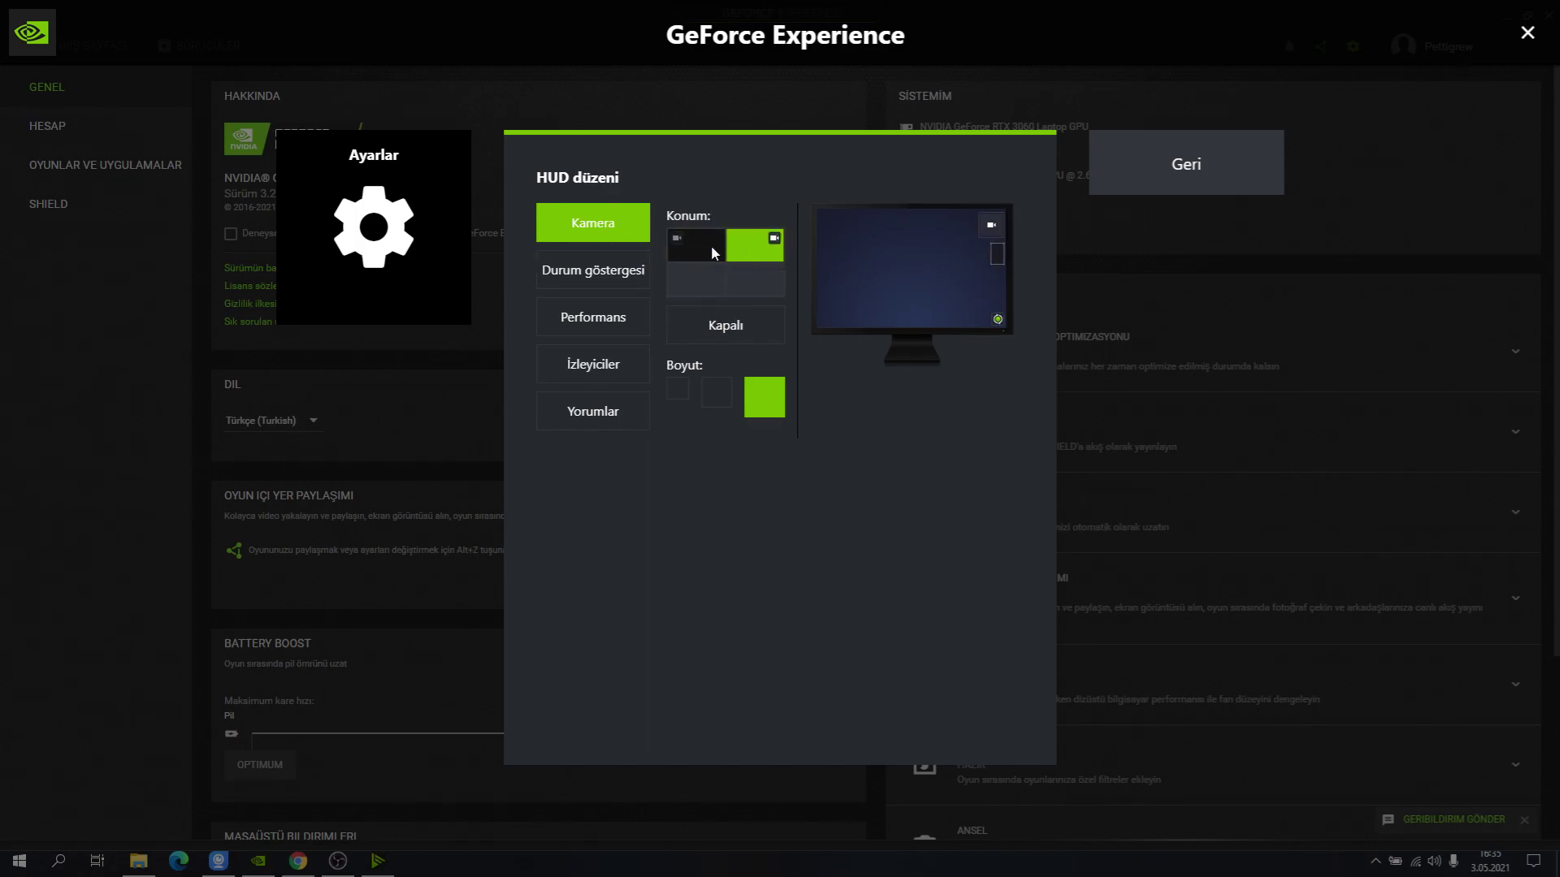
click(714, 247)
click(751, 280)
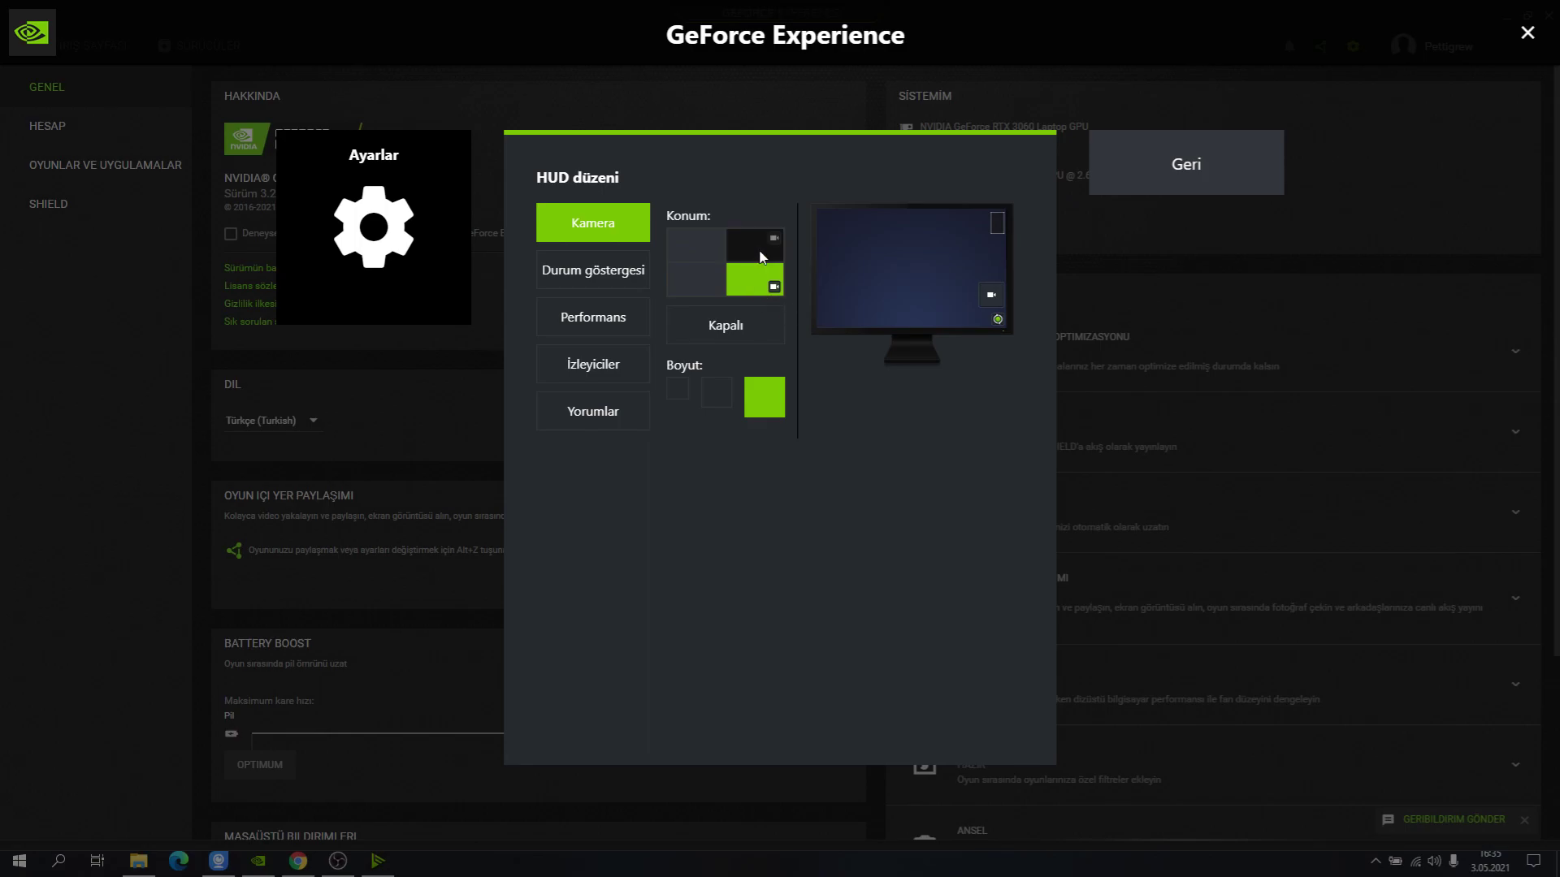
click(715, 394)
click(764, 403)
Set both the camera overlay and the status indicator (Durum göstergesi) to Kapalı in the HUD layout
click(721, 329)
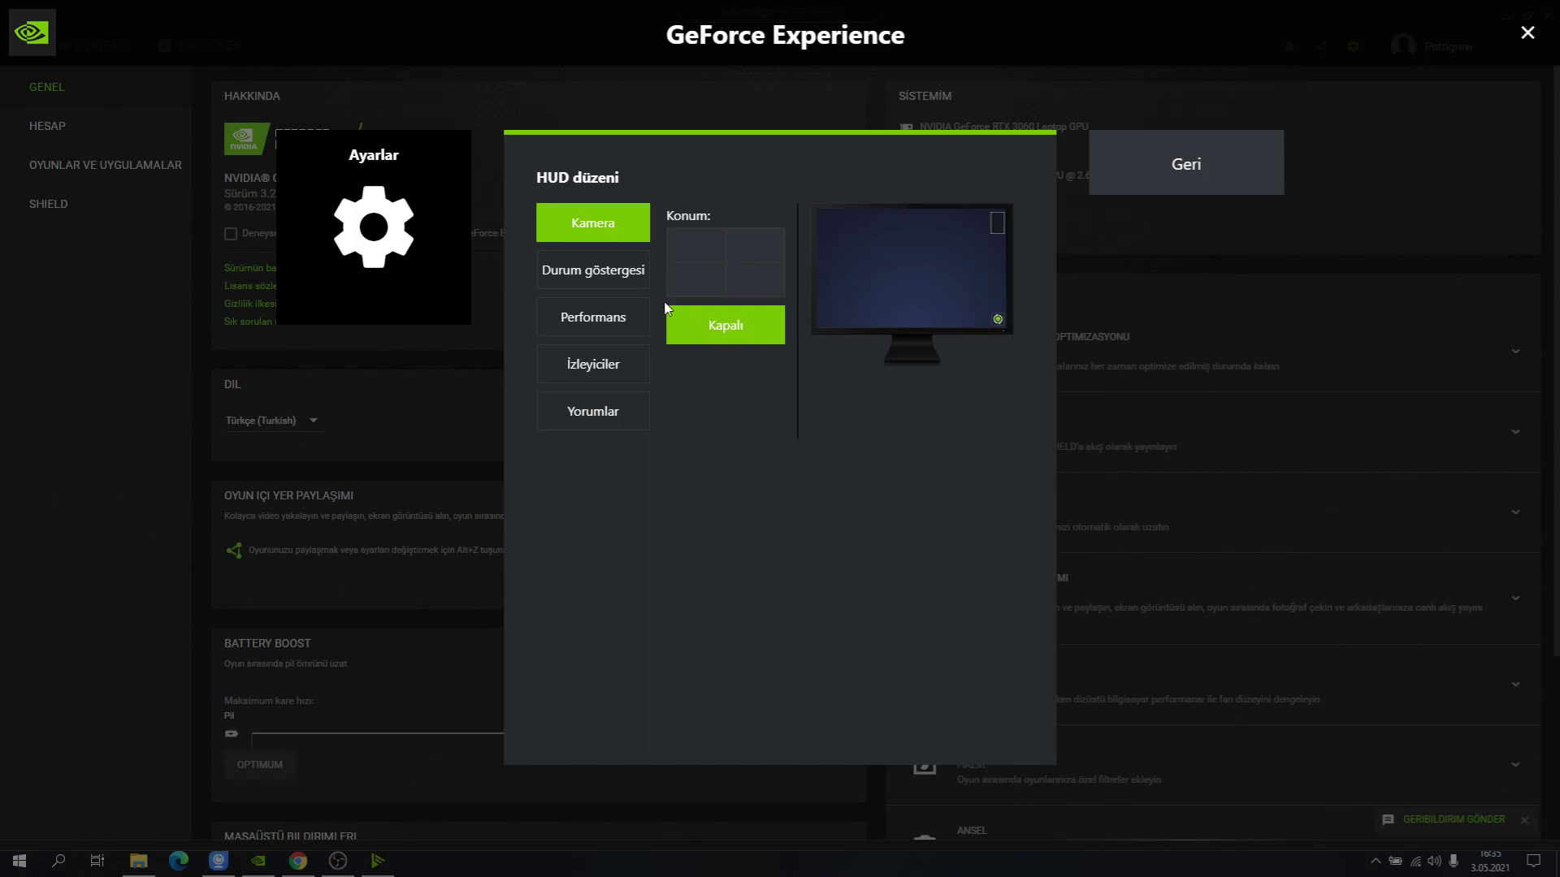
click(613, 271)
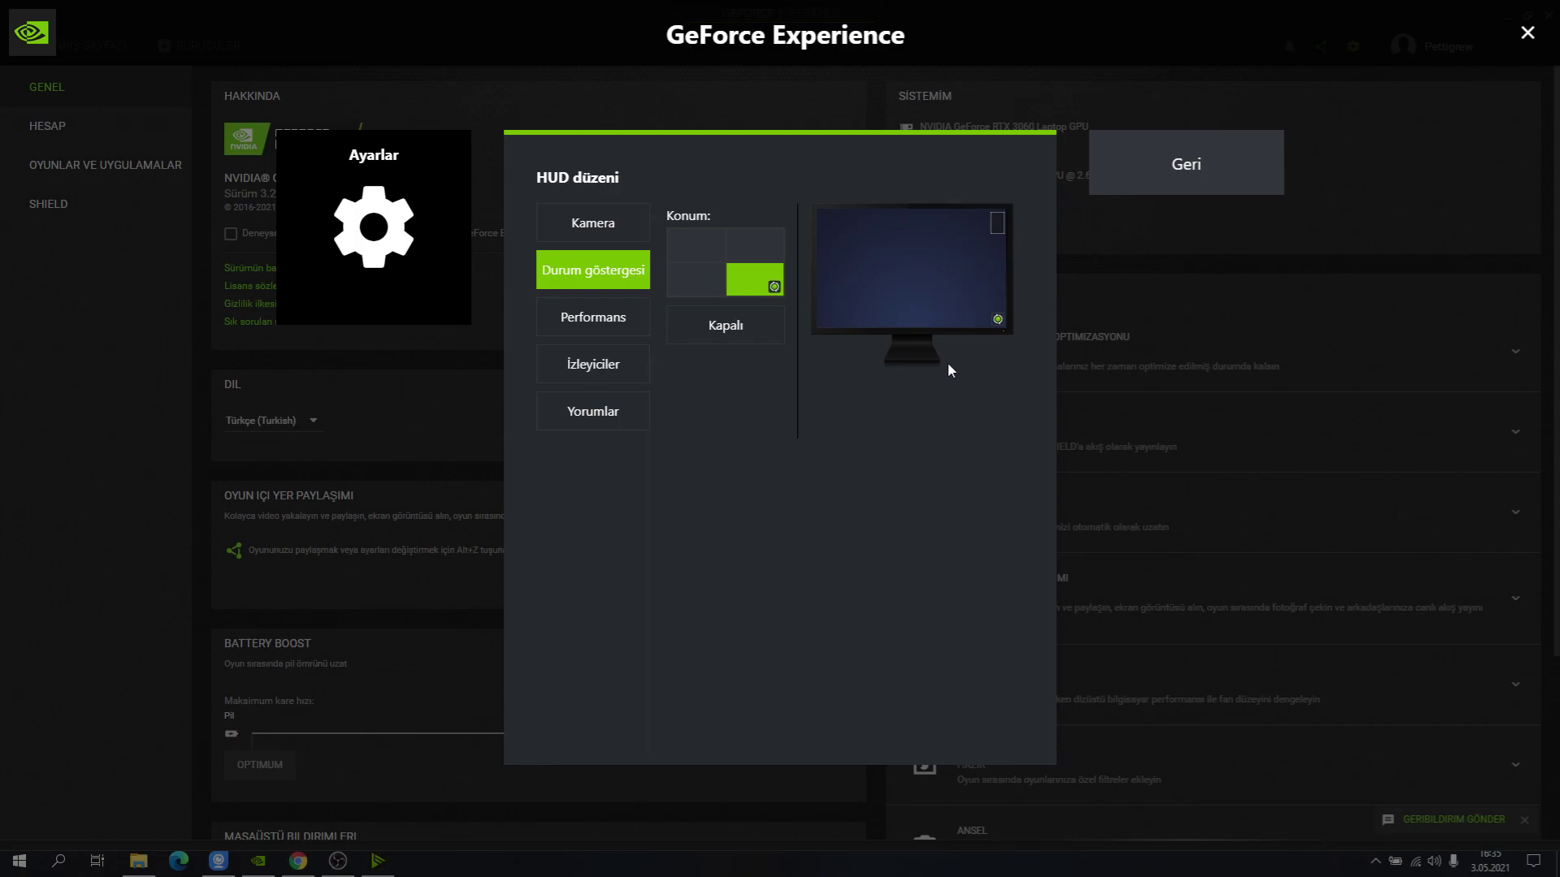
click(749, 331)
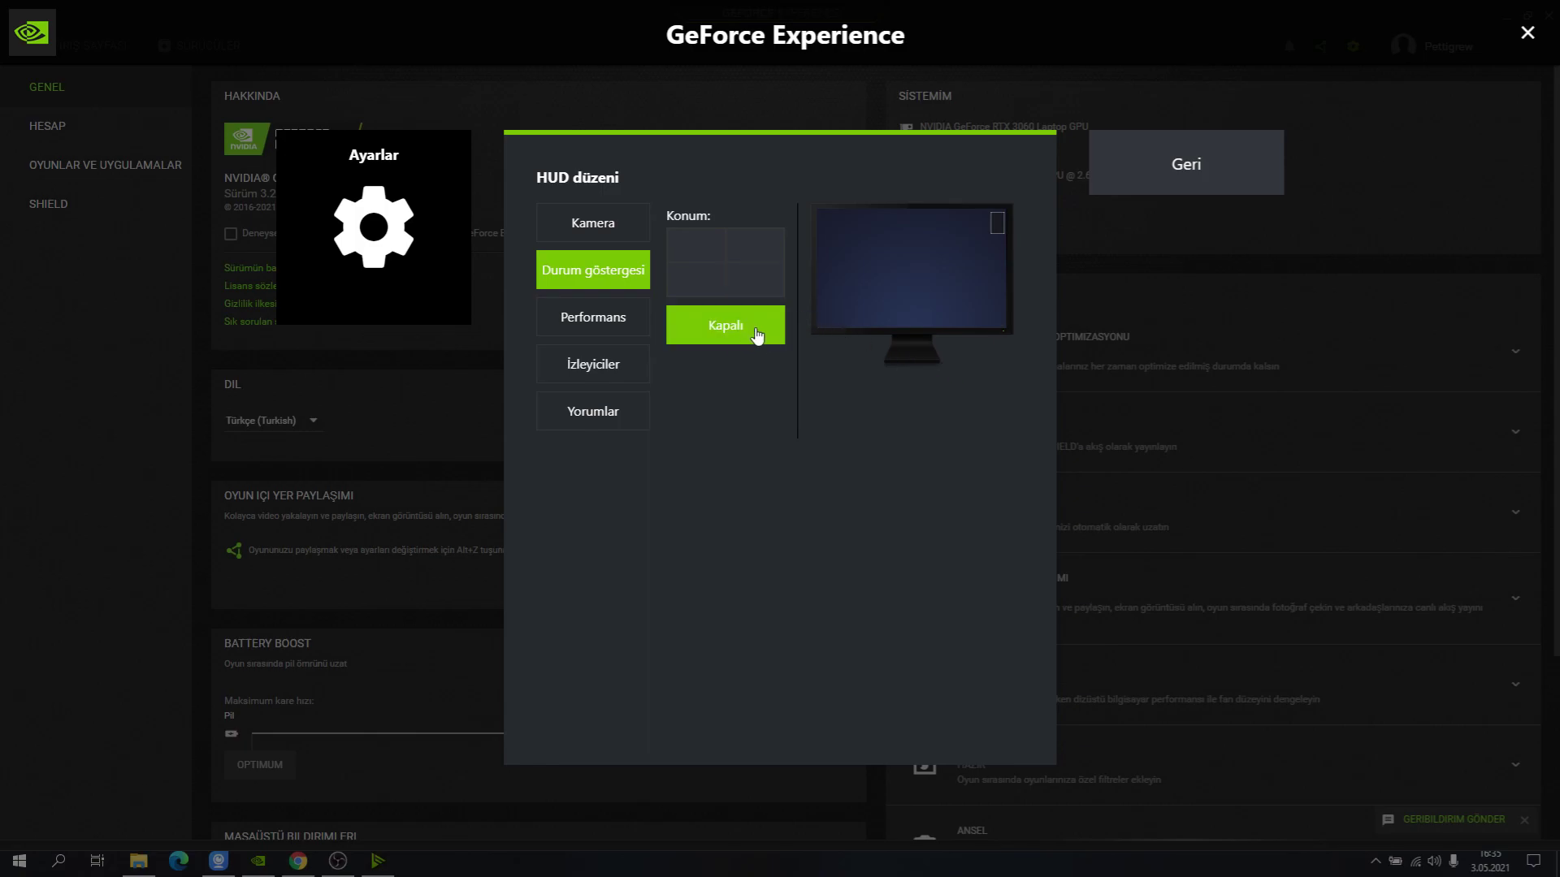
Try the FPS, Temel and Gelişmiş performance overlays, and set the performance overlay to FPS
click(627, 324)
click(747, 380)
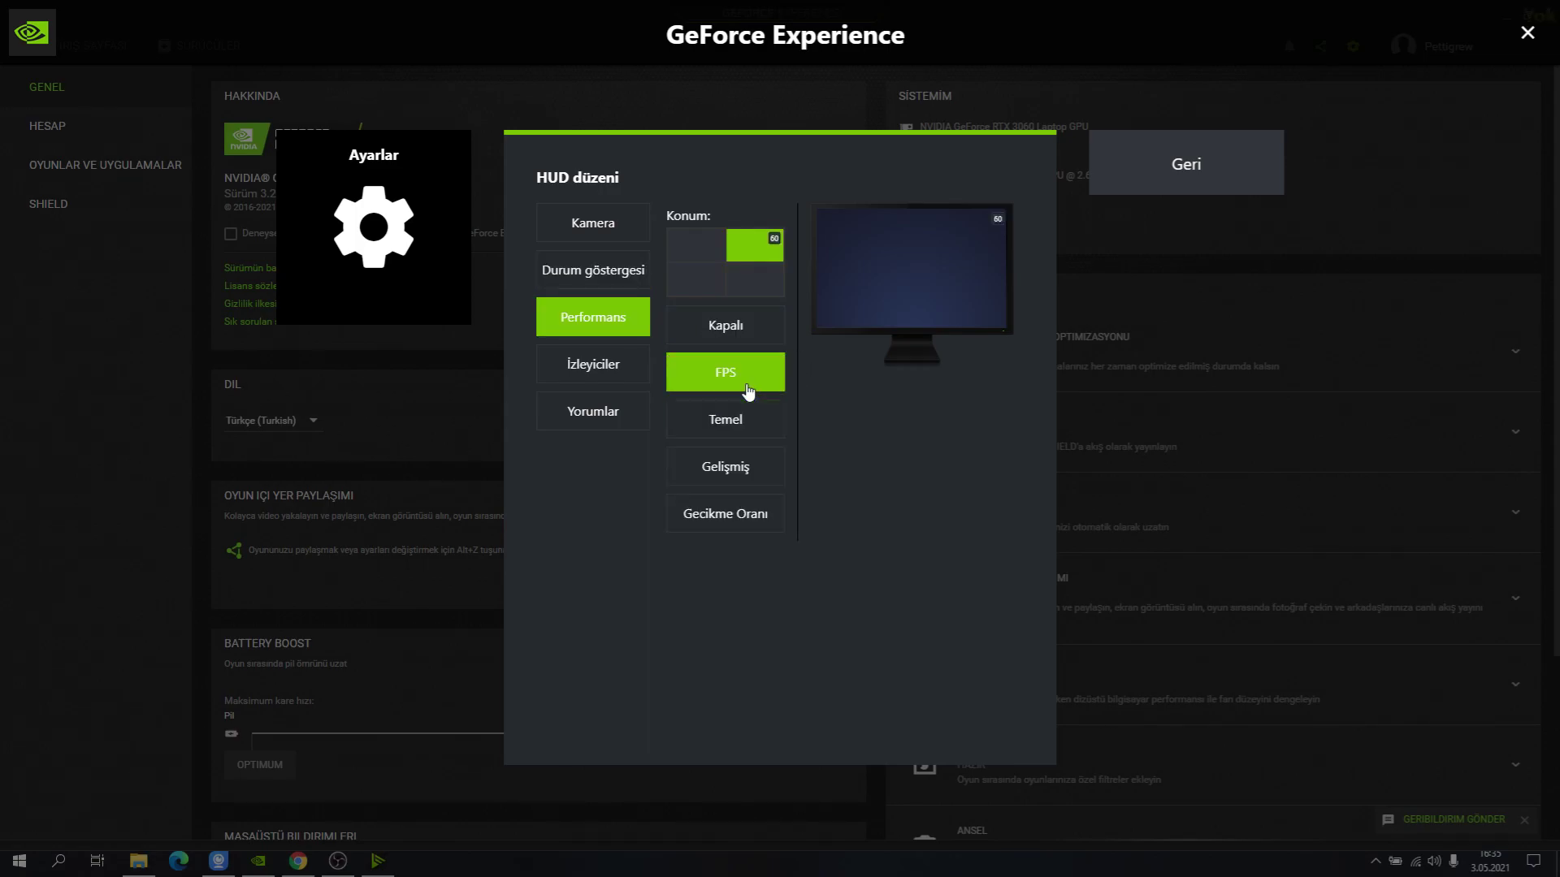
click(749, 419)
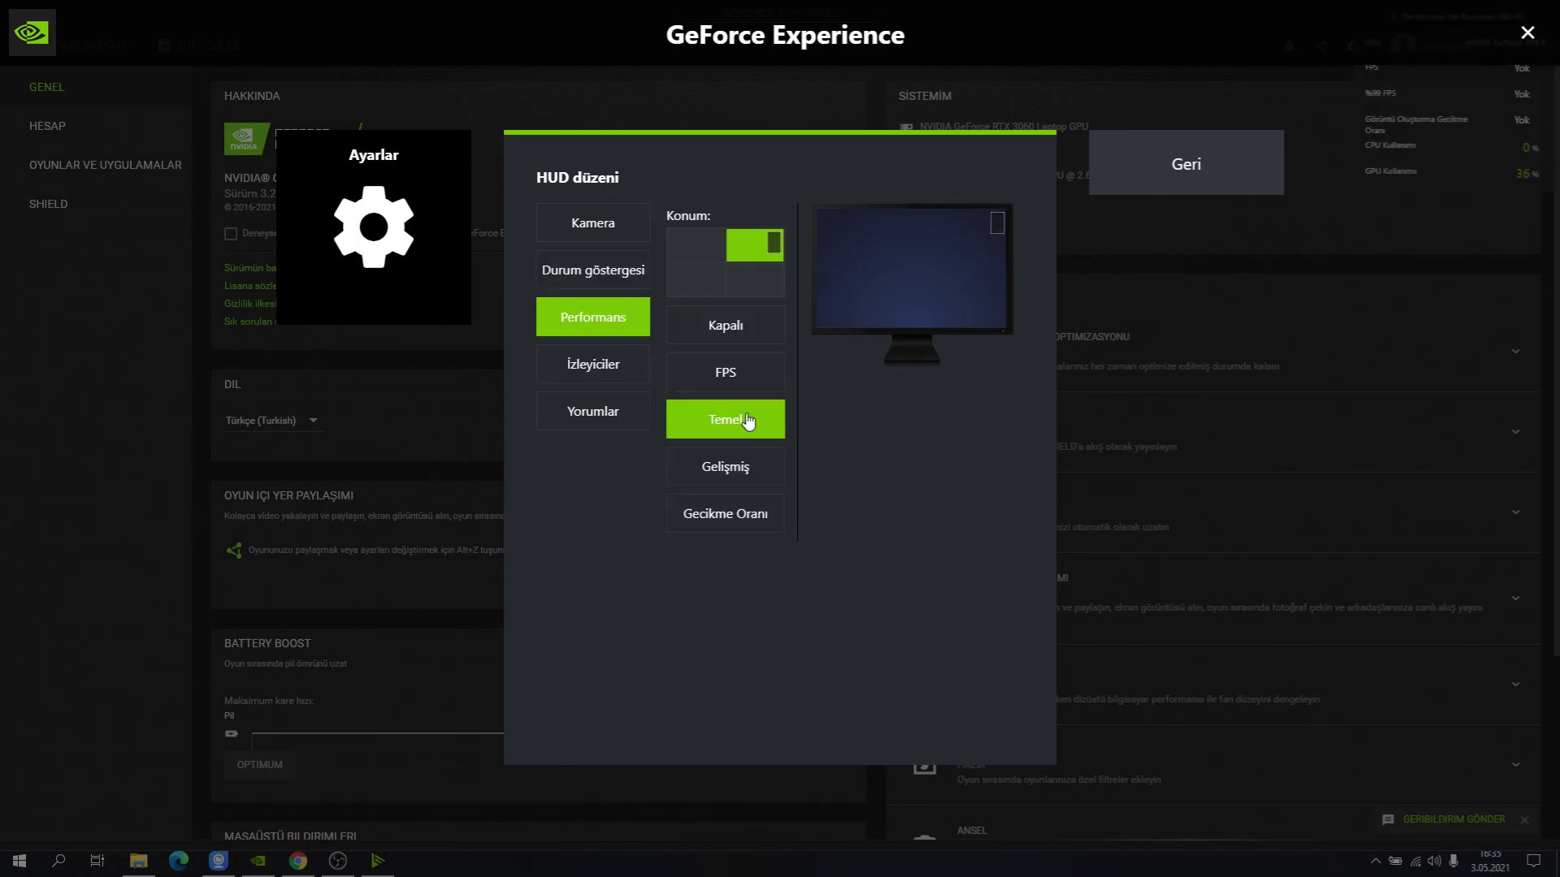
click(746, 479)
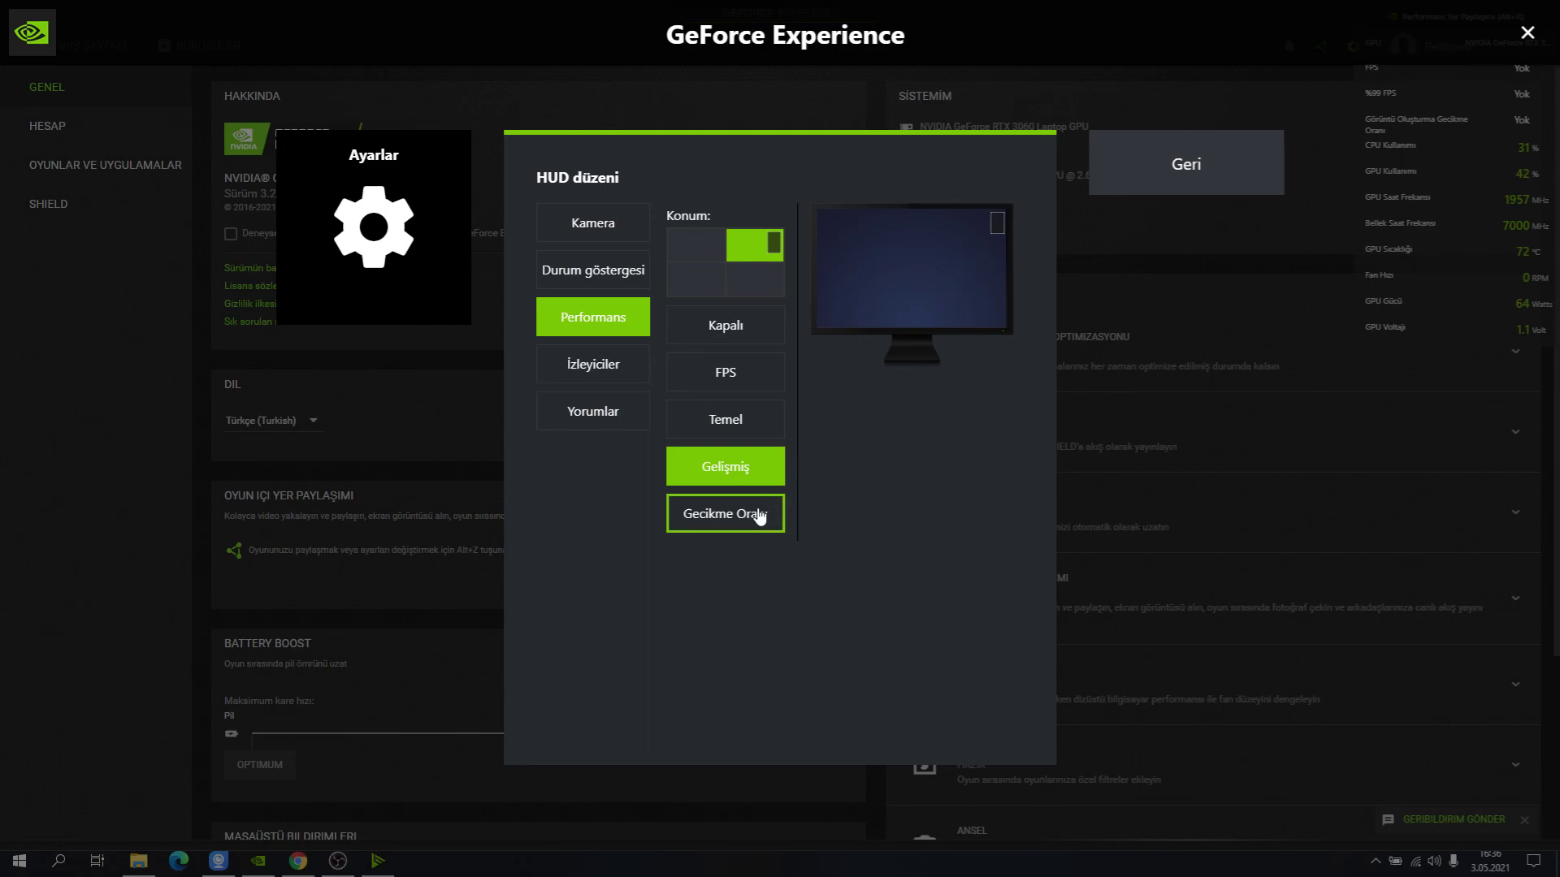
click(737, 375)
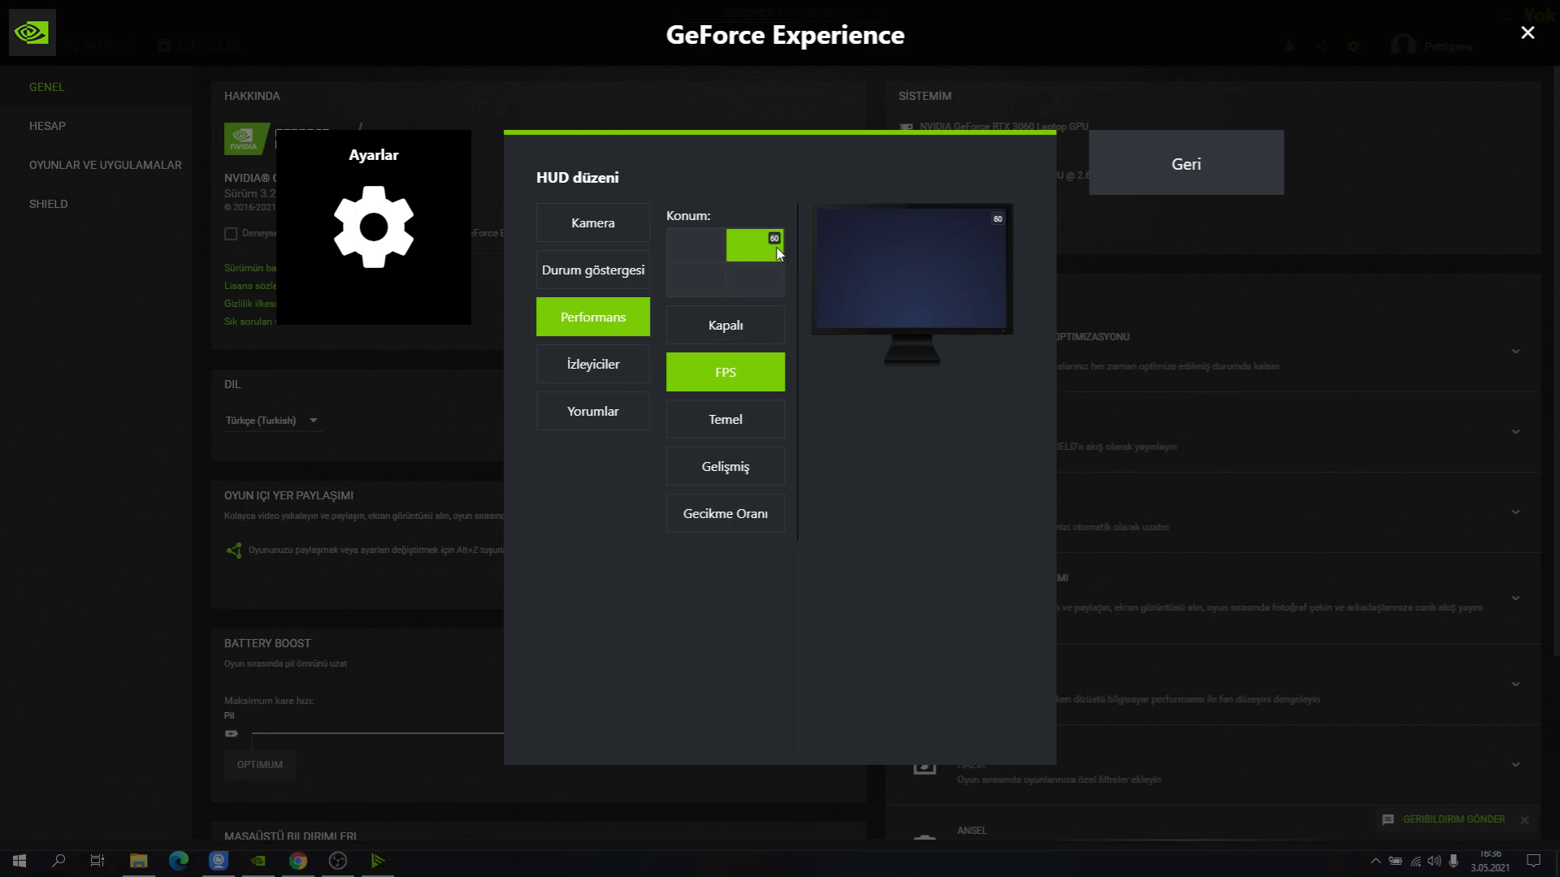
click(627, 270)
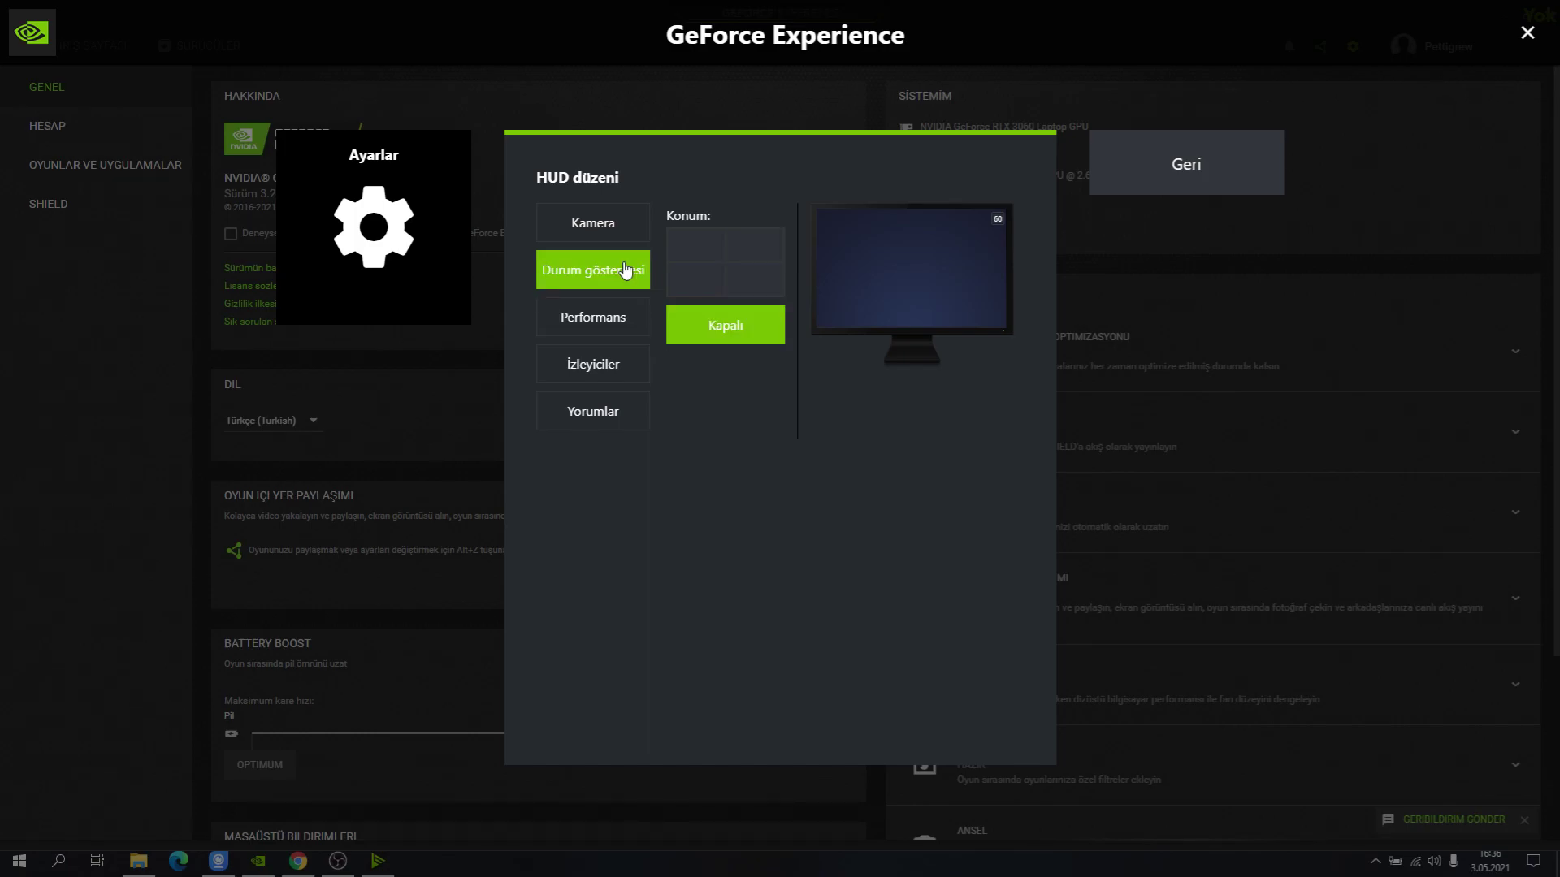
click(622, 229)
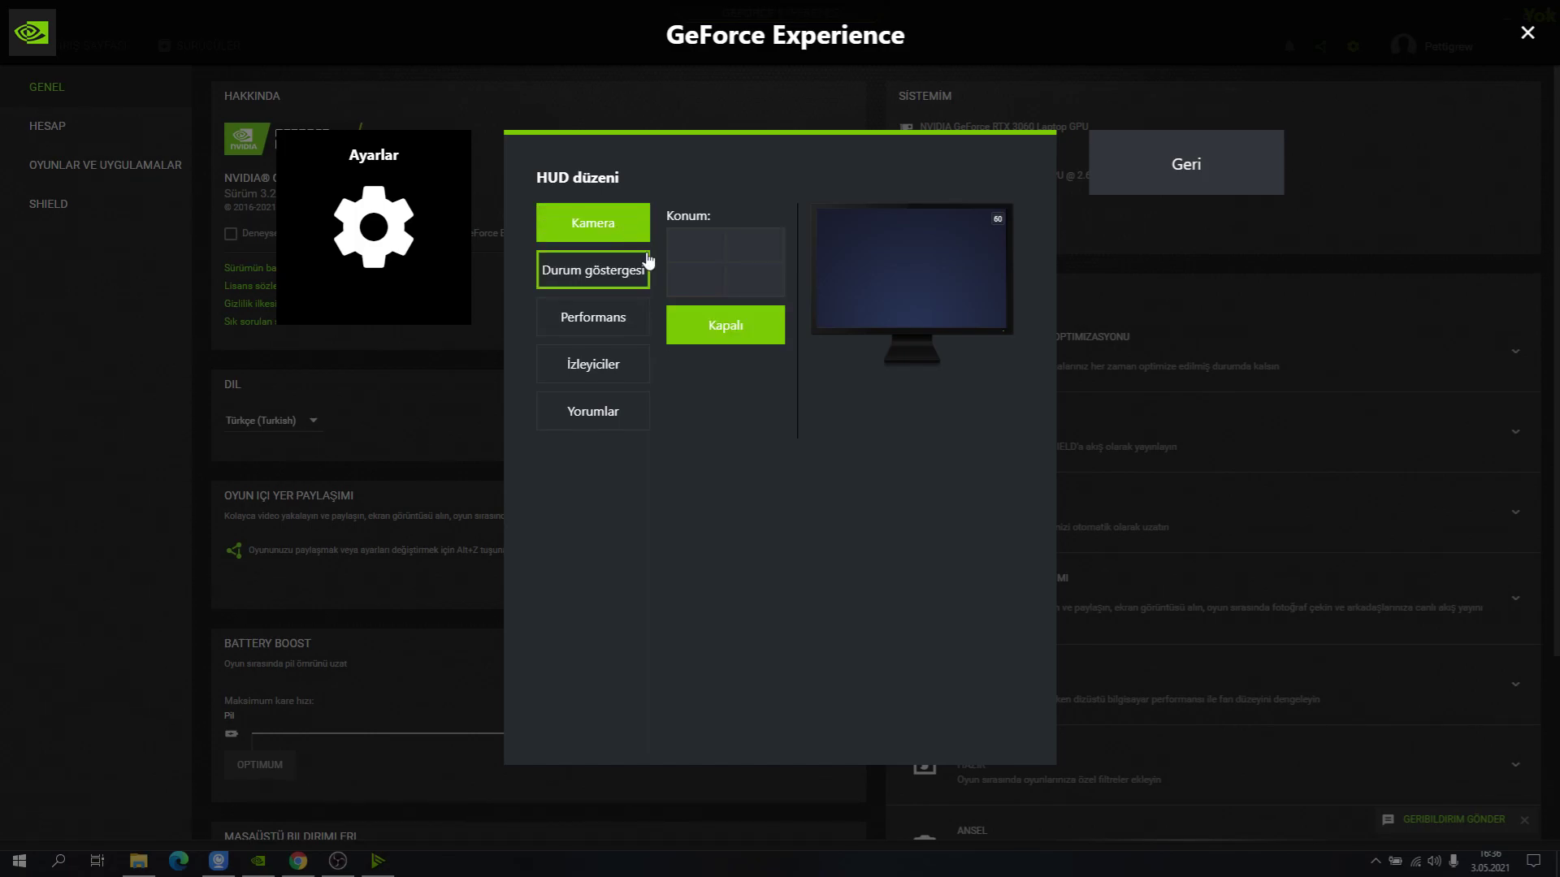
click(632, 317)
click(617, 224)
Leave the HUD layout and examine the overlay's keyboard shortcuts (Klavye kısayolları), from general and recording to broadcast and performance
click(1153, 169)
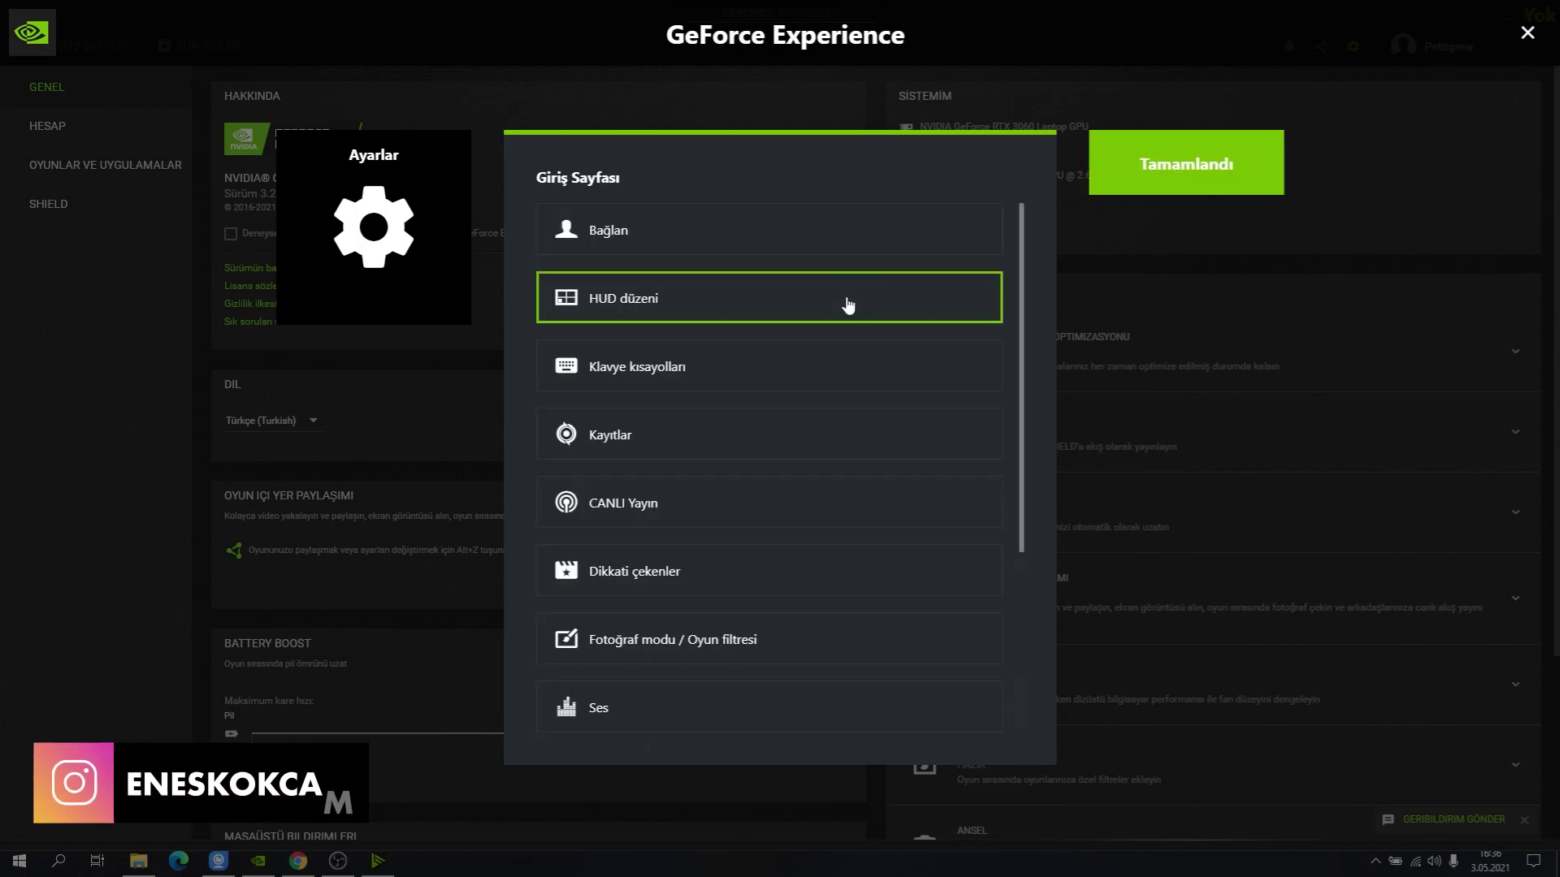
scroll(801, 324, down, 1)
click(801, 320)
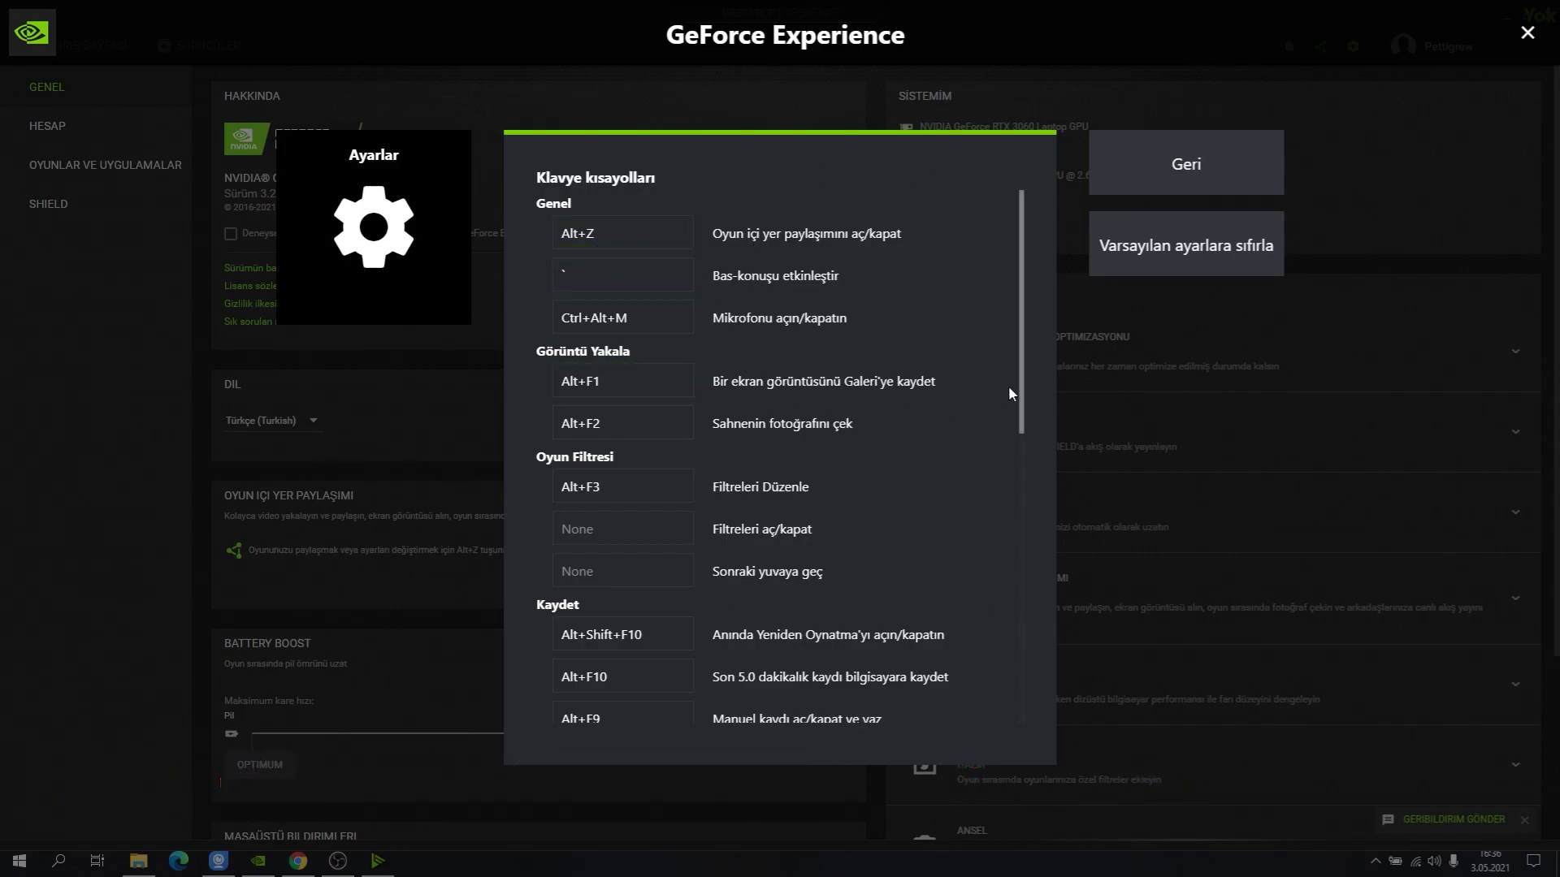
click(596, 244)
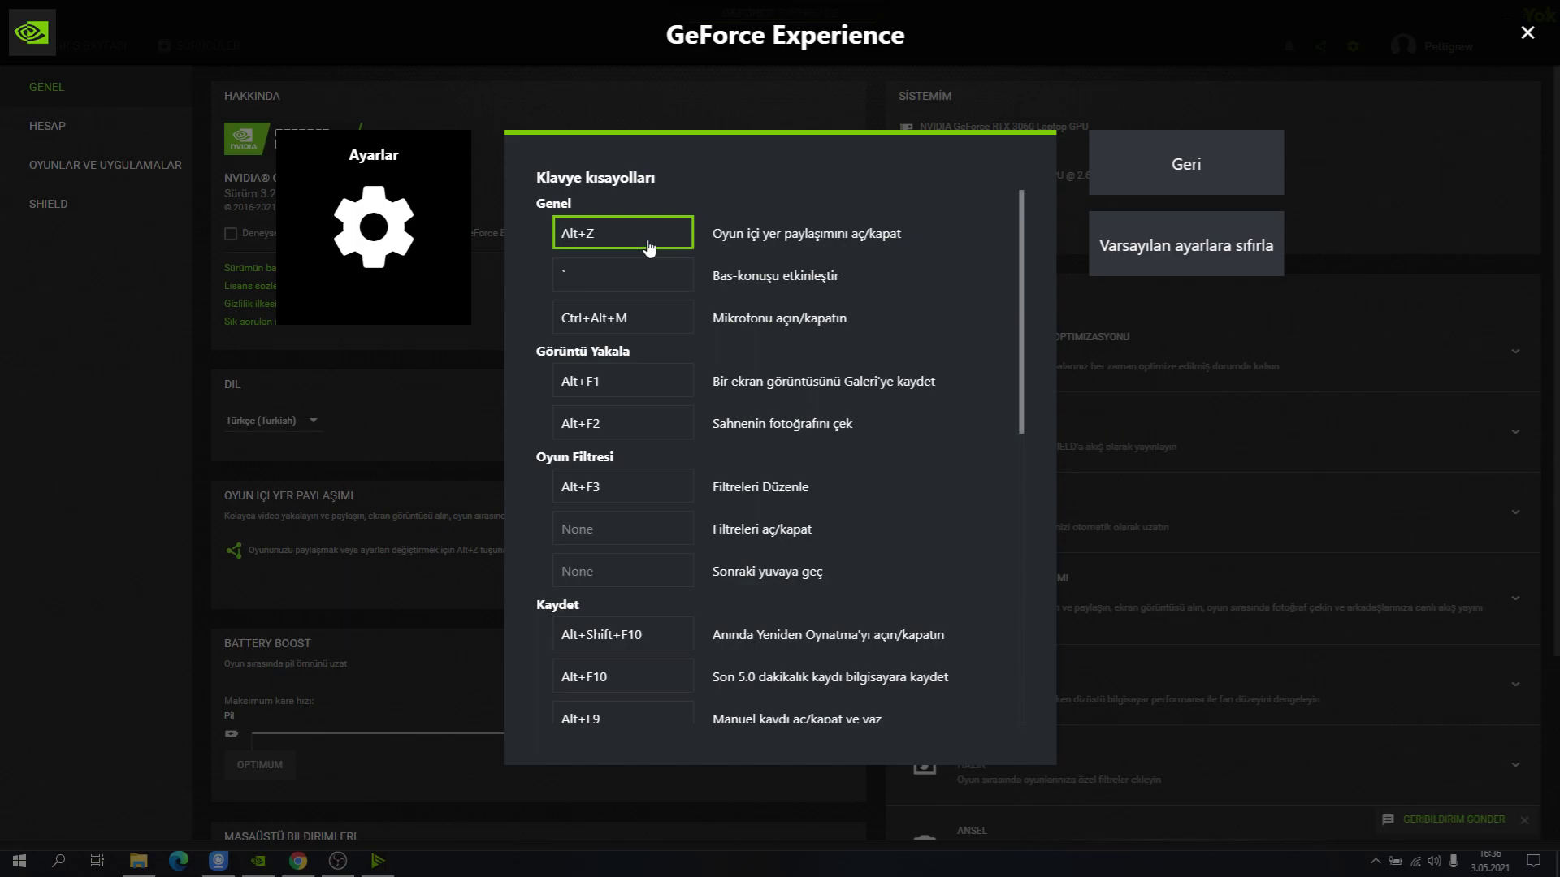
click(632, 329)
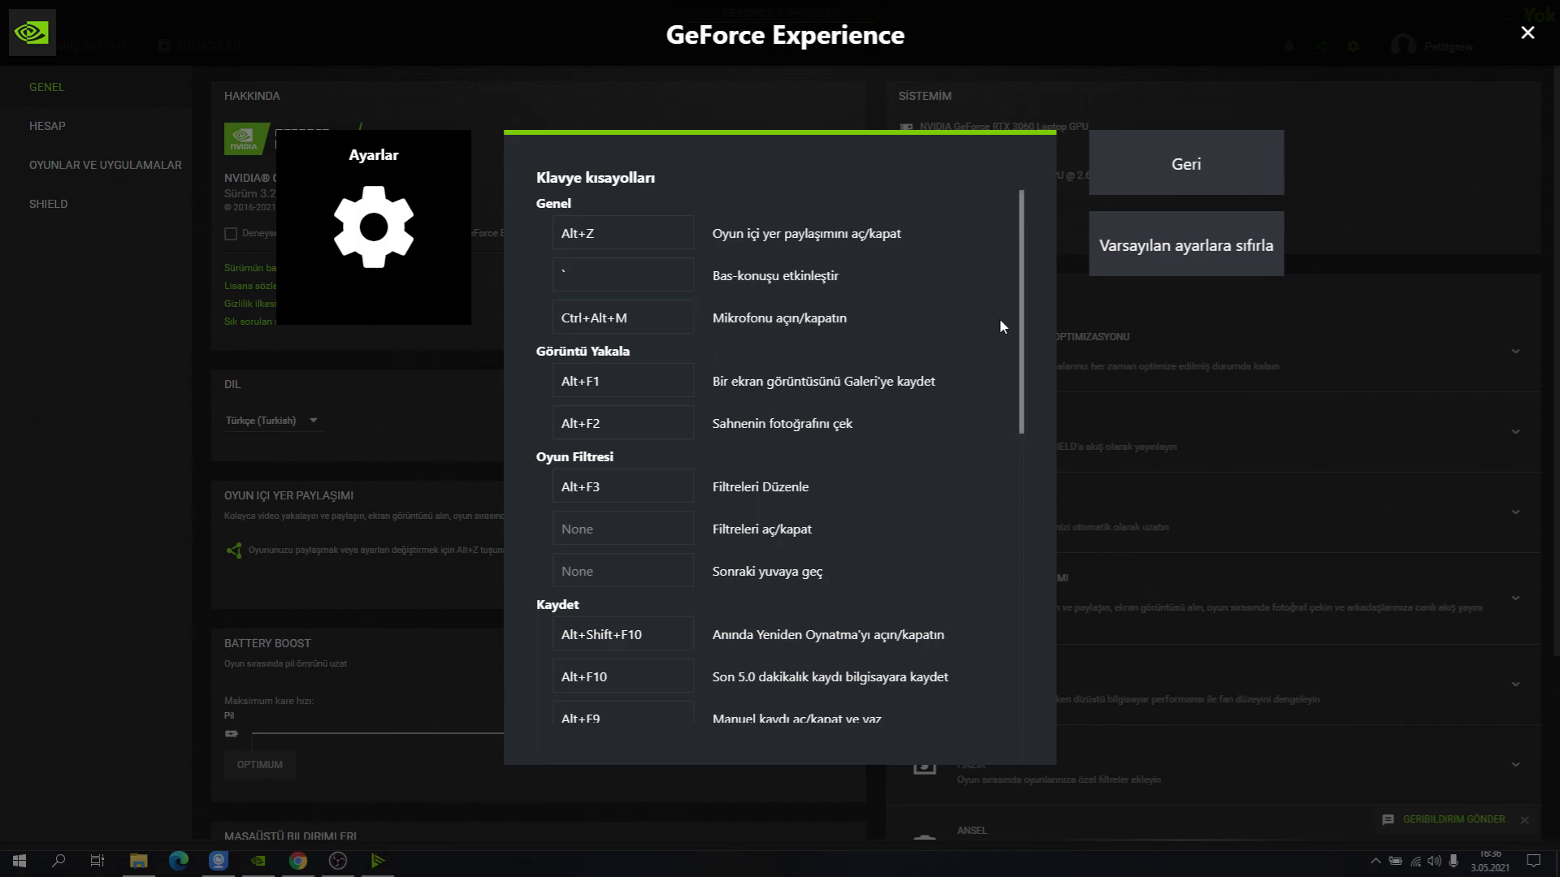
scroll(1000, 325, down, 4)
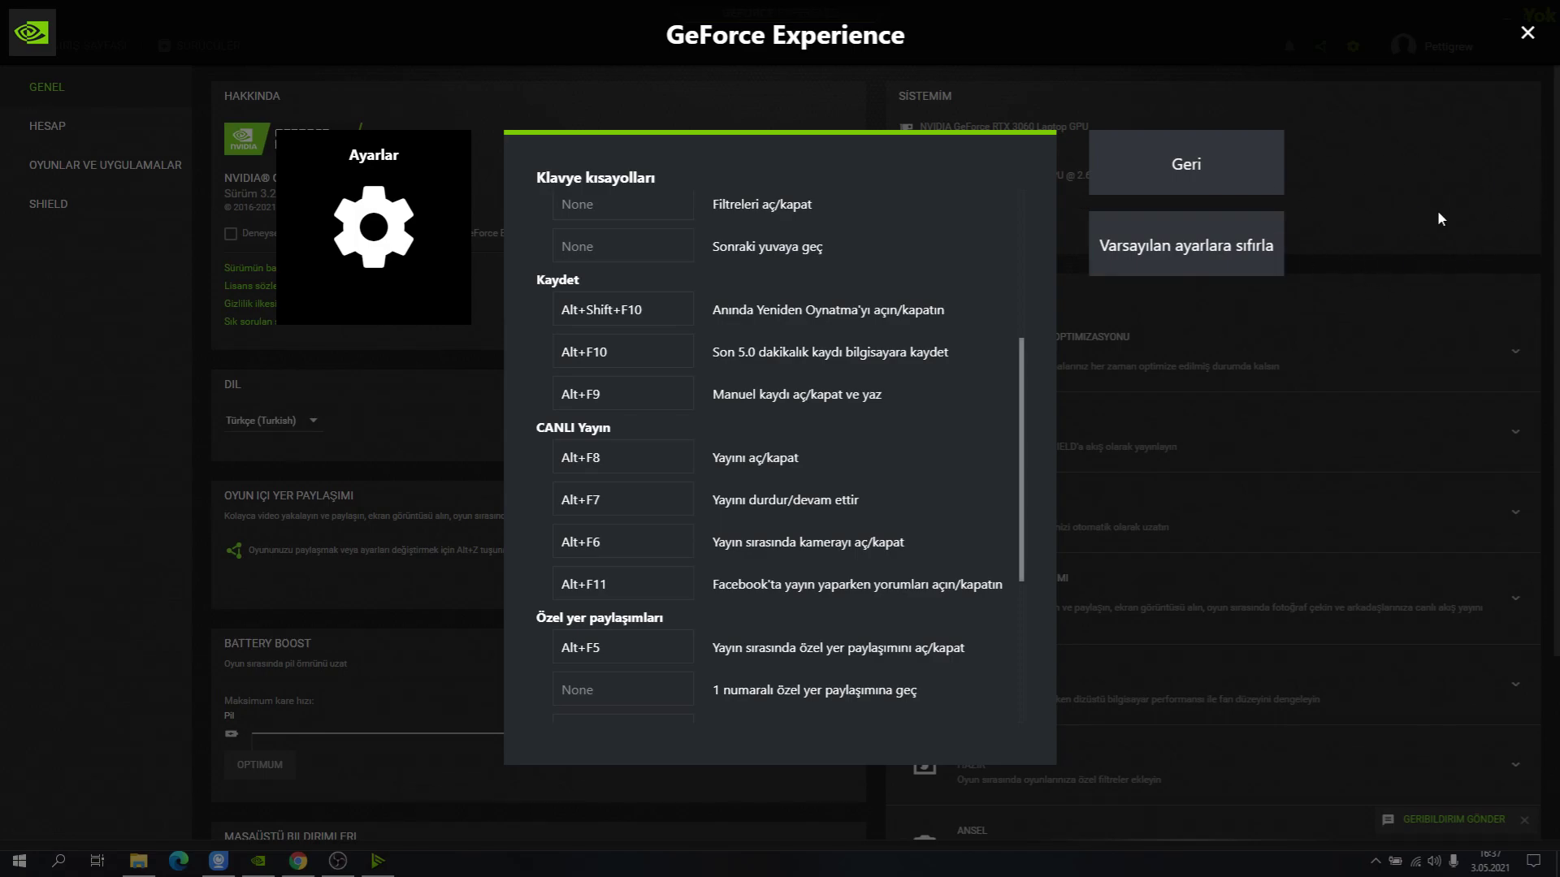
scroll(905, 349, down, 4)
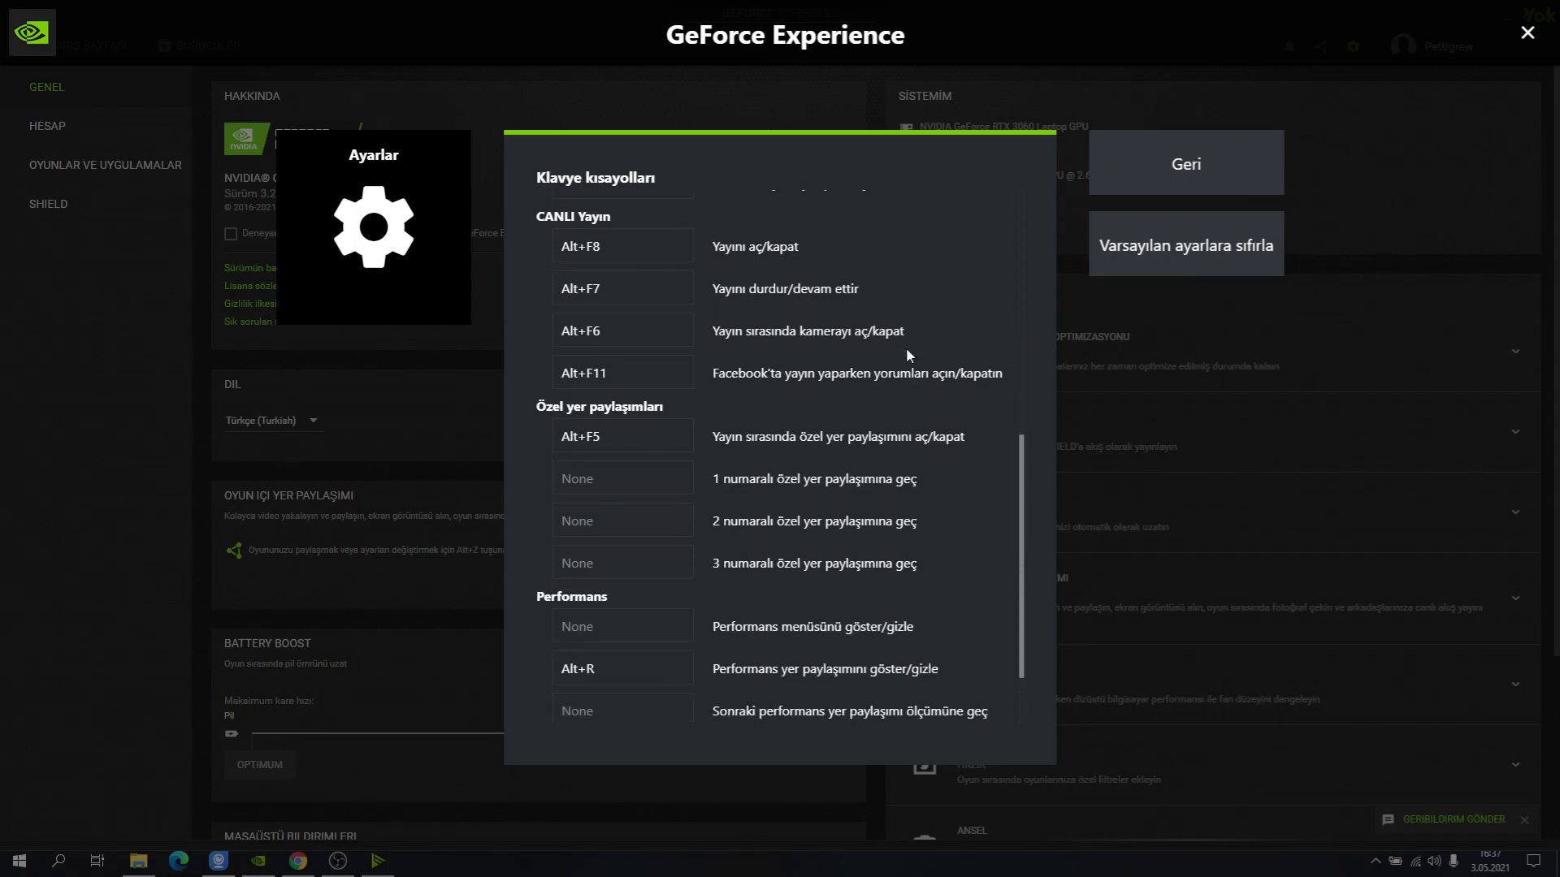
click(1148, 152)
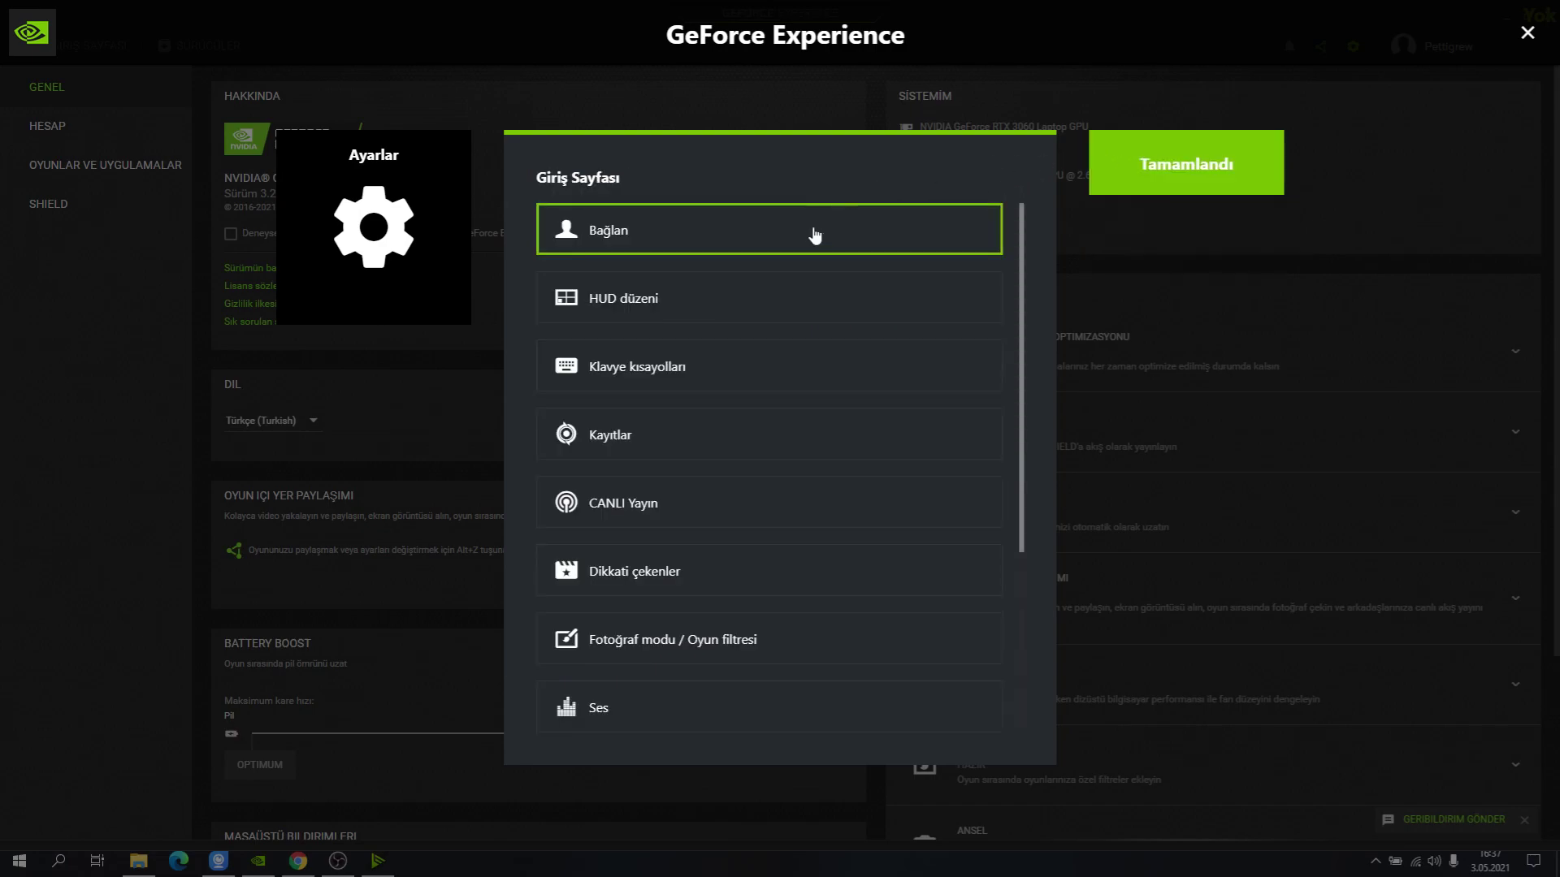
Open the overlay's audio settings (Ses) and select Mikrofon (NVIDIA Broadcast) as the microphone source
scroll(761, 325, down, 1)
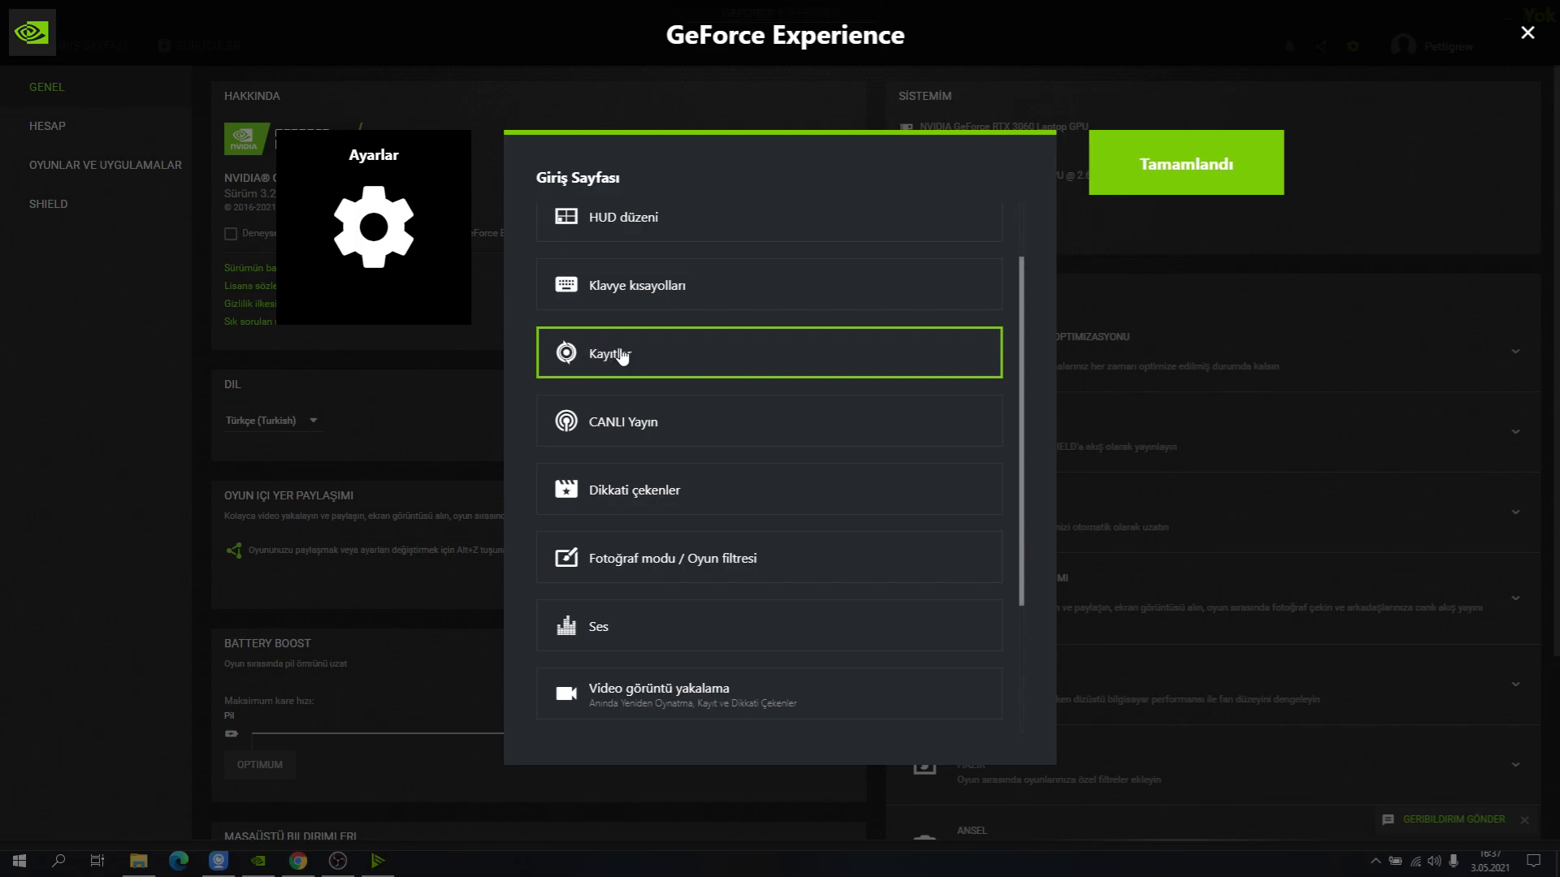
scroll(653, 357, down, 1)
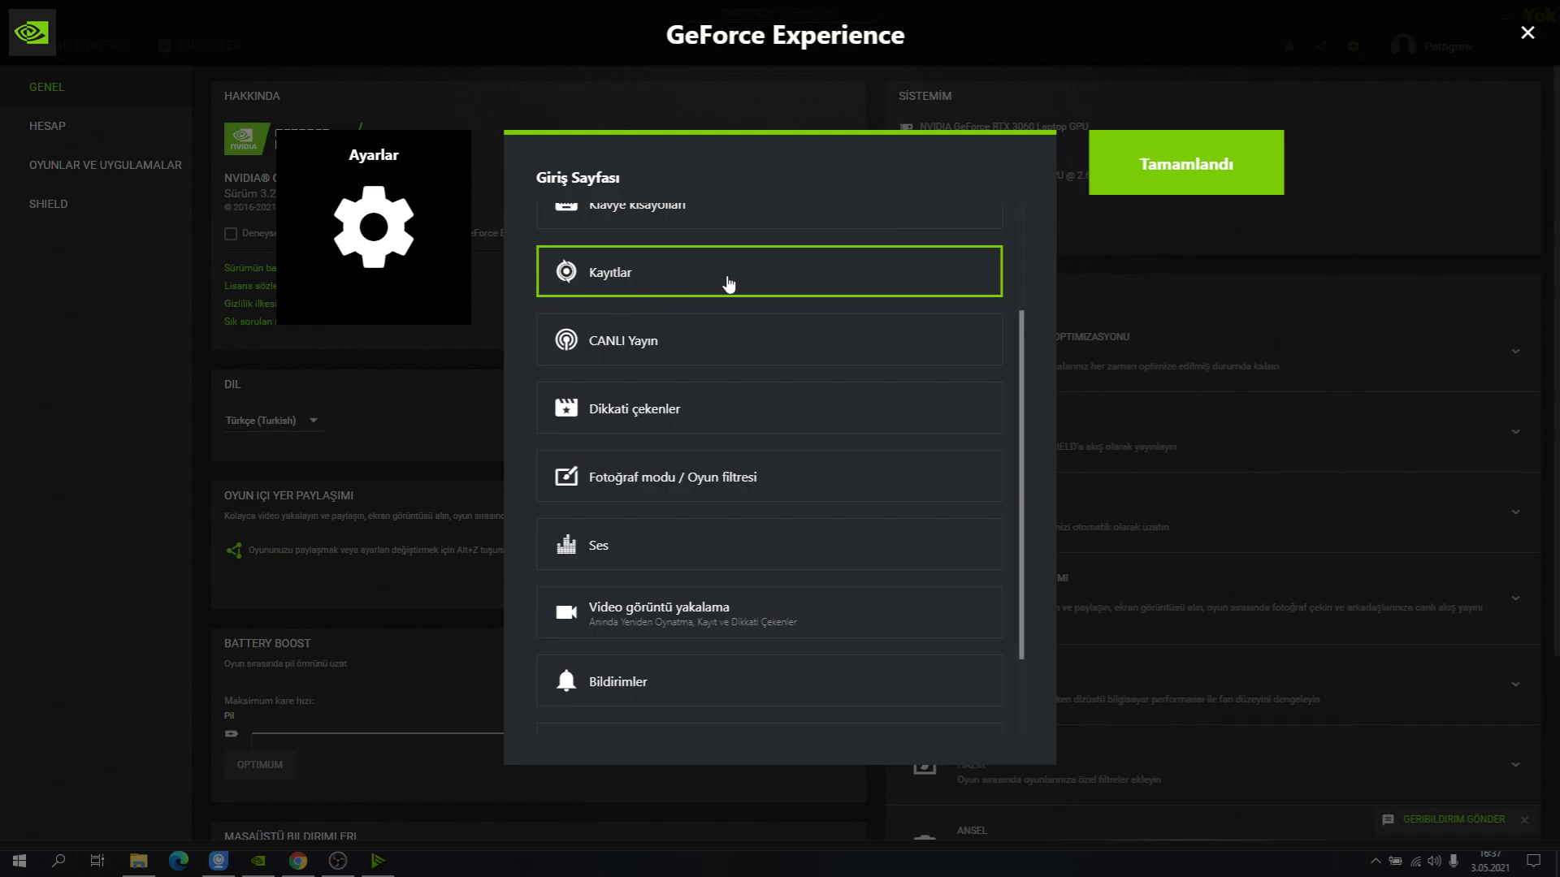
scroll(739, 288, down, 1)
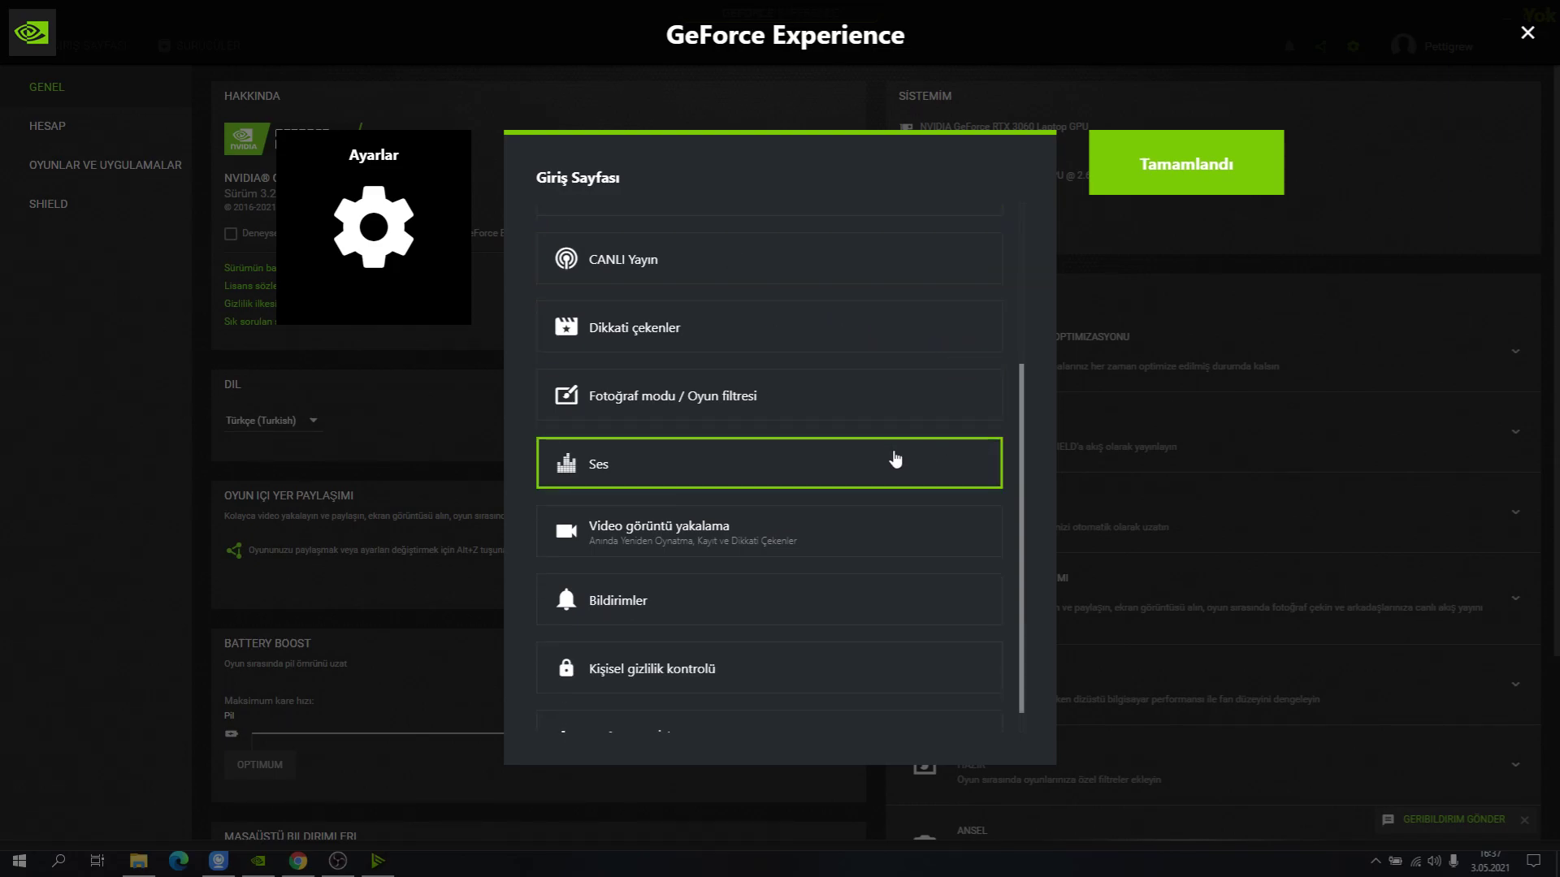
click(831, 463)
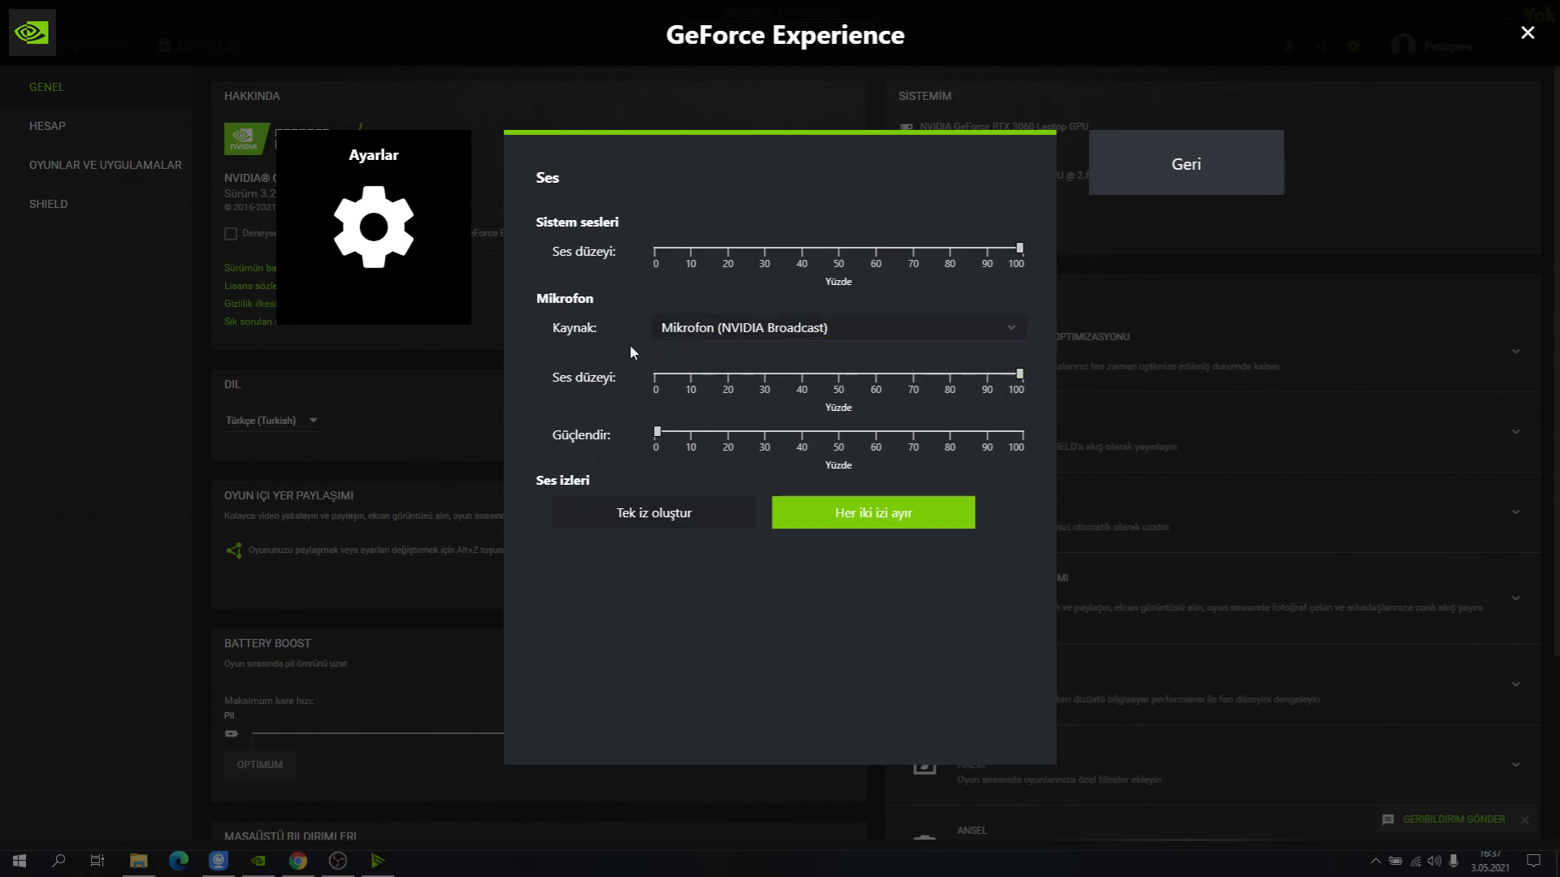
click(1012, 331)
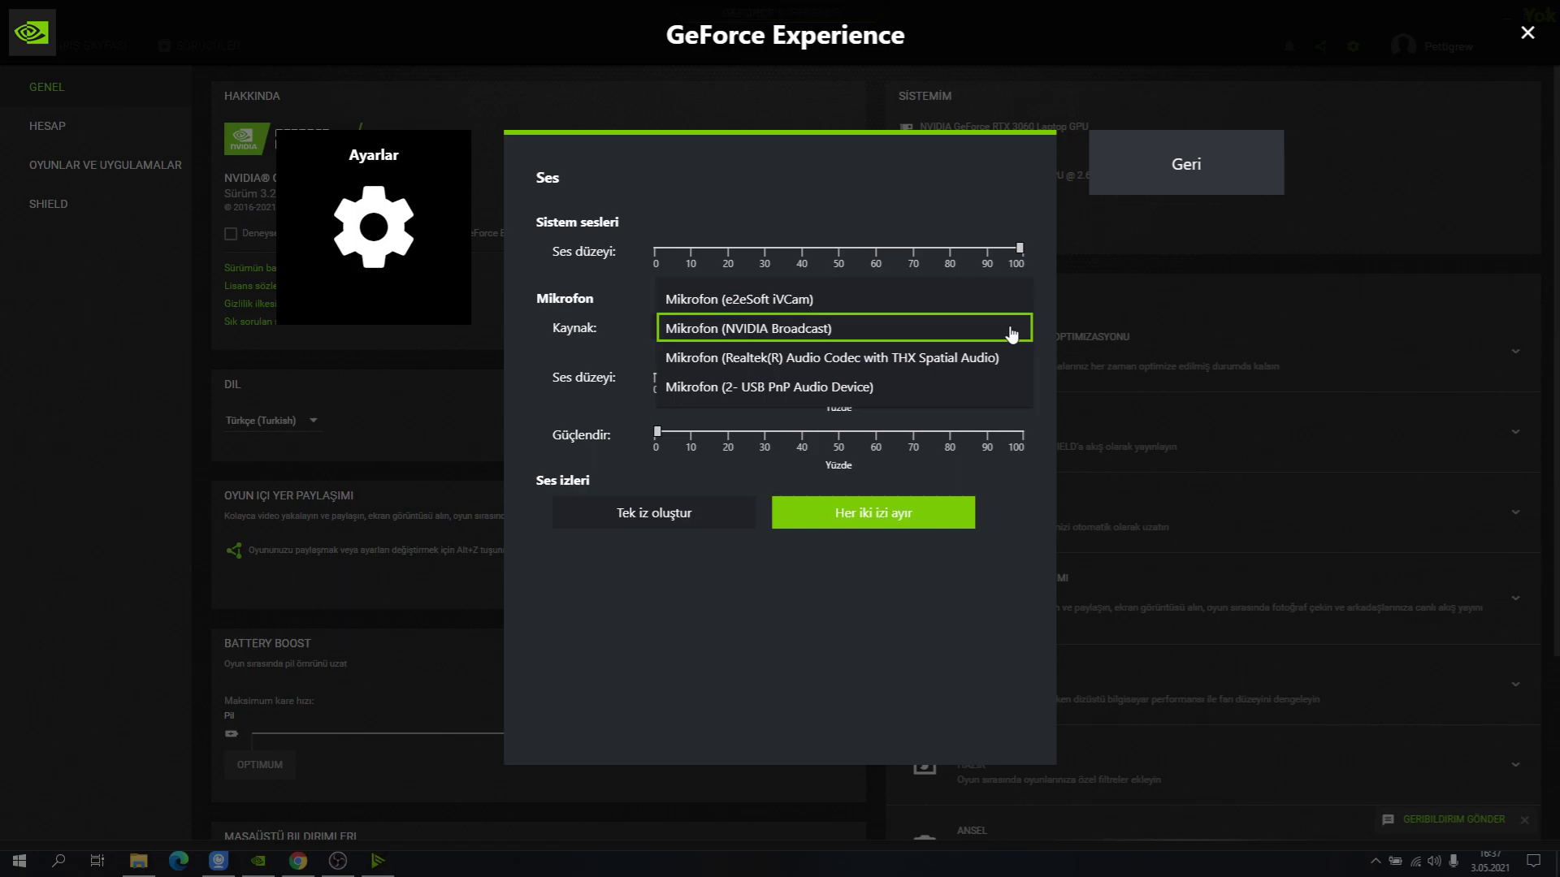
click(742, 333)
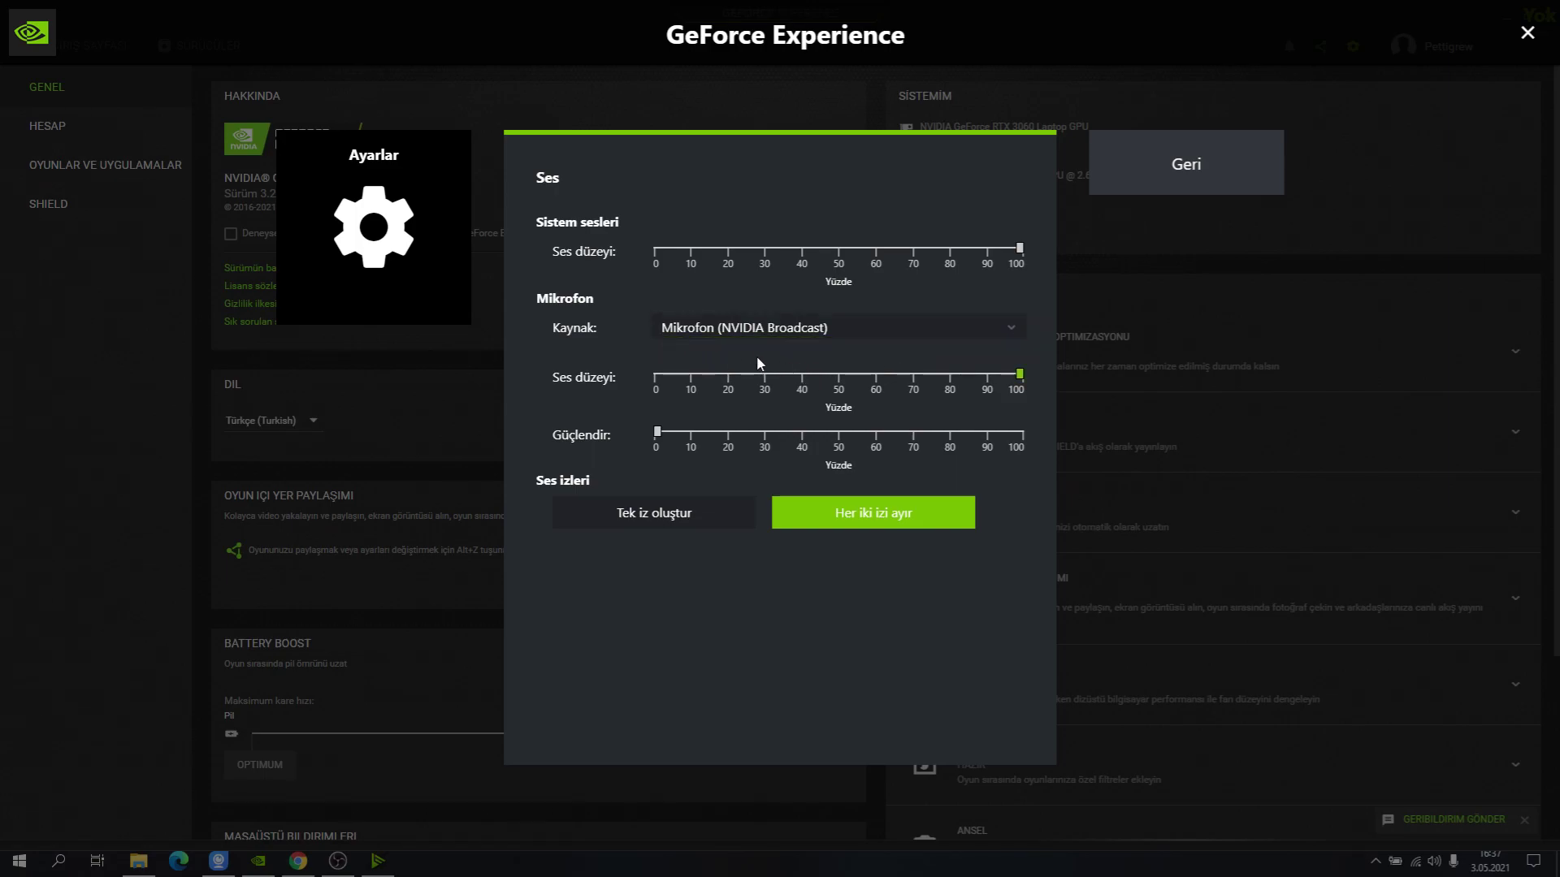
Set the microphone volume to 100 percent and the audio tracks to separate both tracks (Her iki izi ayır)
click(698, 377)
click(997, 376)
click(1021, 376)
click(692, 512)
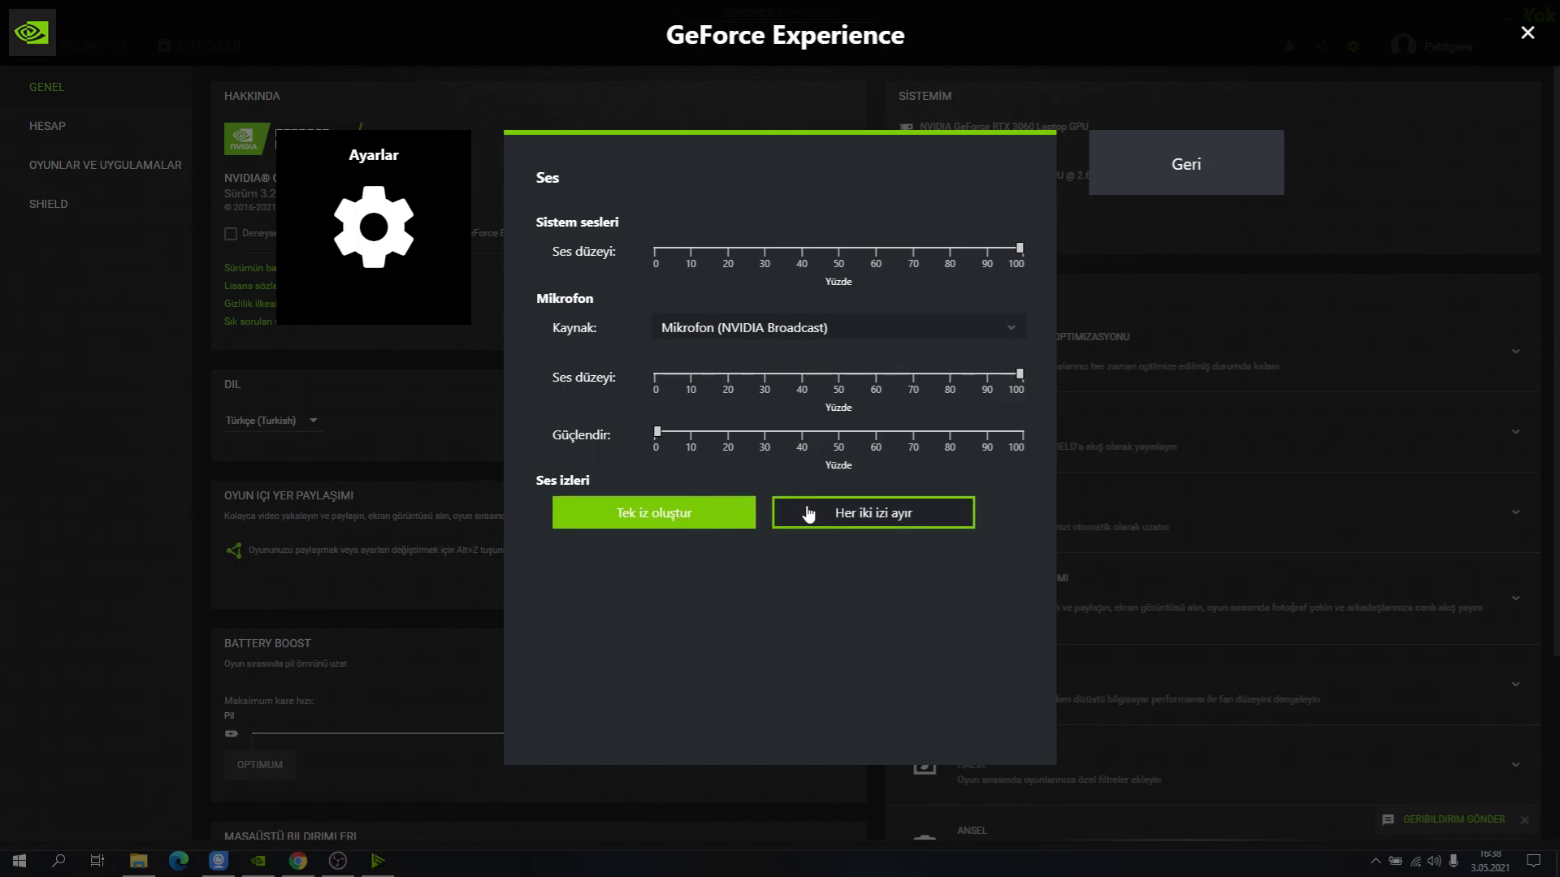
click(867, 515)
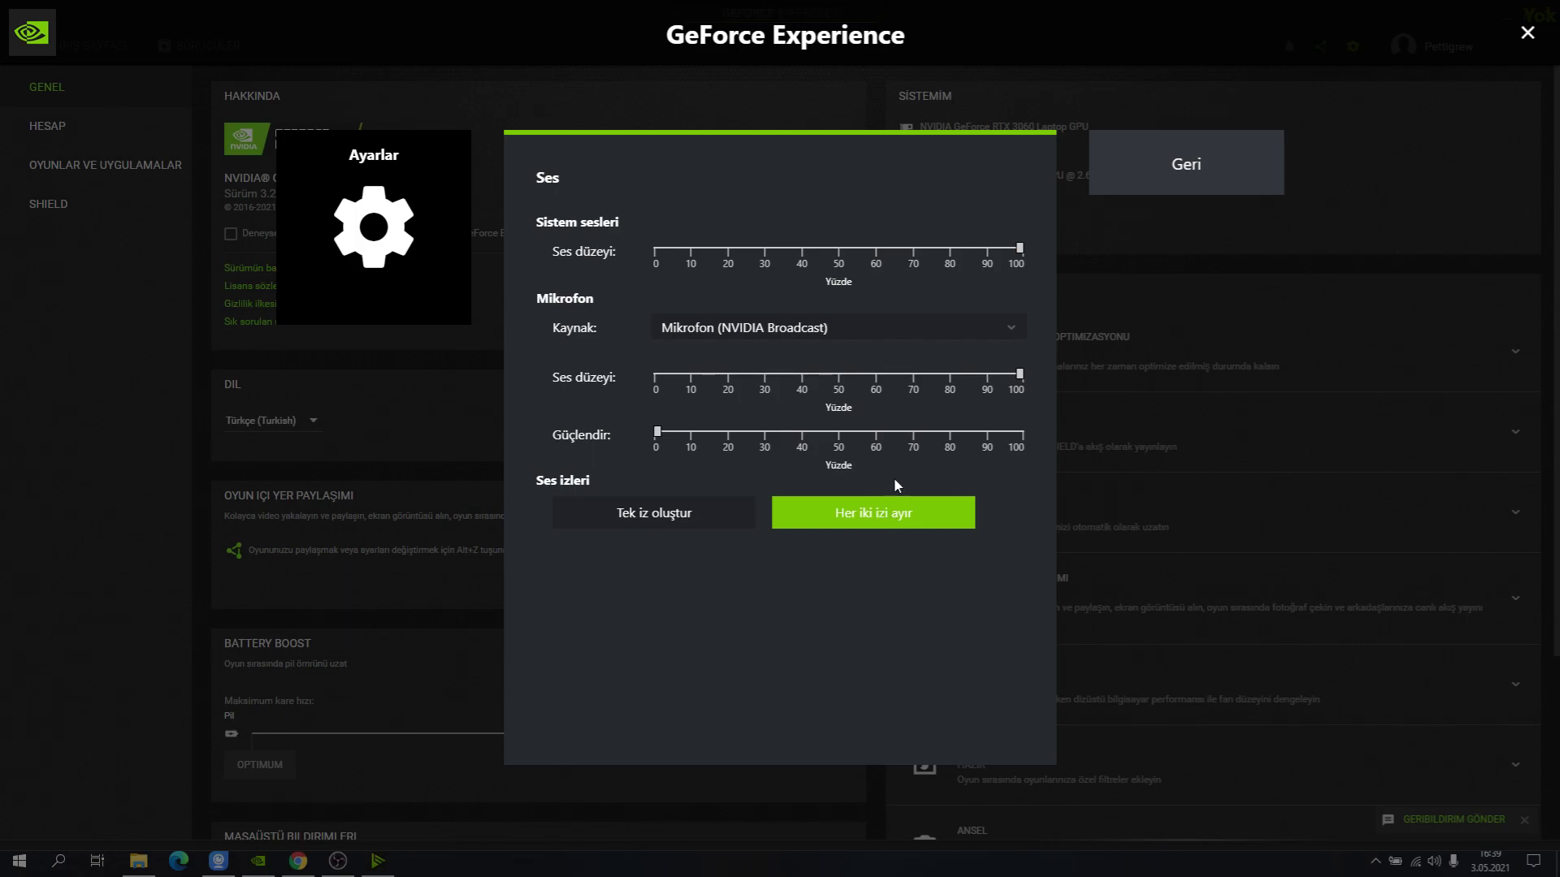
Leave the audio settings and open the video capture settings (Video görüntü yakalama)
click(1149, 167)
scroll(834, 467, down, 2)
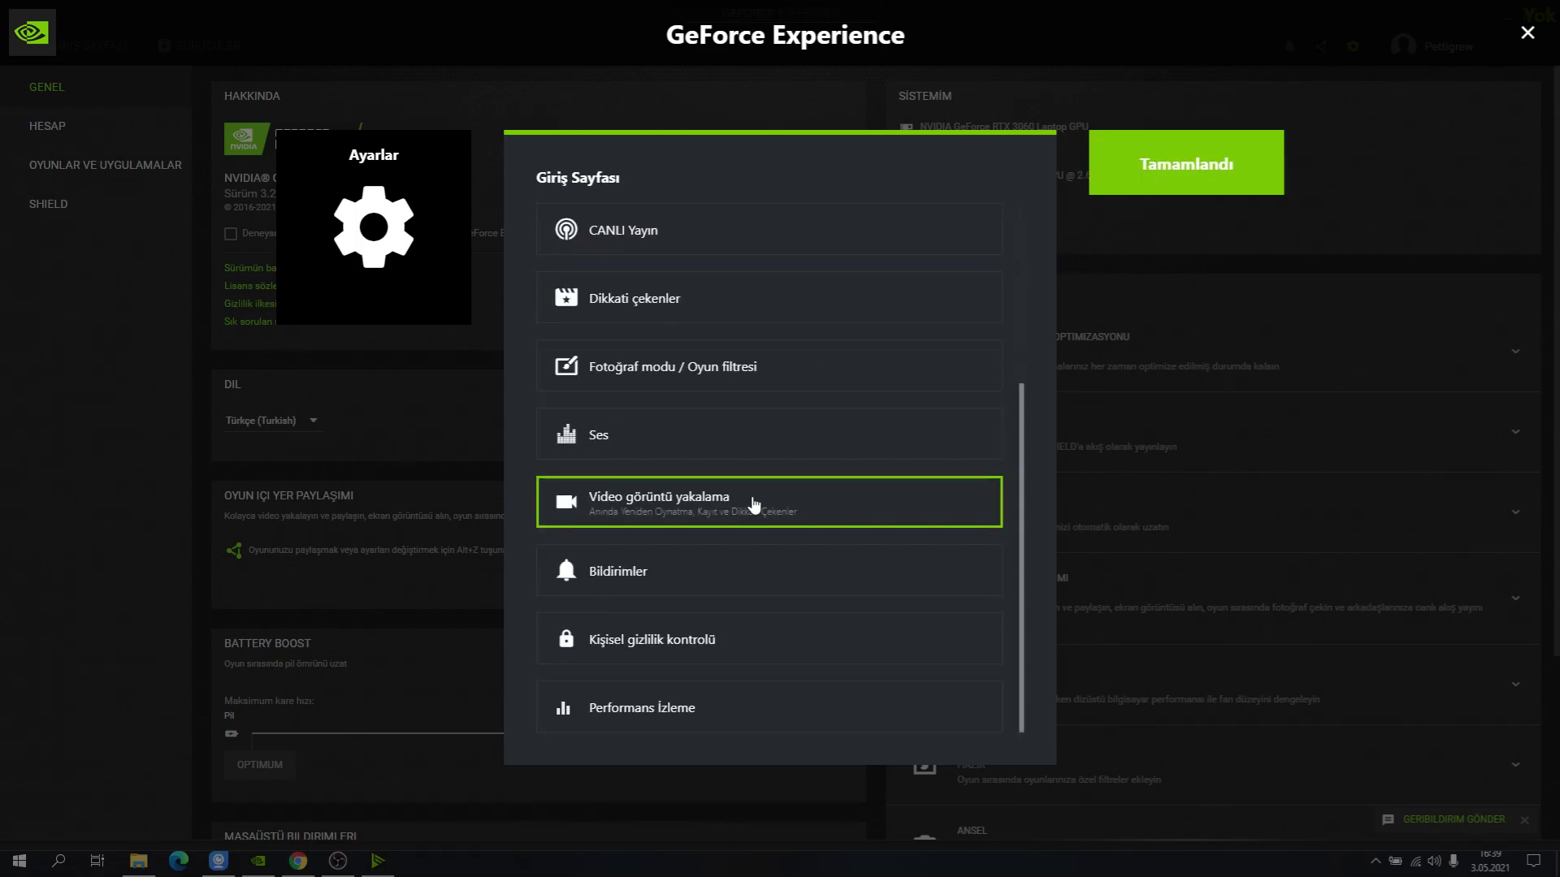
click(722, 509)
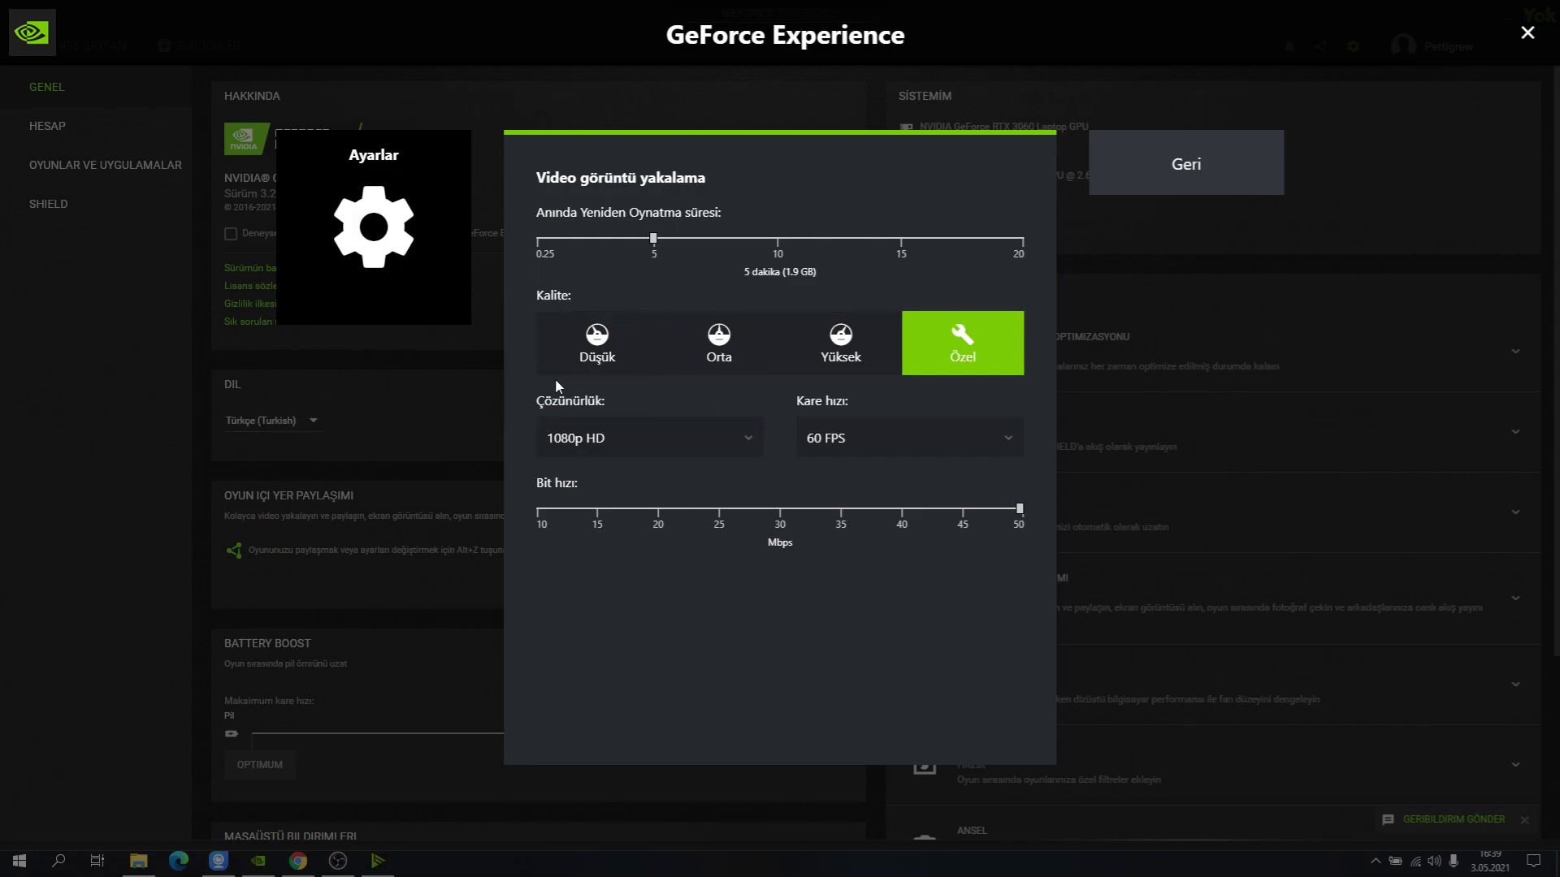
Switch the capture quality to Yüksek and check the resolution options (Çözünürlük) it offers
click(836, 357)
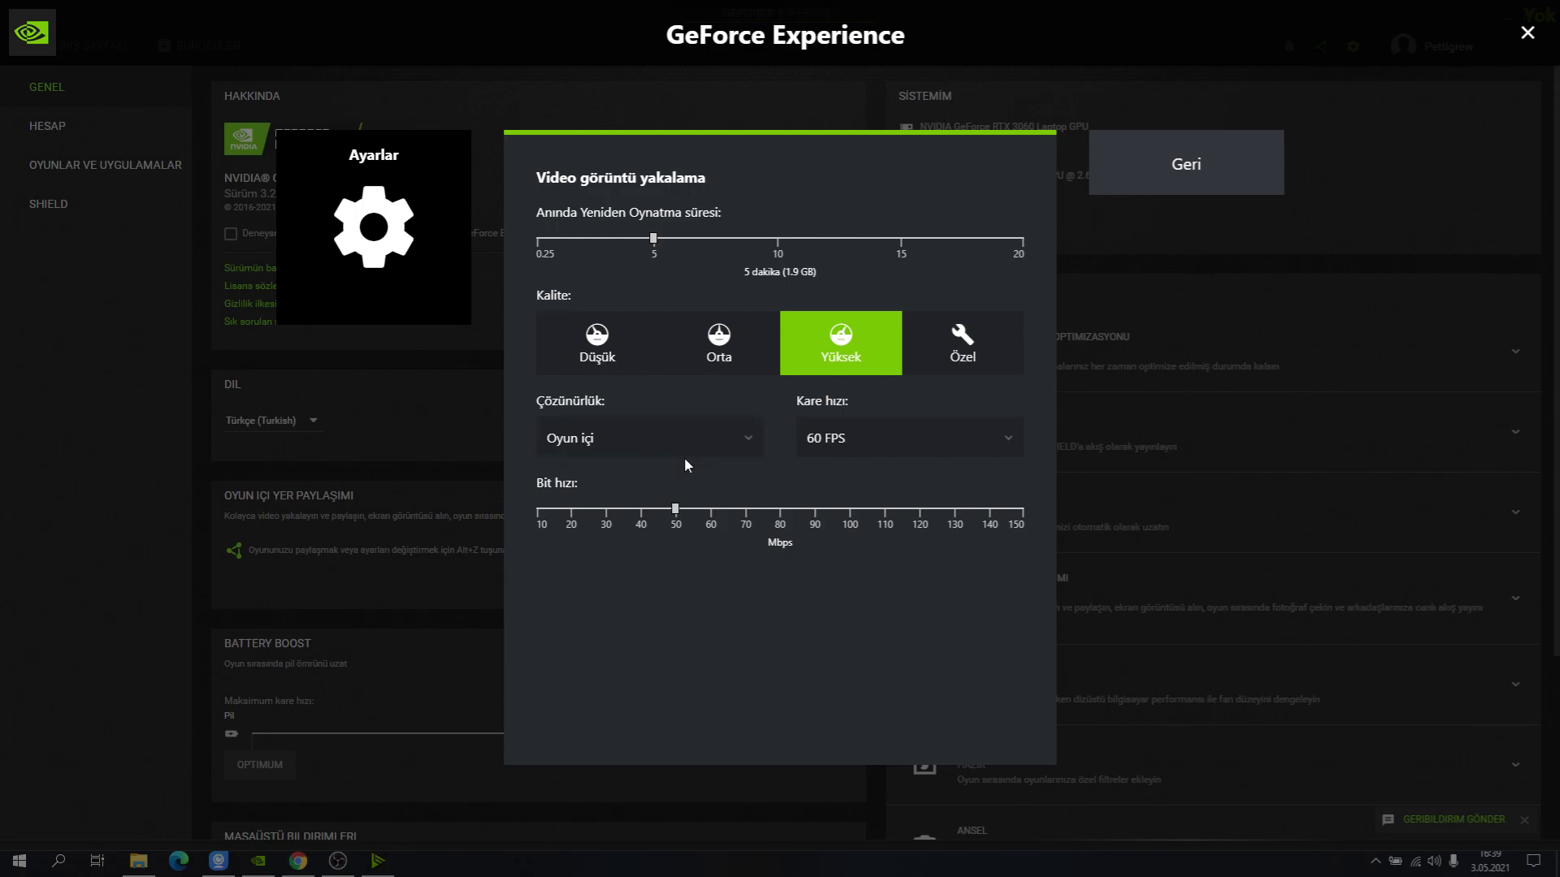
click(719, 448)
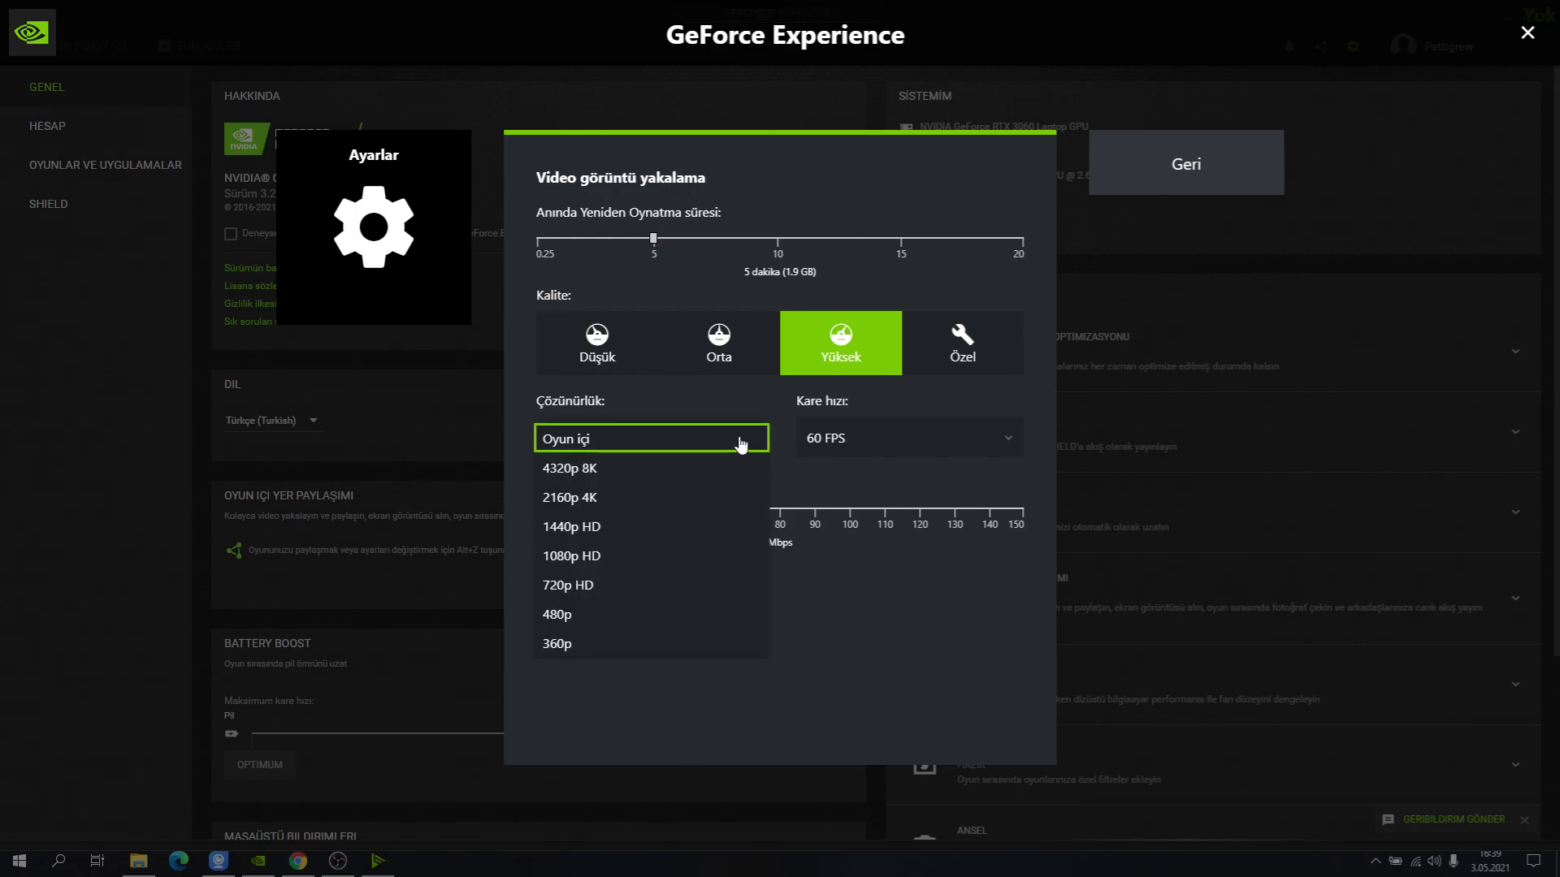
click(741, 441)
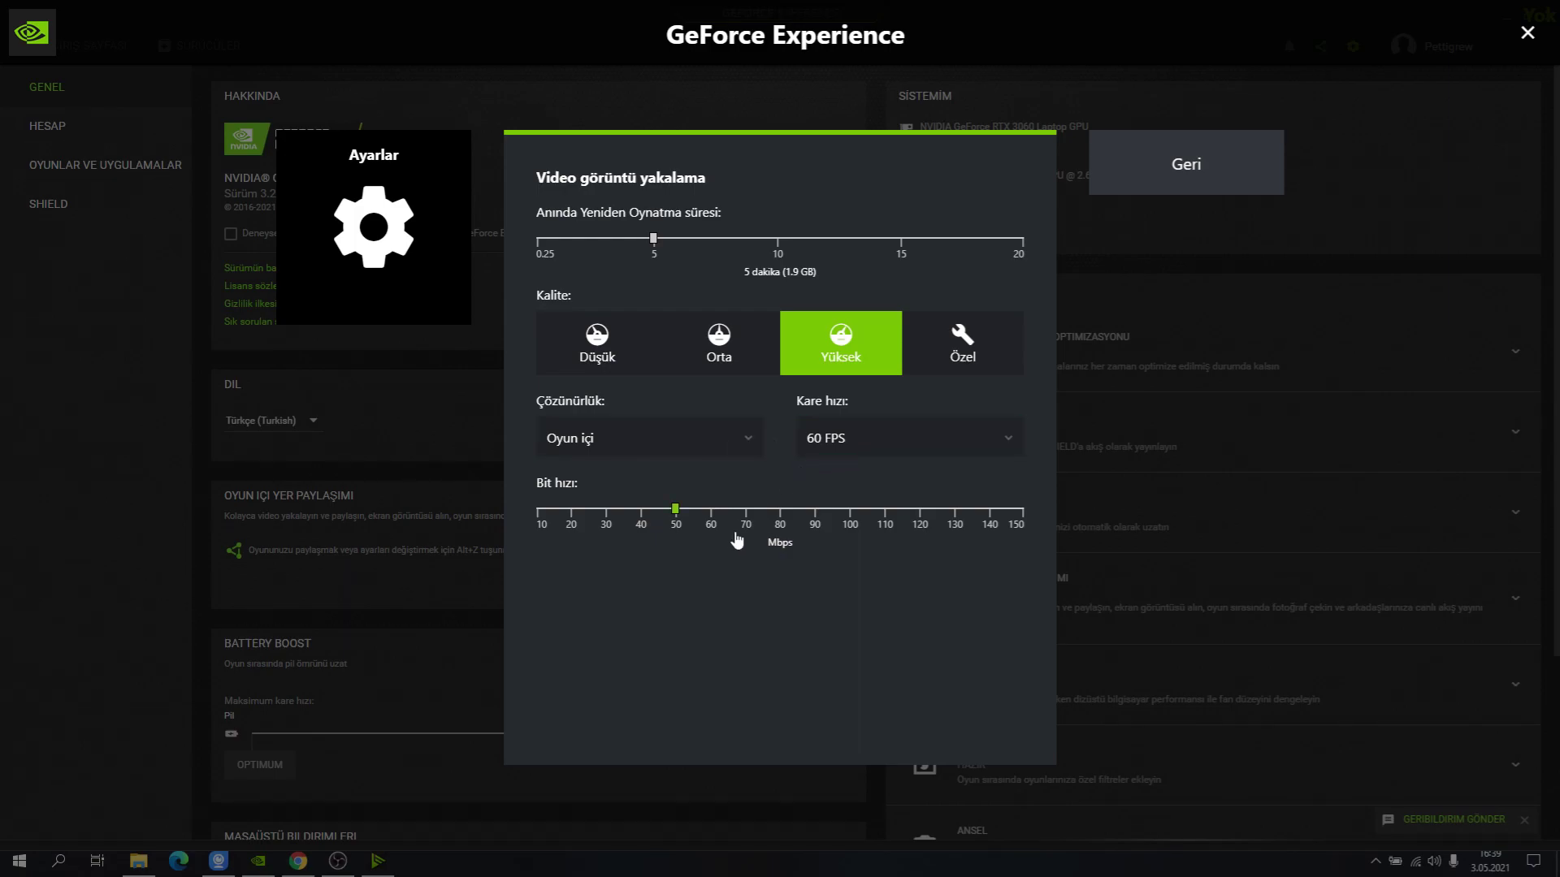
click(733, 441)
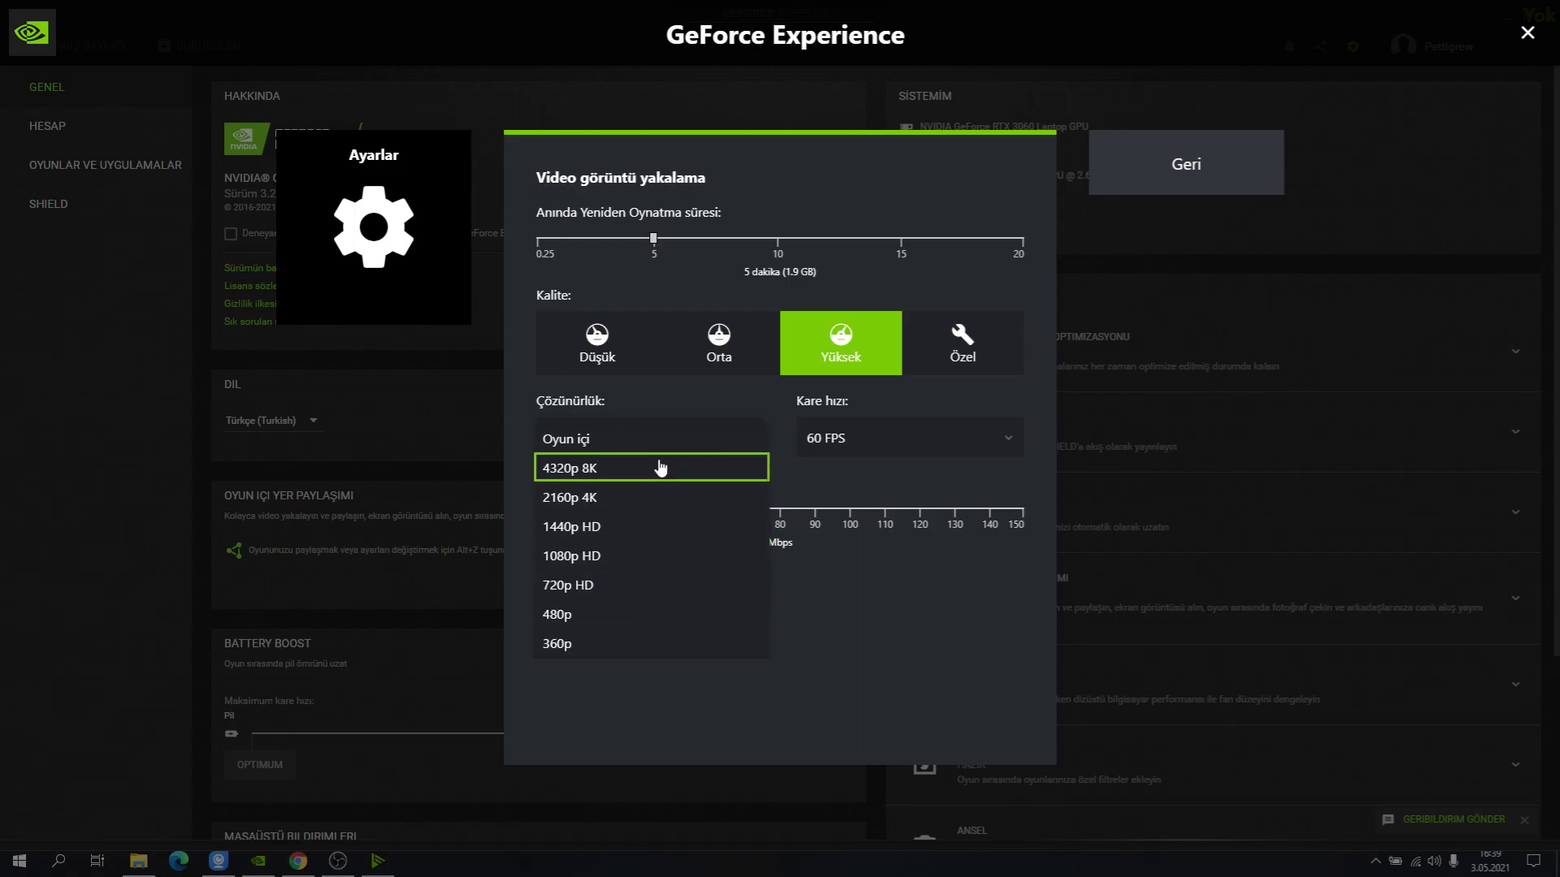
click(748, 435)
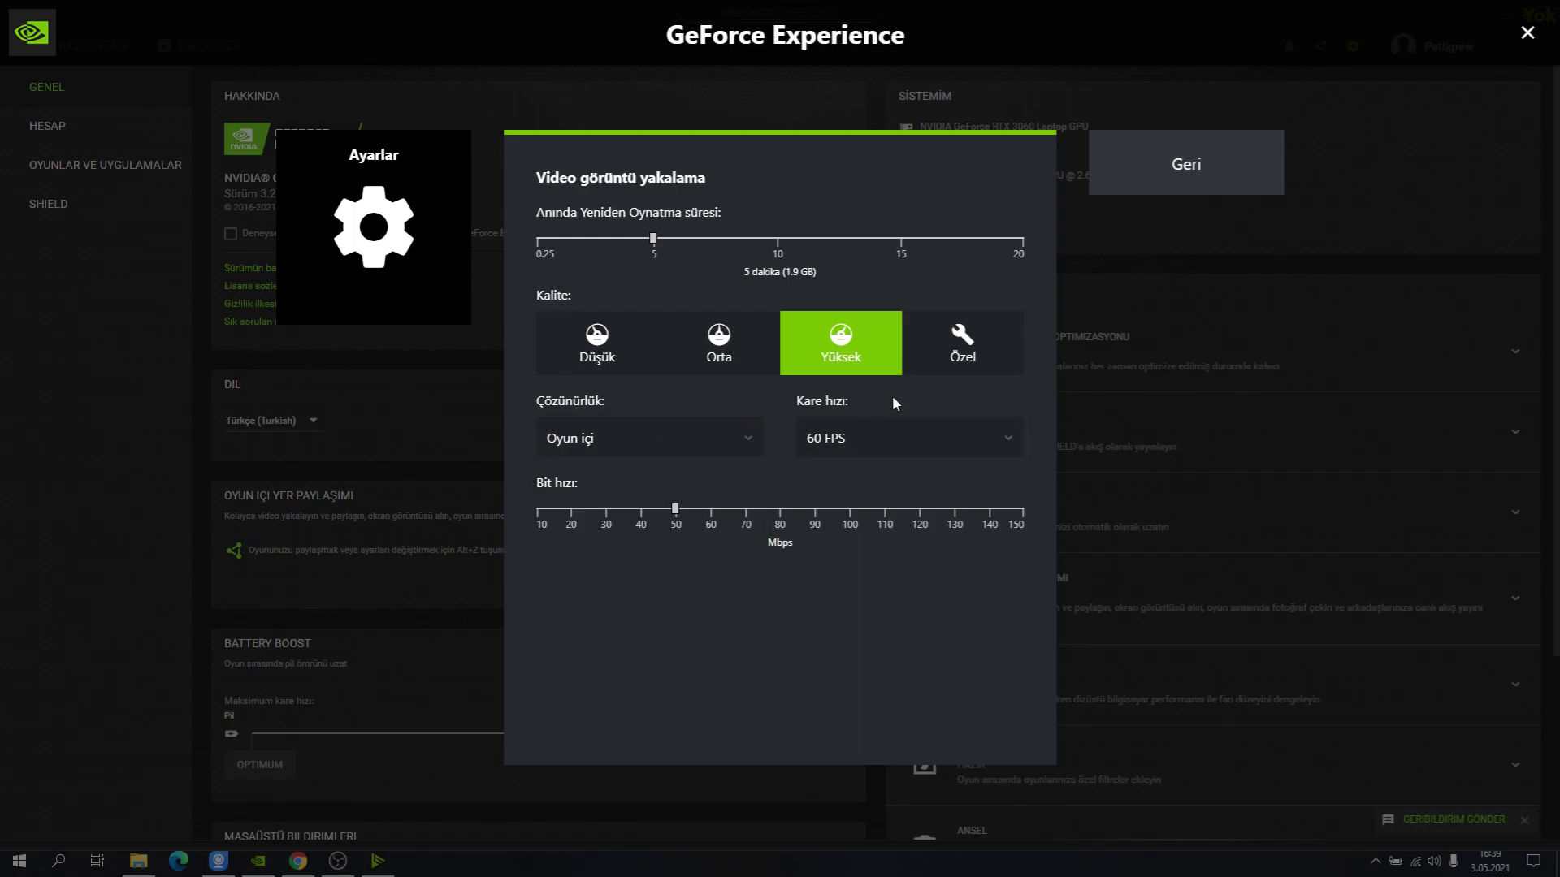
Set the capture quality to Özel, with a resolution of 1080p HD and a frame rate of 60 FPS
click(982, 359)
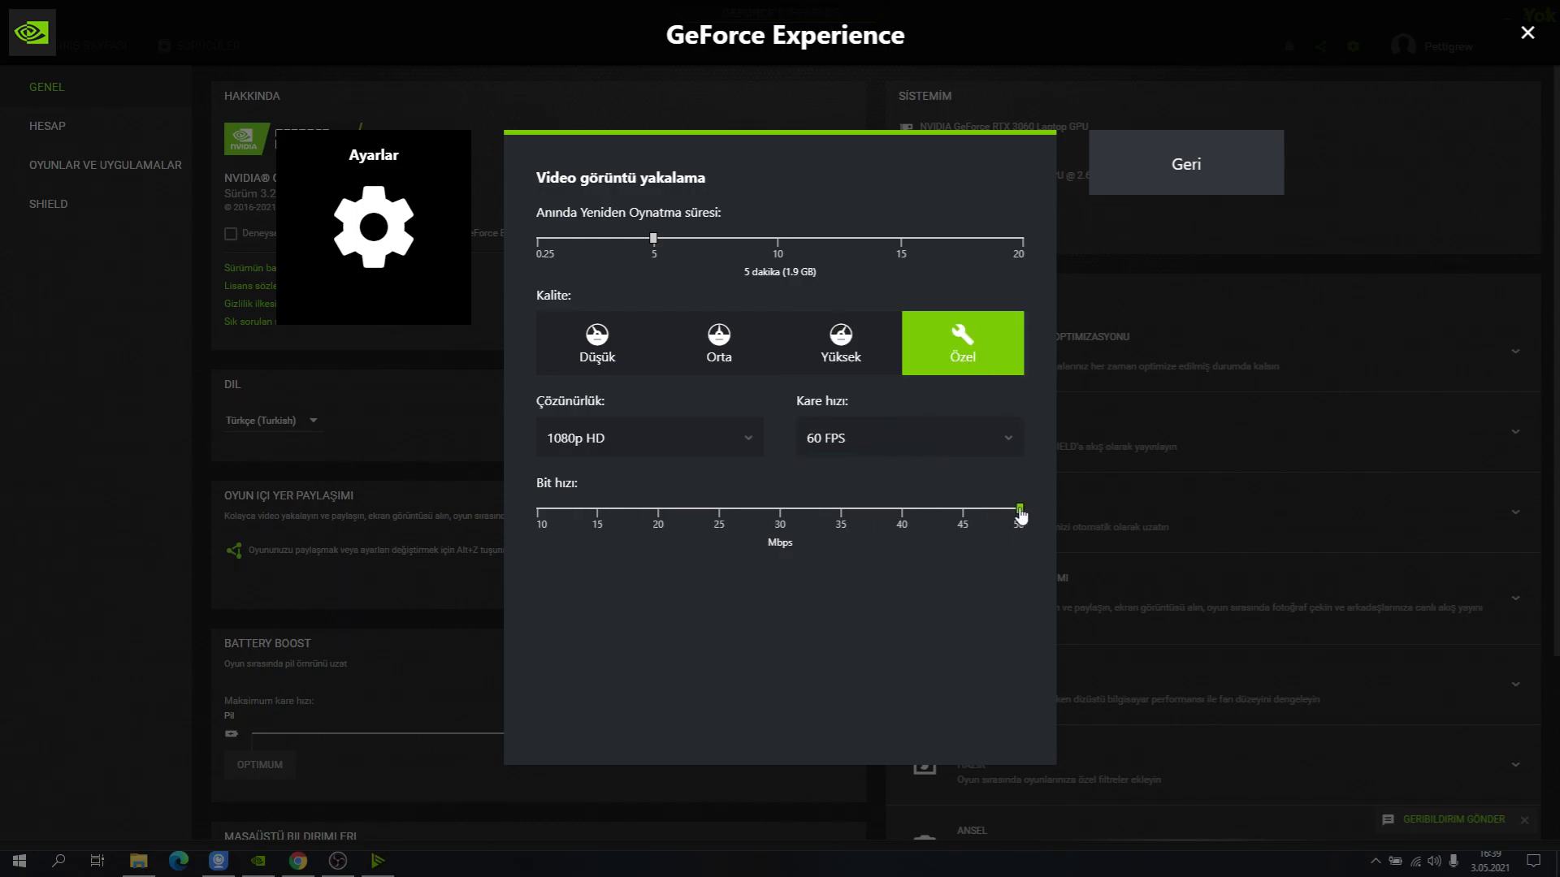
click(735, 447)
click(707, 468)
click(653, 239)
click(897, 441)
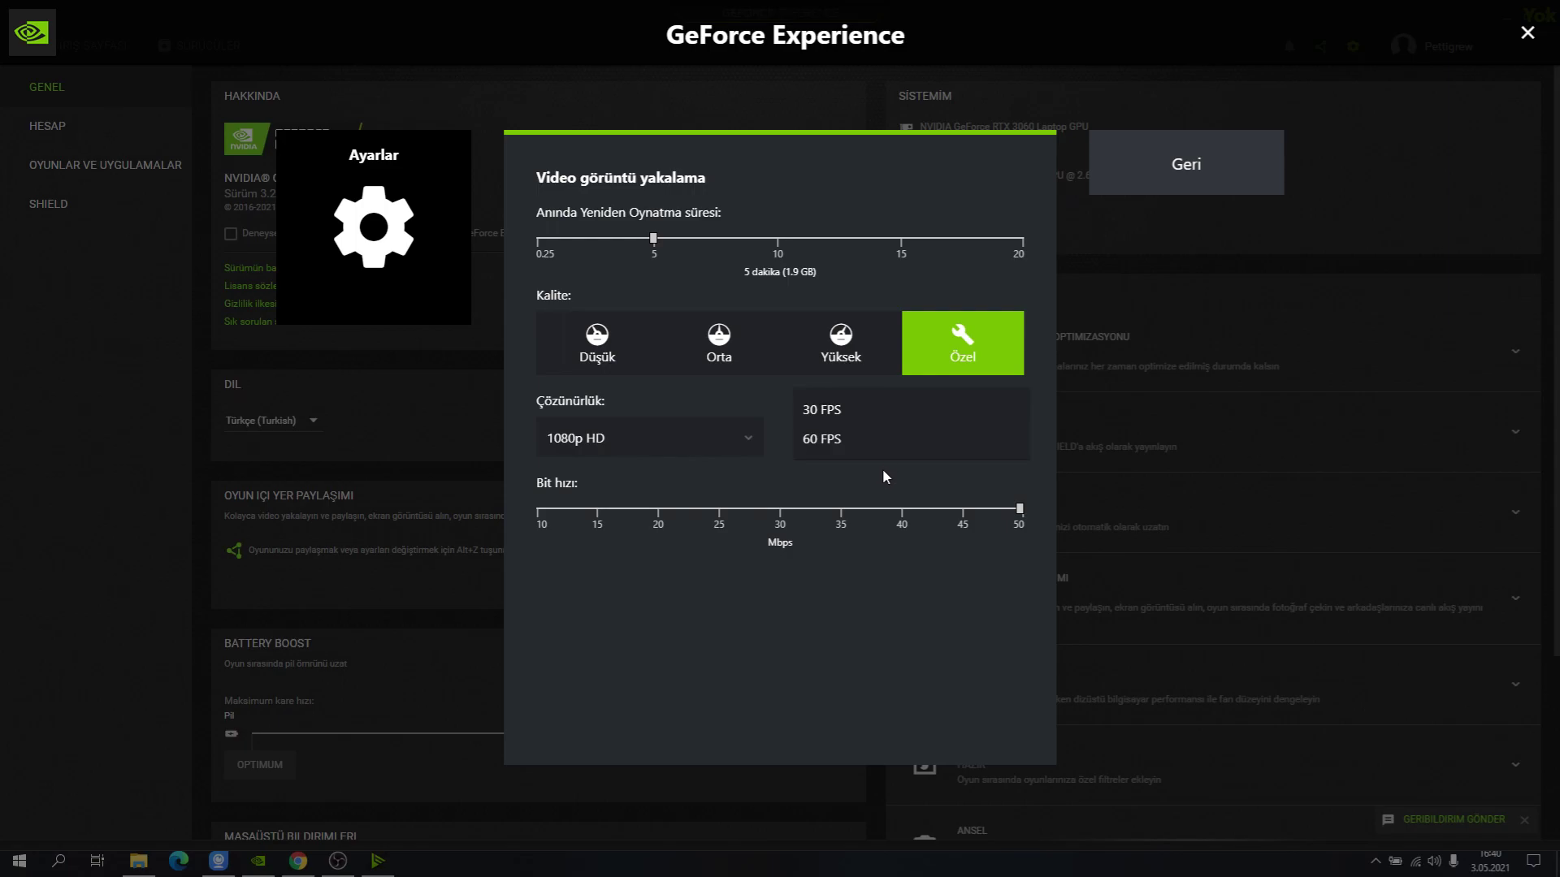
click(861, 446)
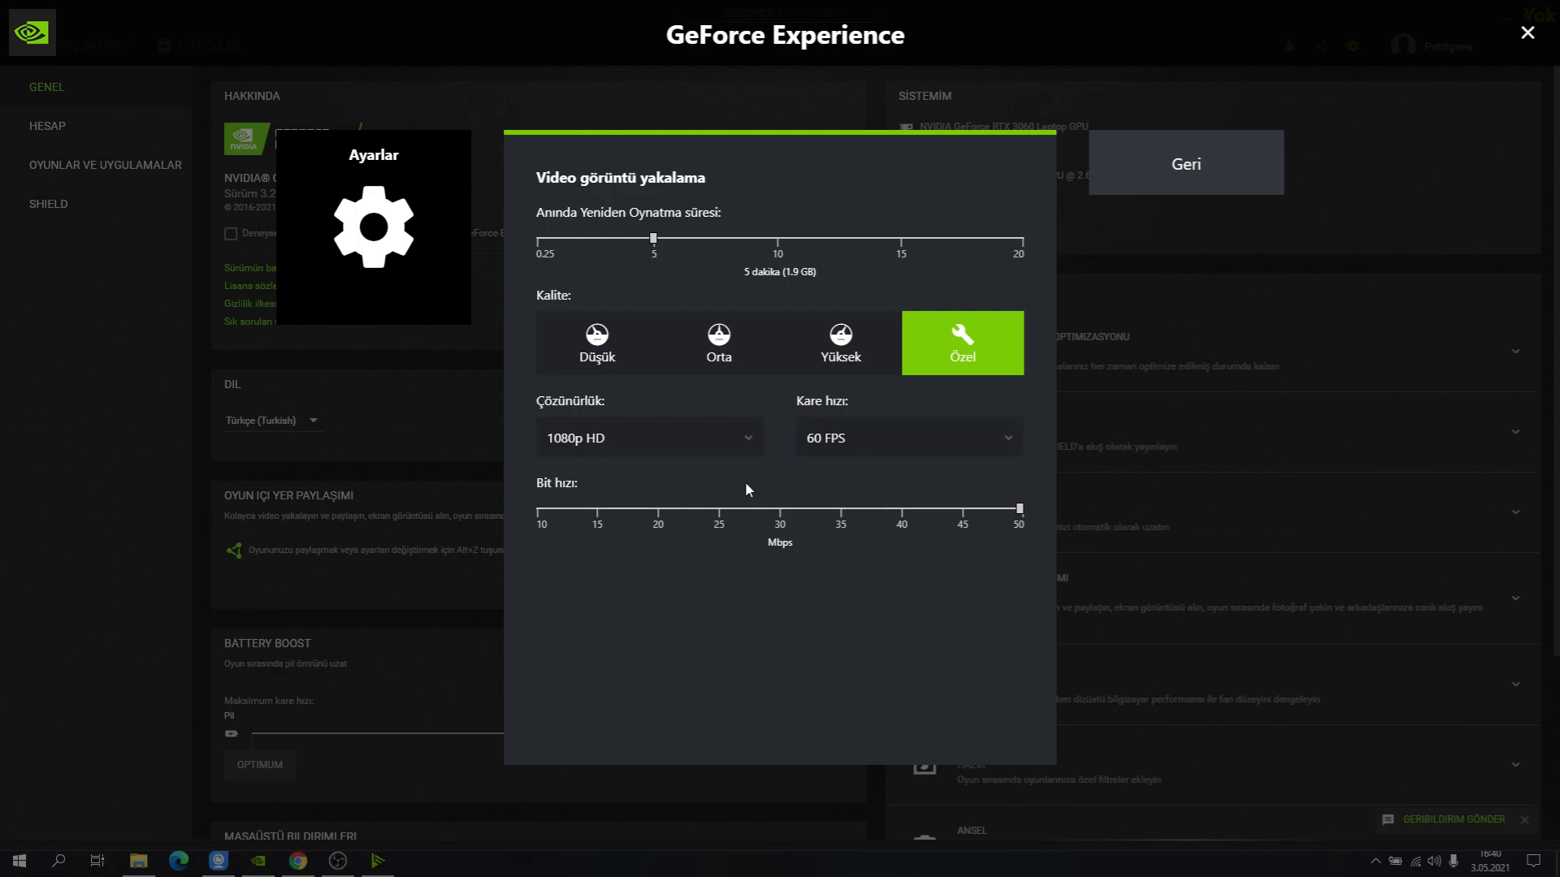
Leave the video capture settings and return to the overlay's main screen
key(Escape)
scroll(882, 459, down, 5)
key(Up)
key(Escape)
key(Down)
key(Down)
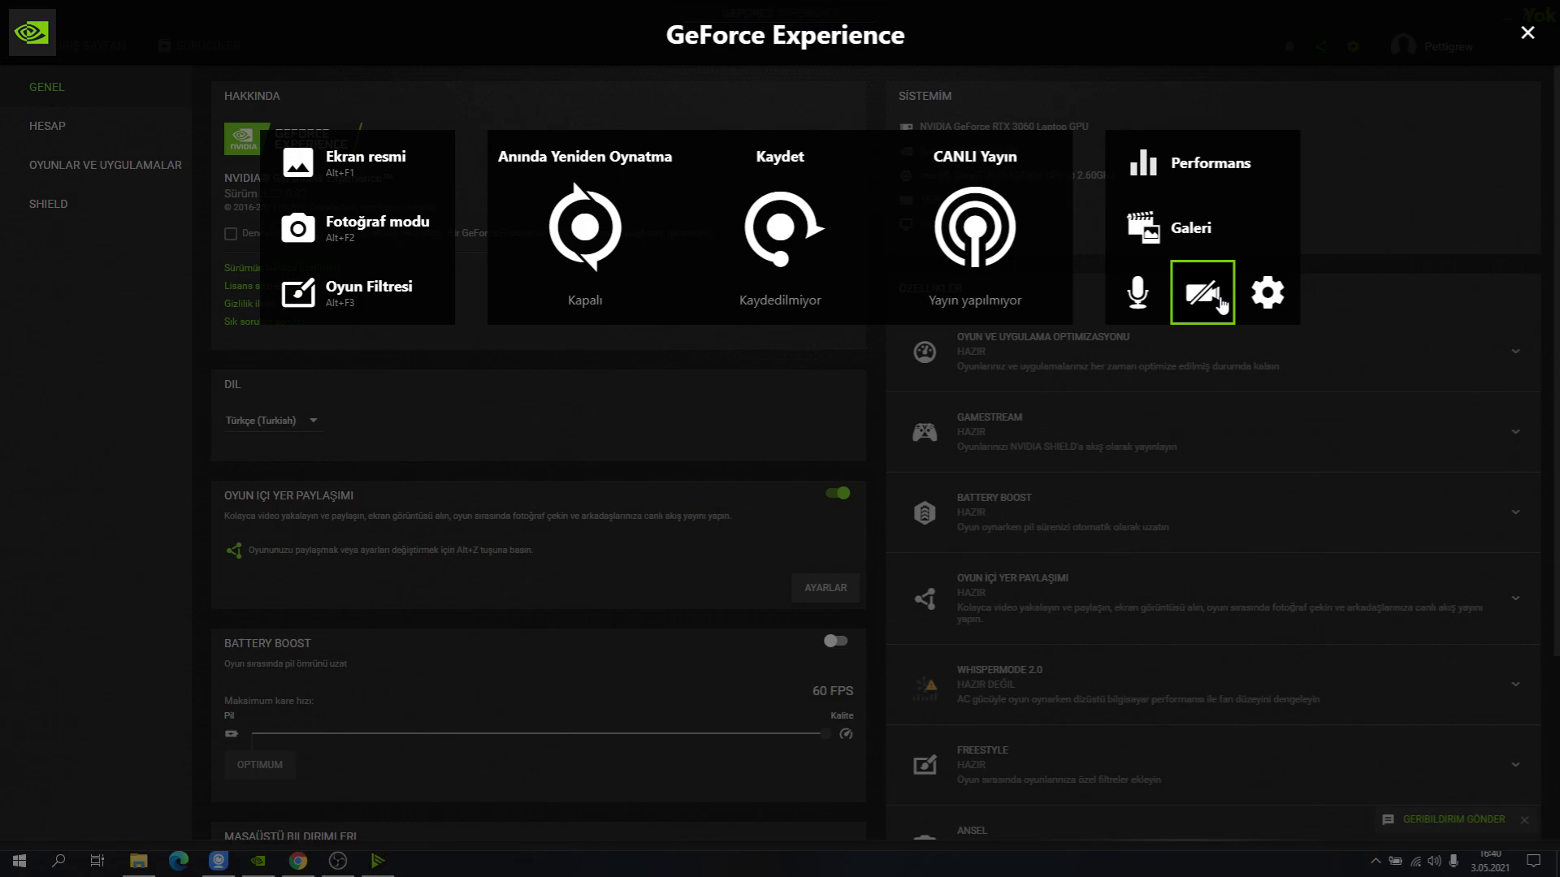
click(1281, 308)
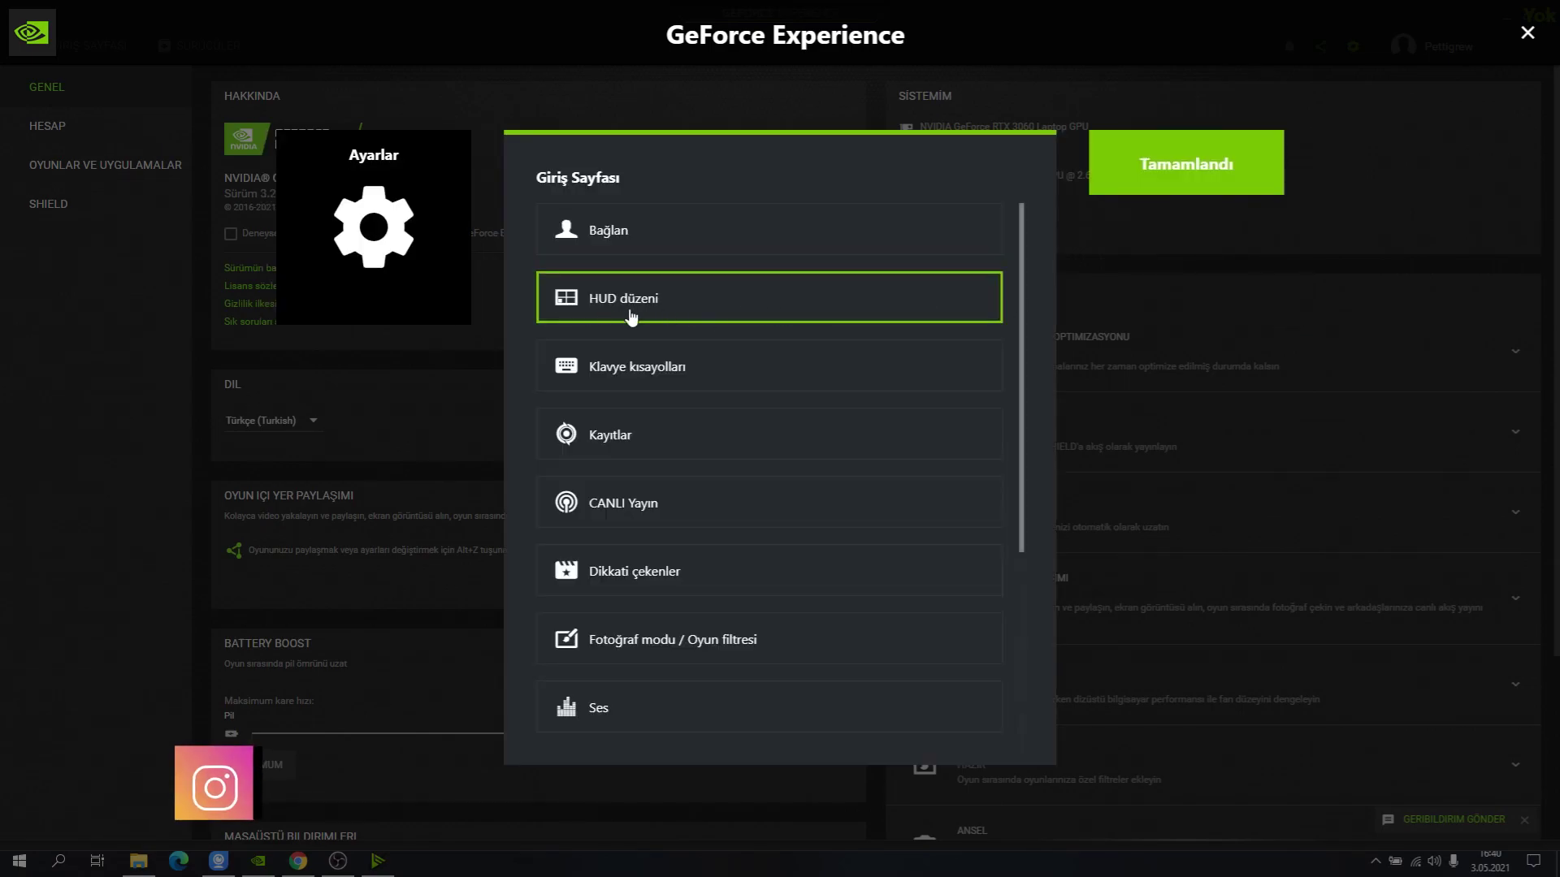
click(1201, 168)
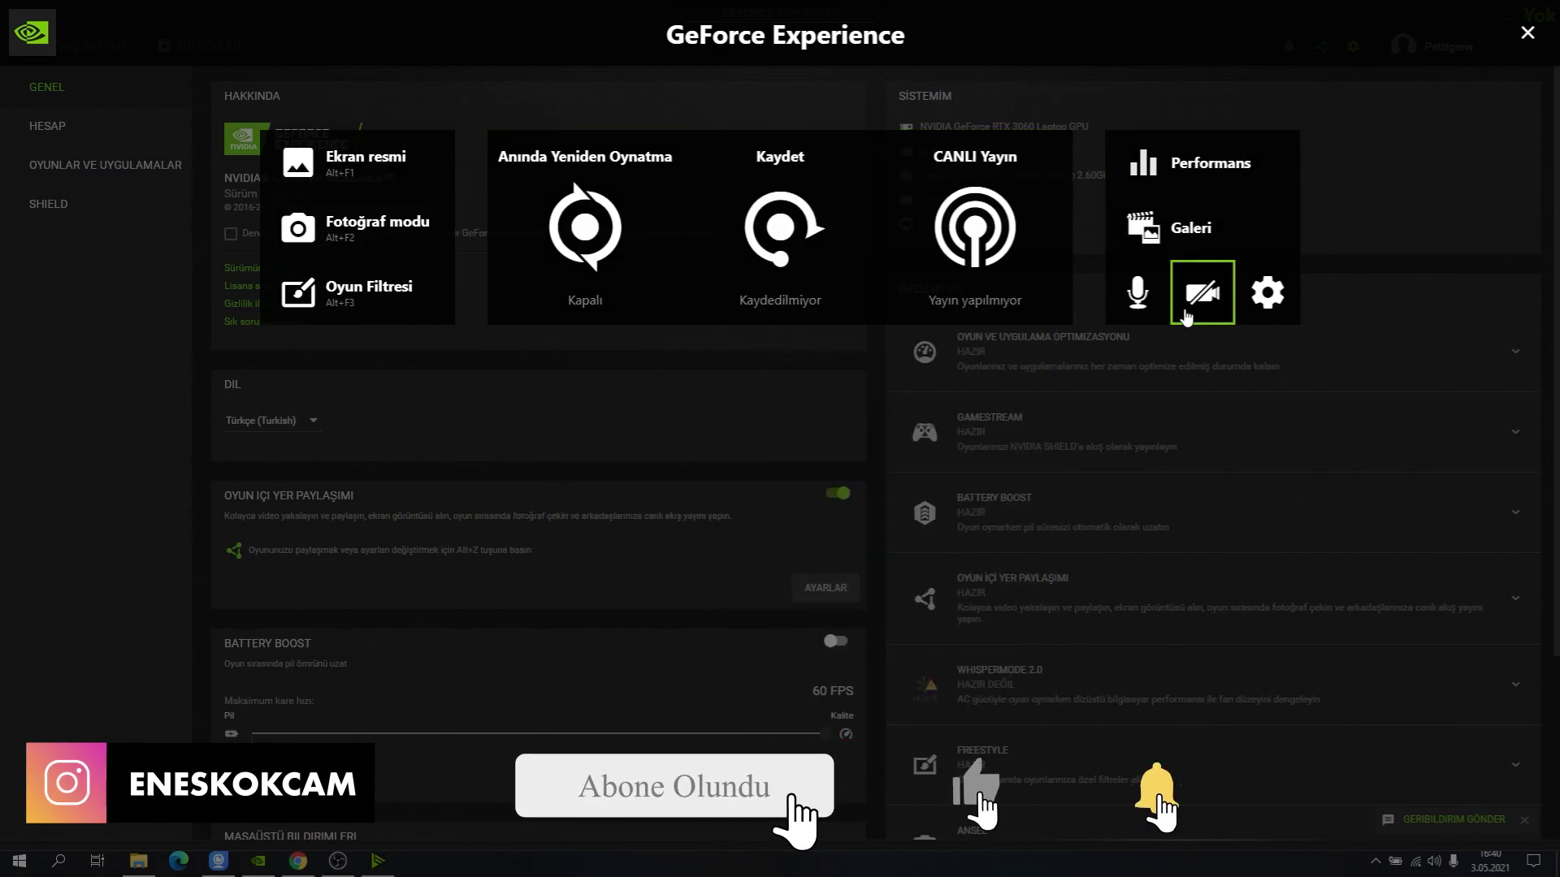
click(1222, 323)
click(1210, 356)
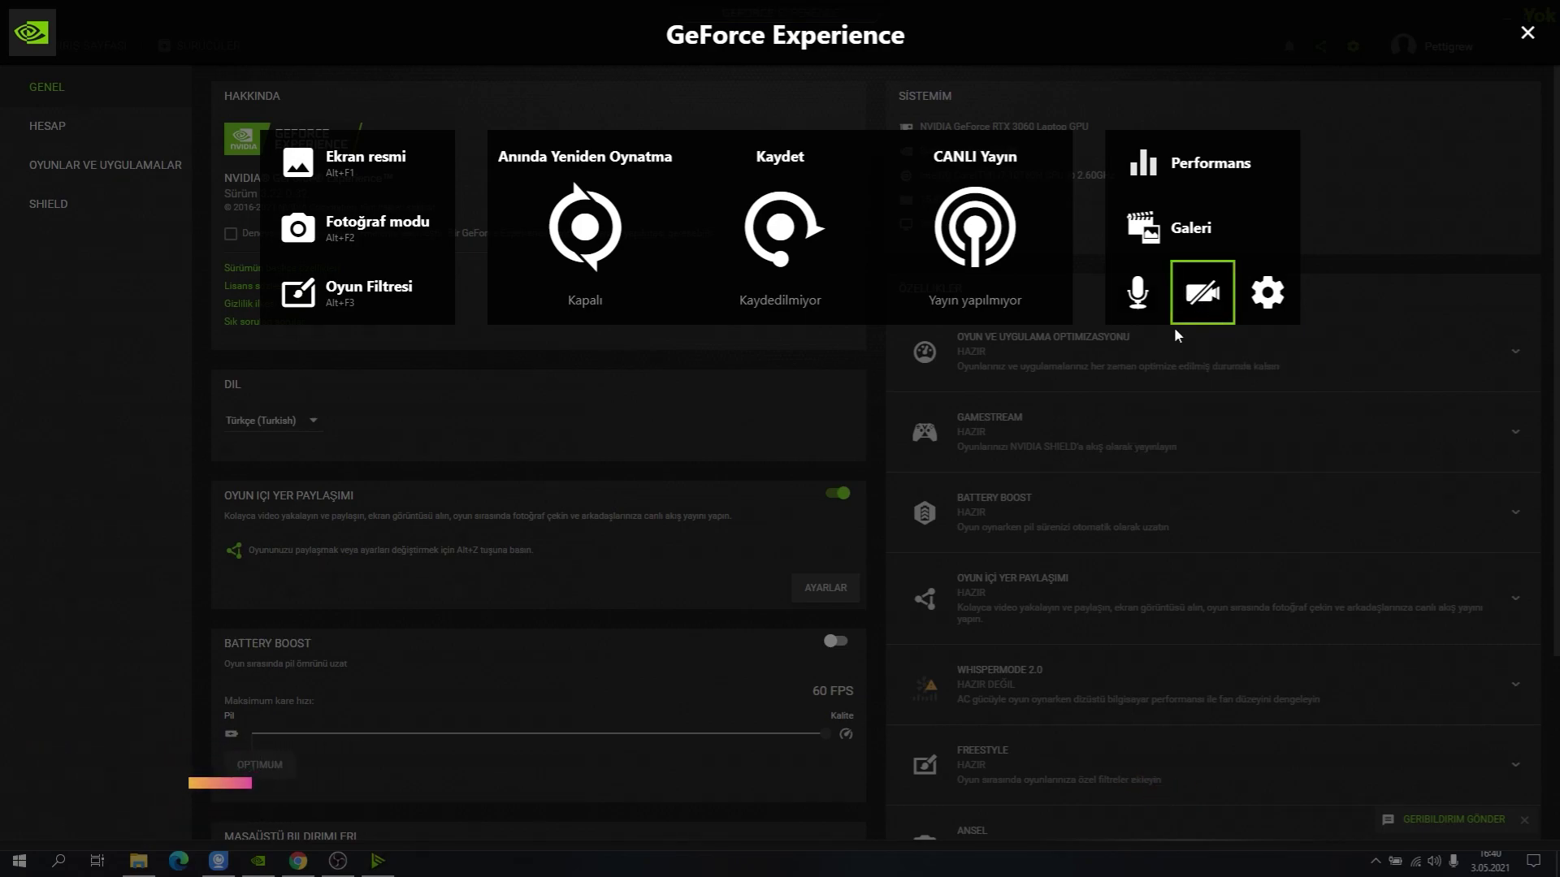
Set the overlay's microphone mode to always on (Her zaman açık)
click(1145, 291)
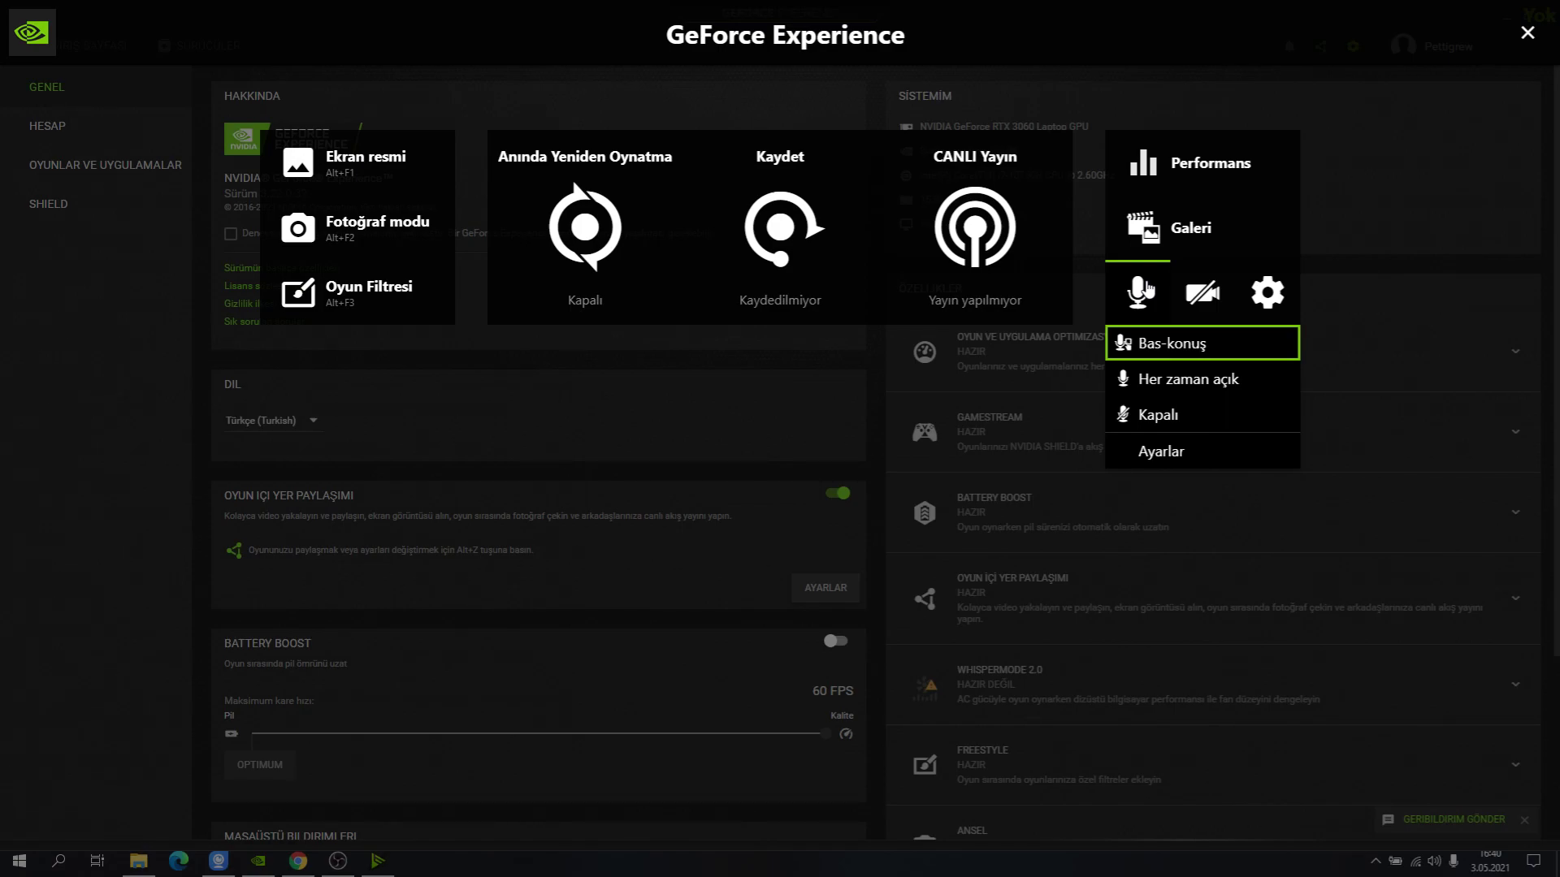
click(1175, 380)
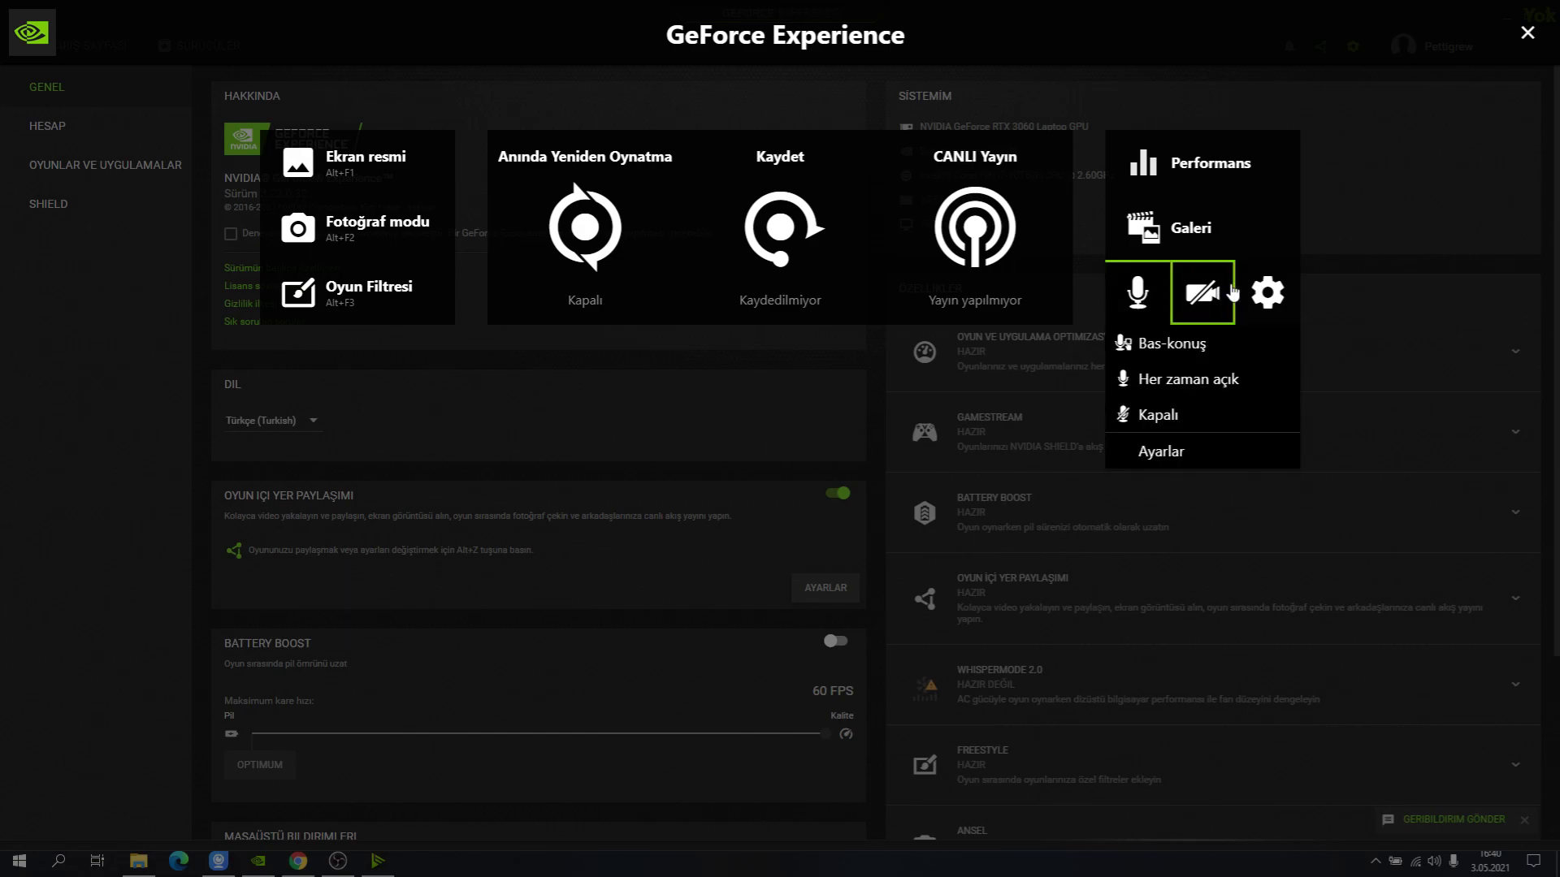
mouse_move(1125, 296)
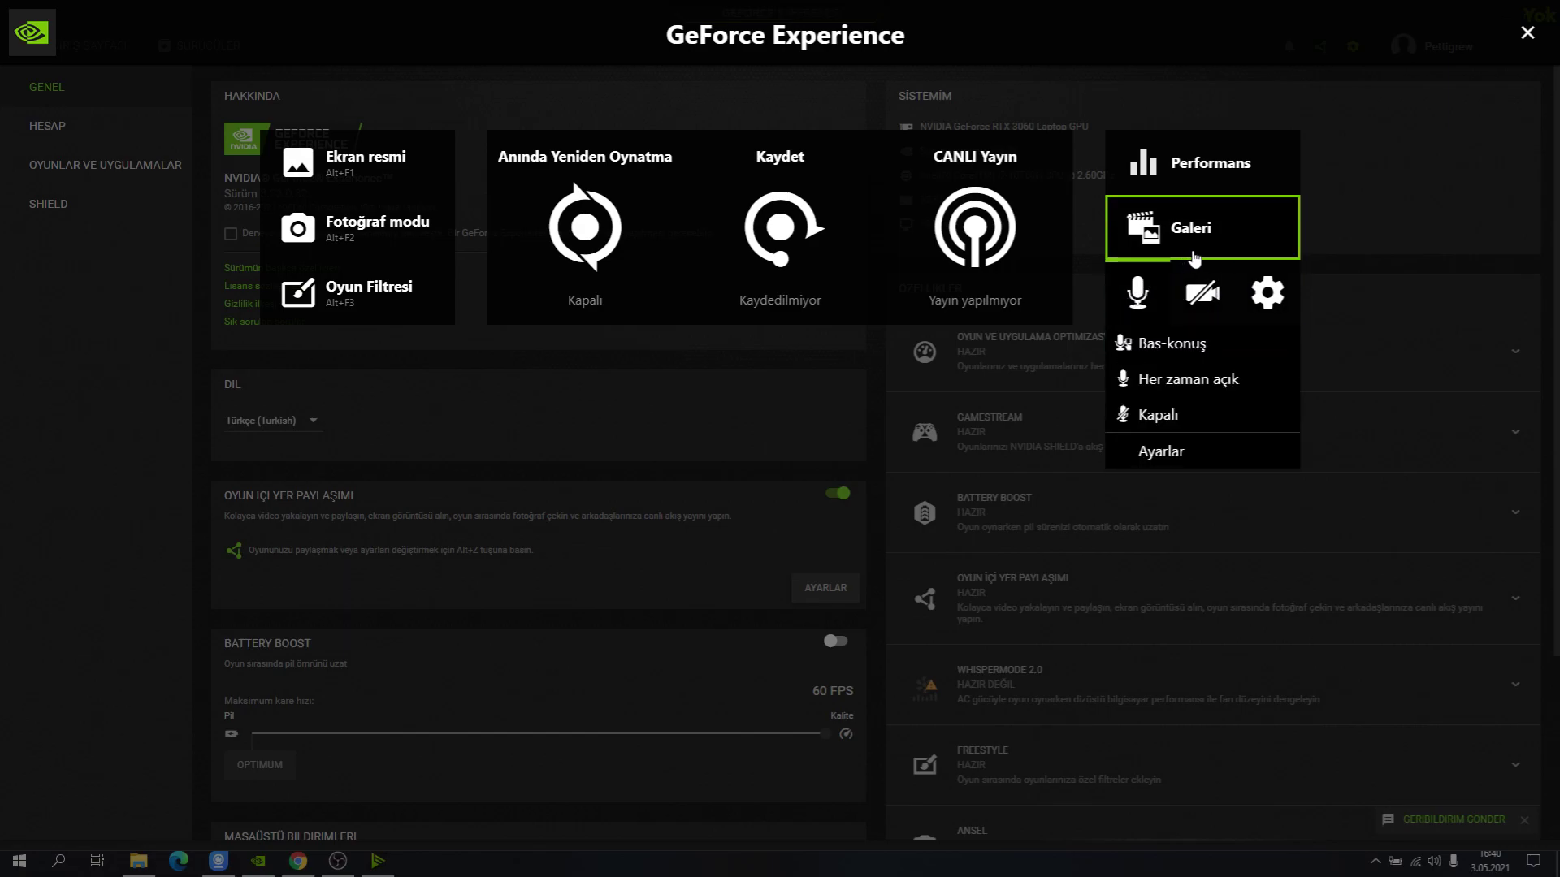
Start a screen recording (Kaydet) from the overlay
mouse_move(946, 238)
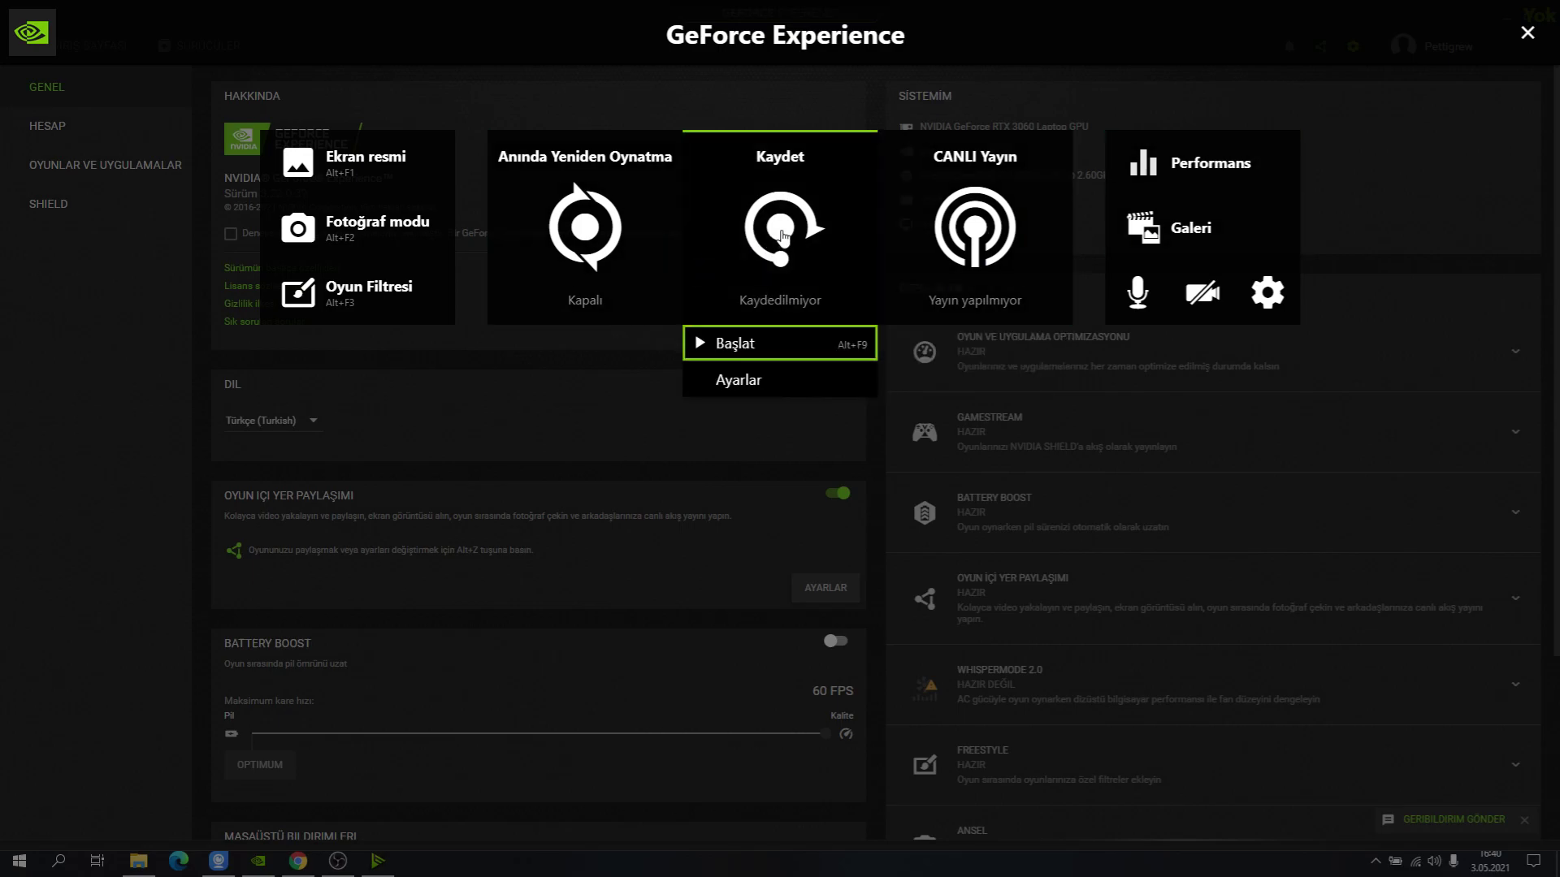
mouse_move(783, 306)
click(735, 345)
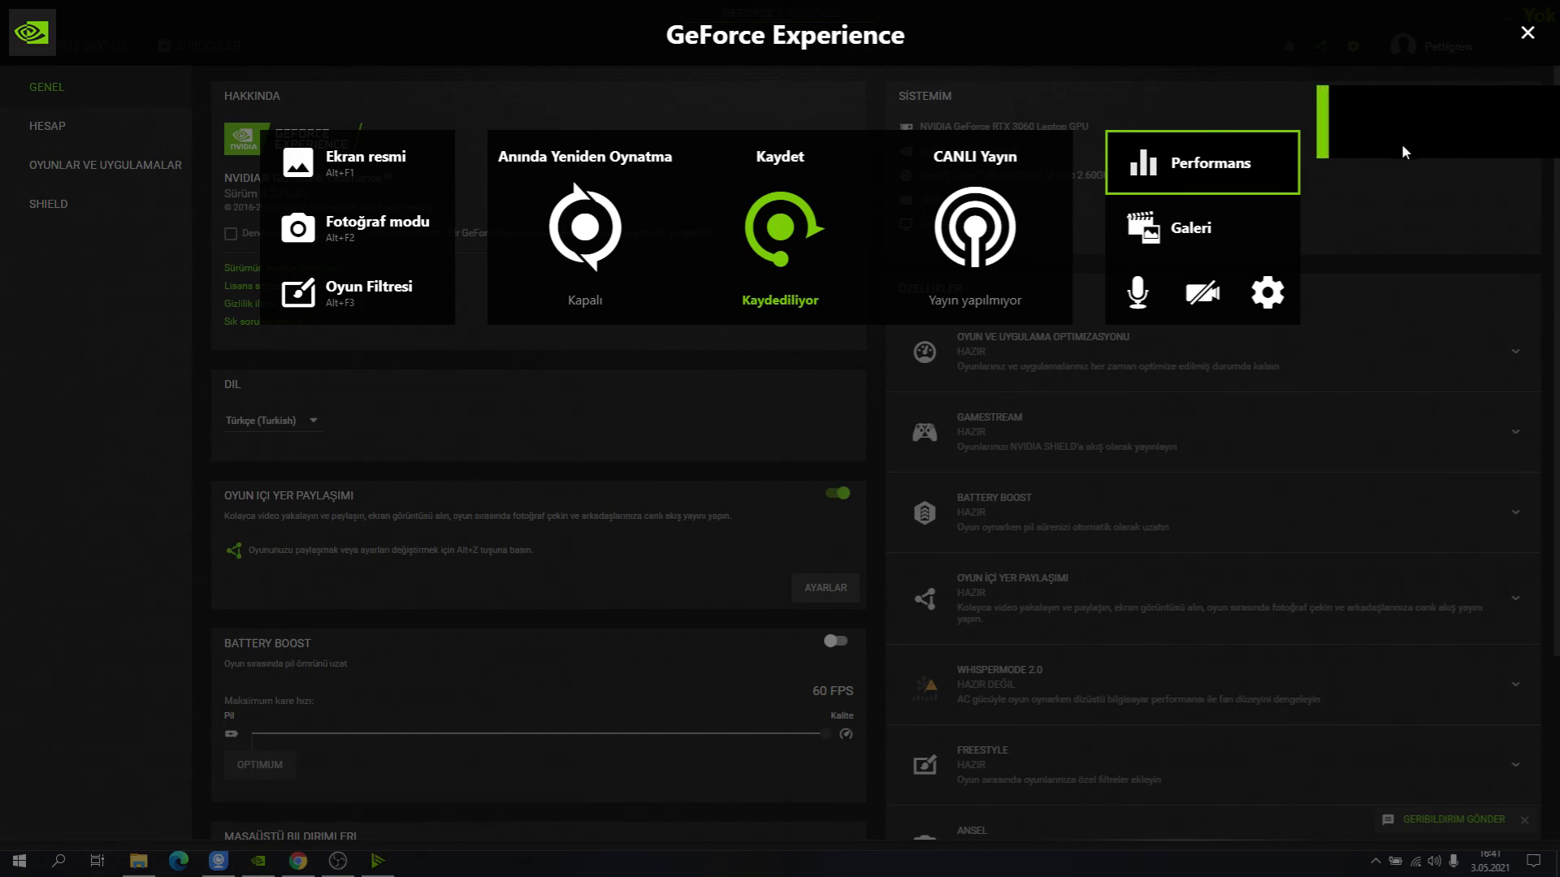
Close the overlay and go to the home page (Giriş Sayfası) with the games and applications
click(1525, 34)
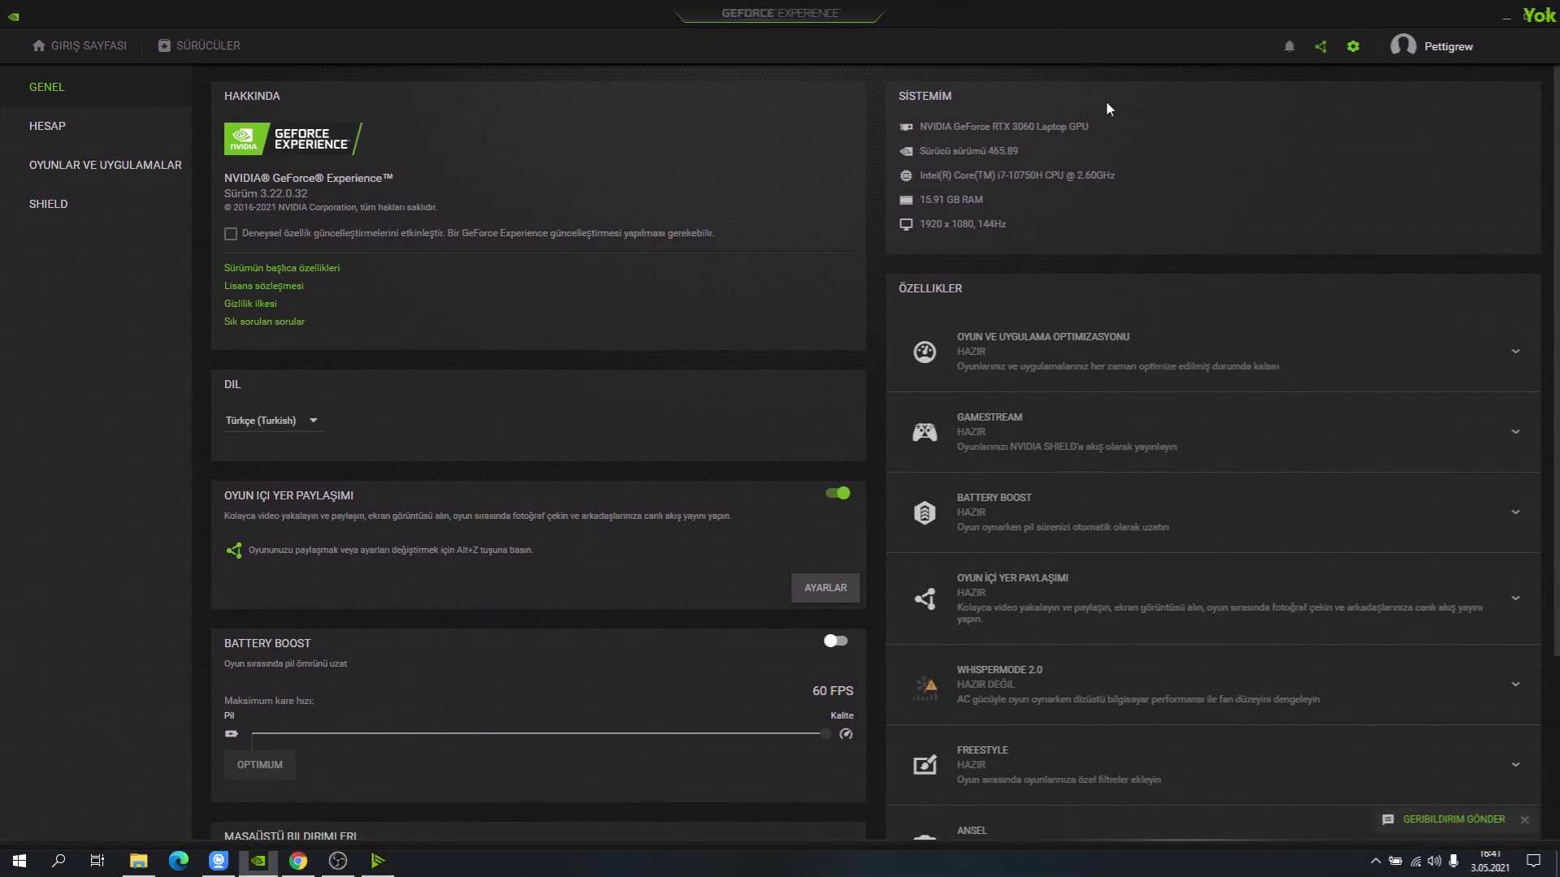
click(98, 51)
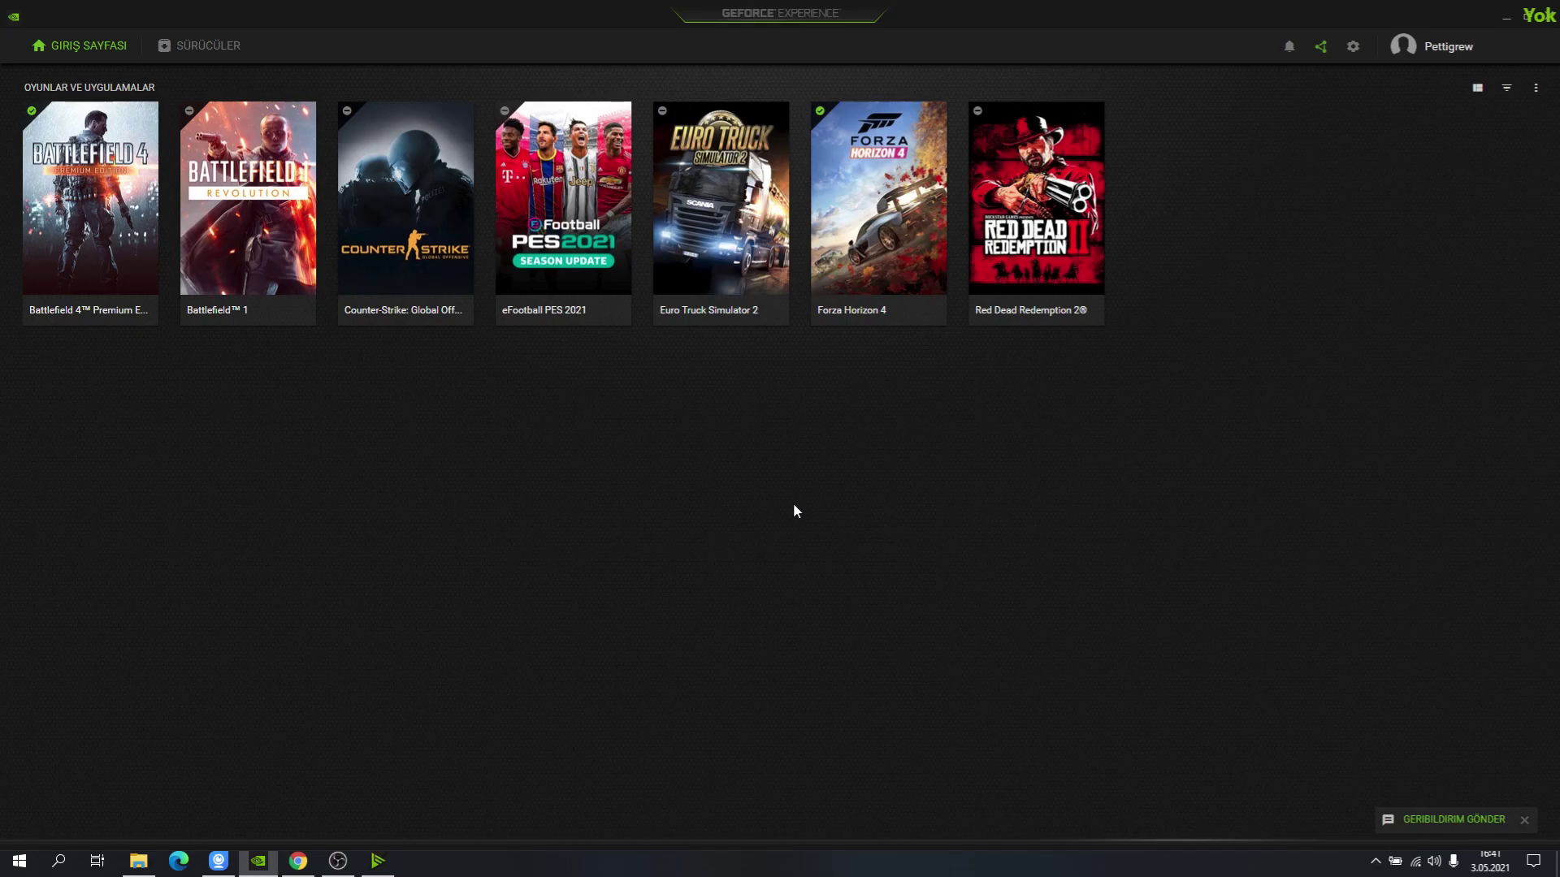
key(alt+F10)
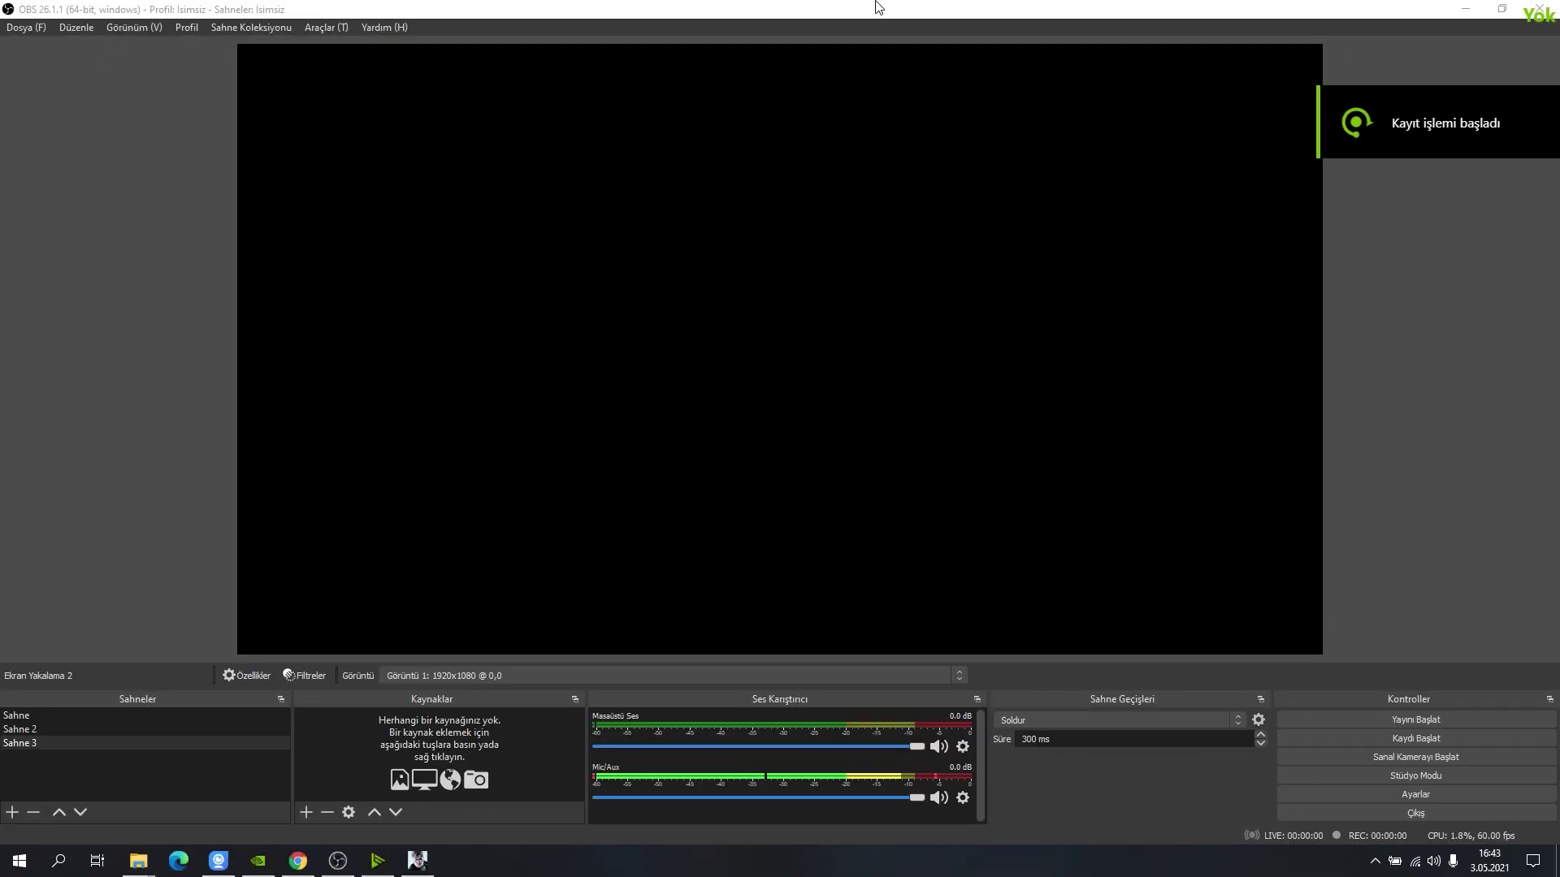
Switch to OBS, open its settings window and check the theme option (Tema) in the general settings
click(819, 9)
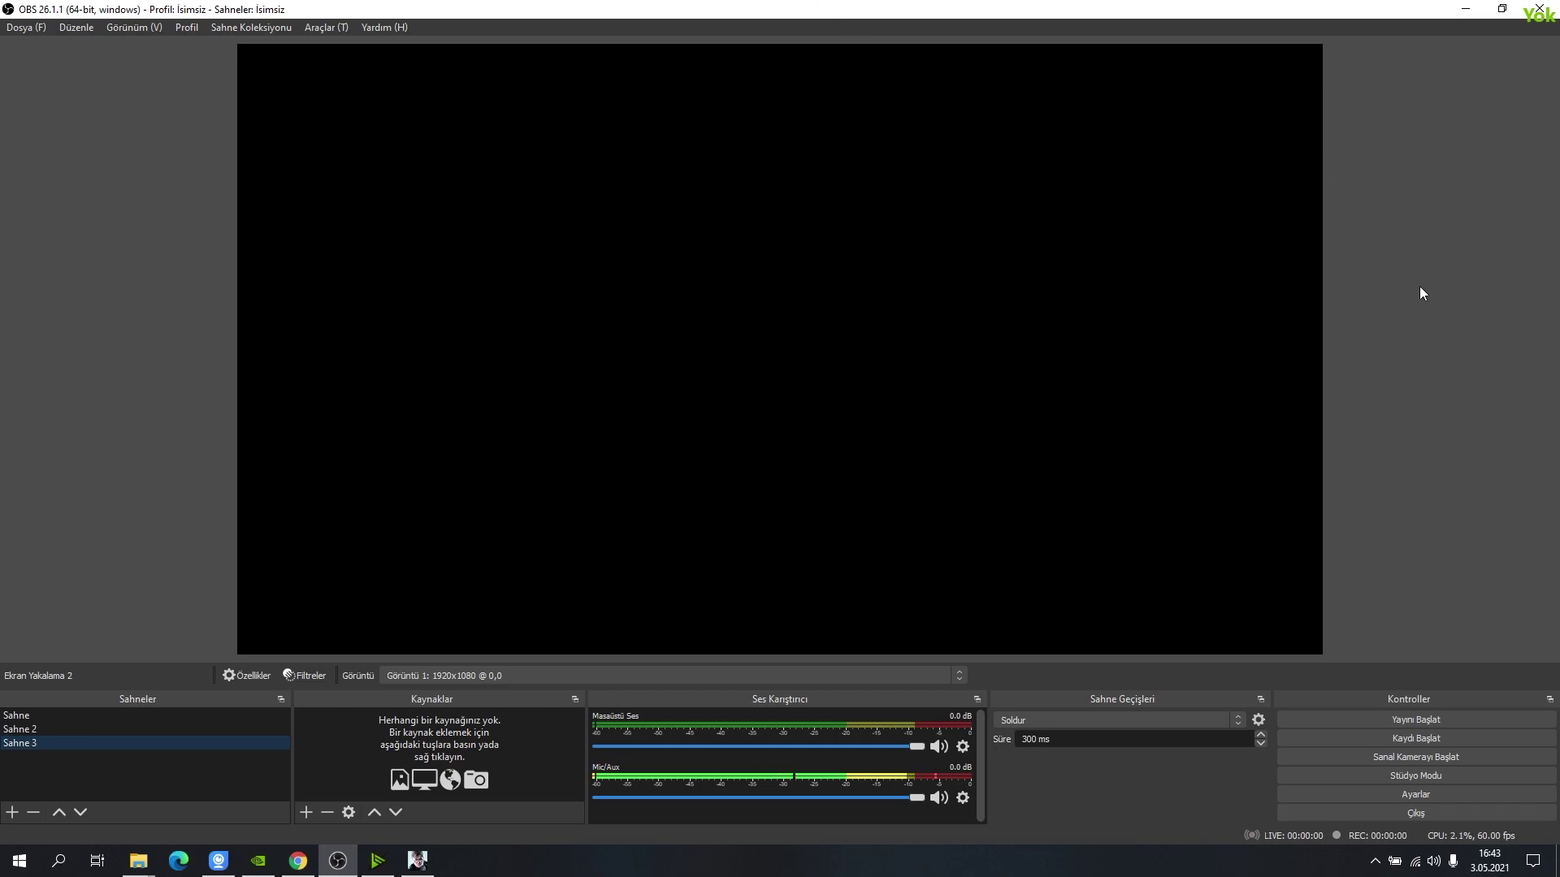
click(1412, 792)
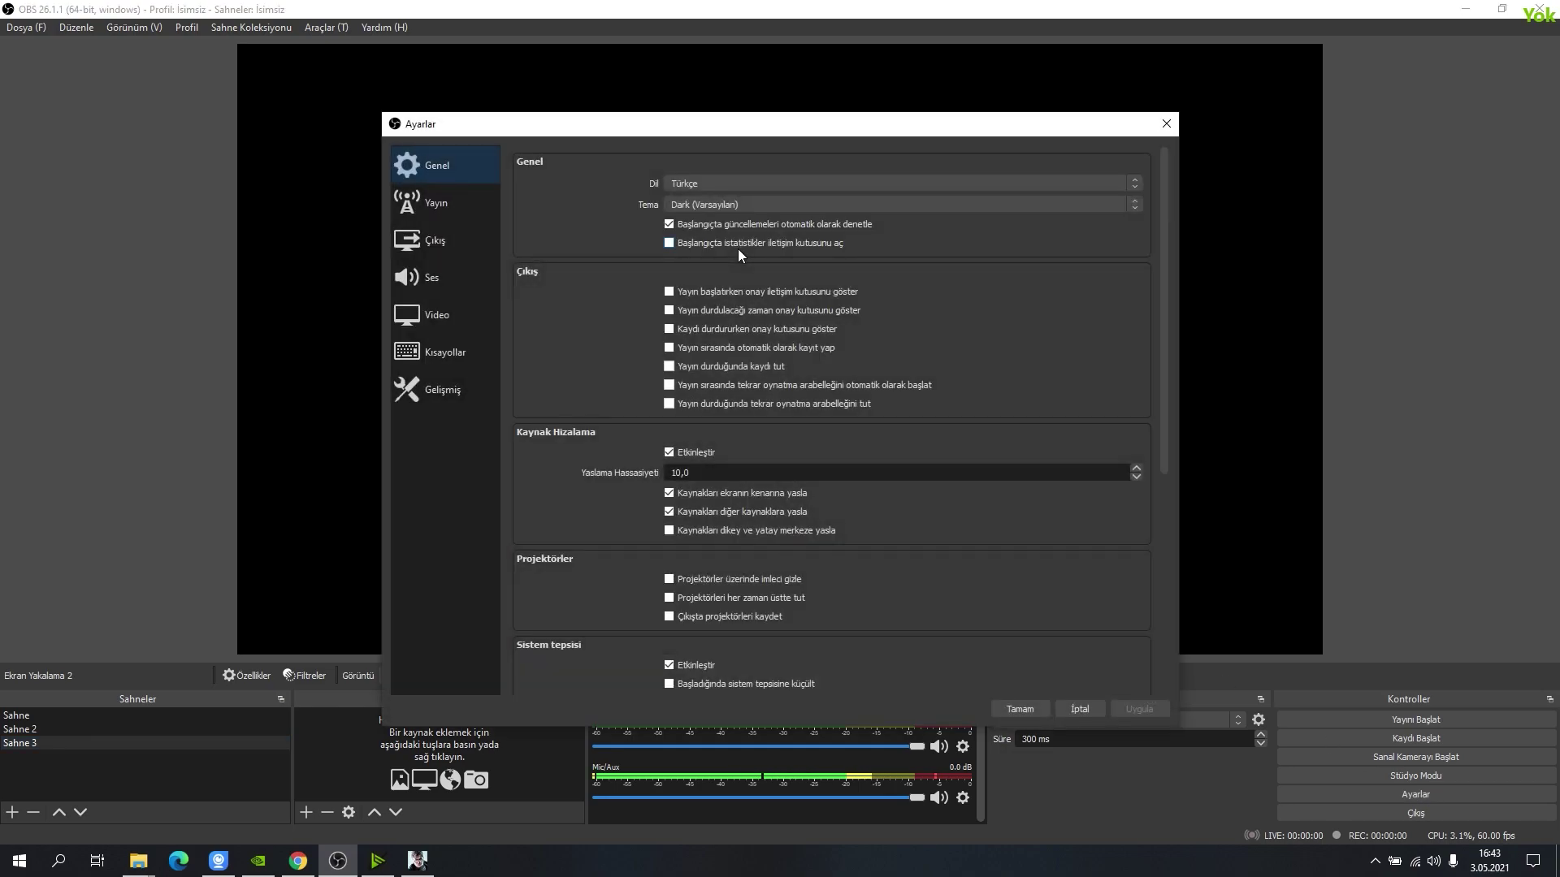
drag(814, 122, 818, 88)
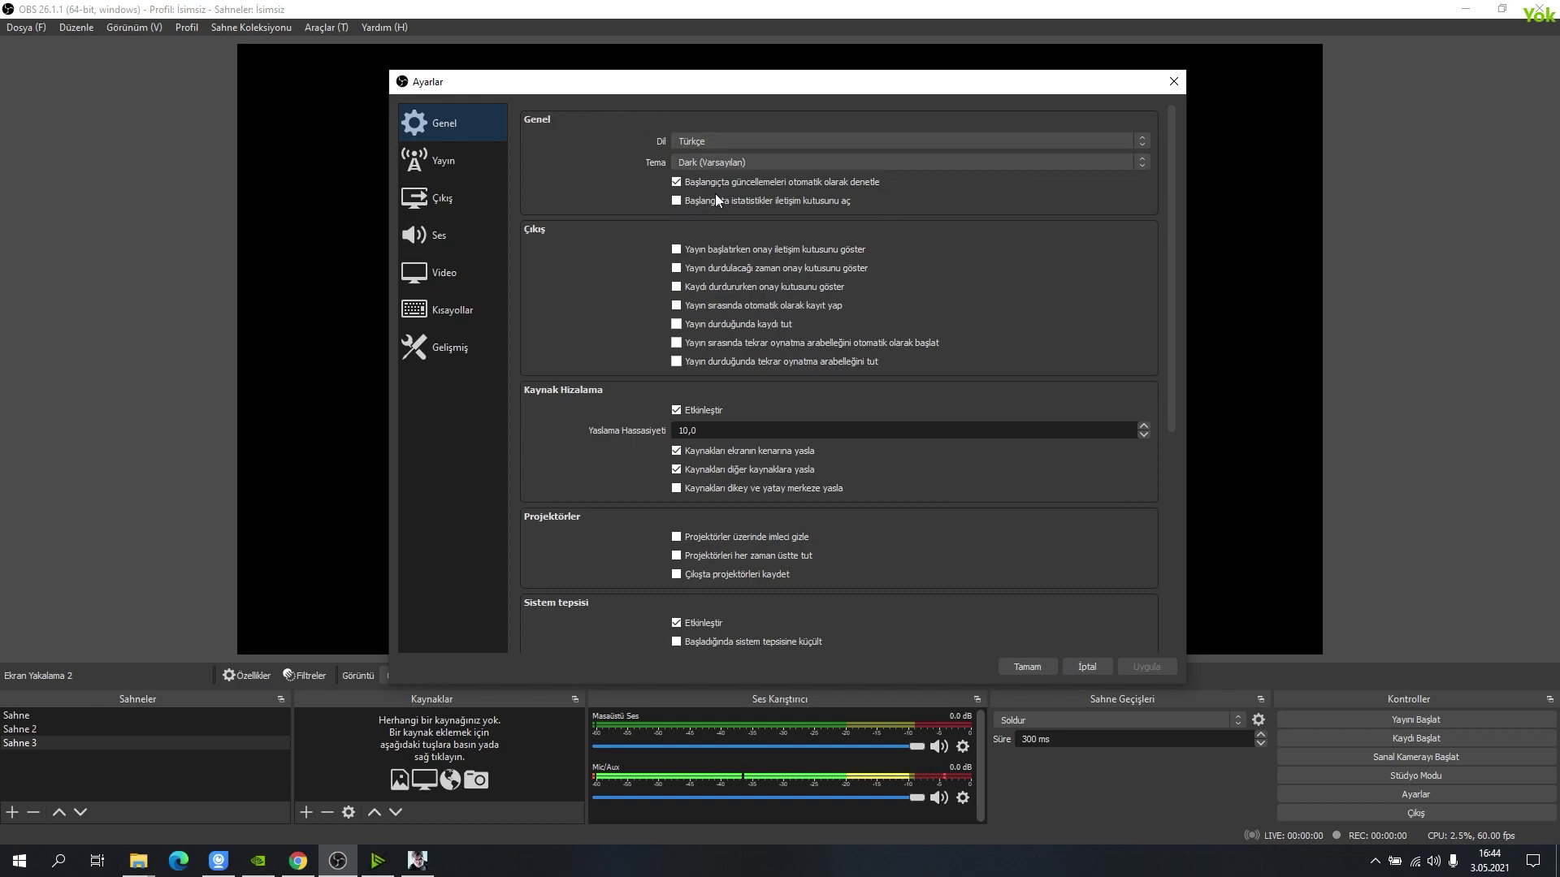
click(723, 161)
click(723, 161)
Look at the stream settings (Yayın), open the output settings (Çıkış) and set the output mode to Gelişmiş
click(441, 168)
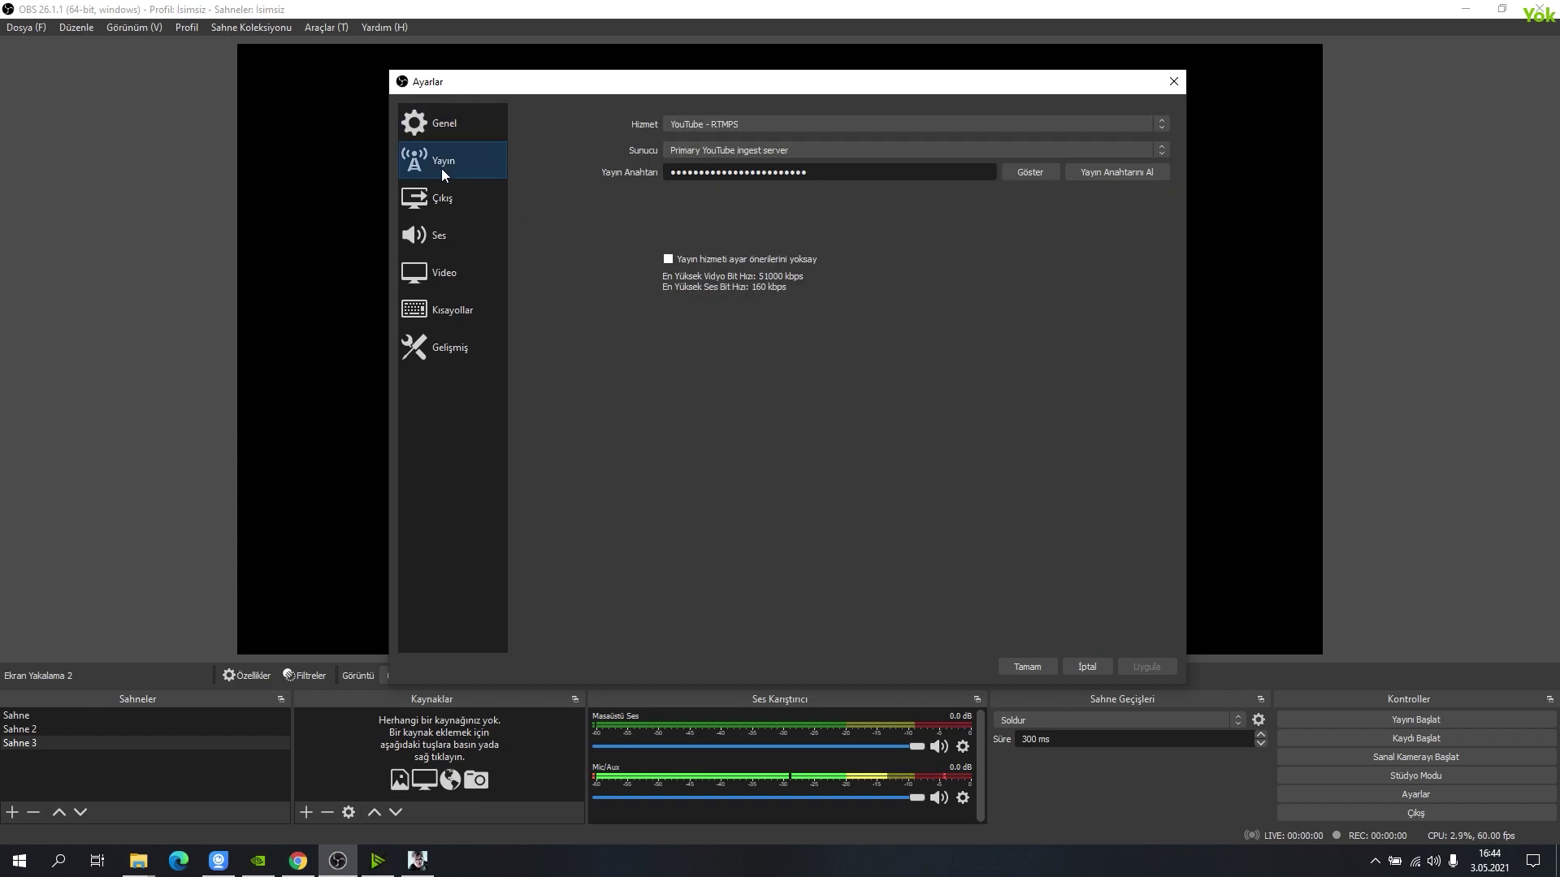
click(465, 203)
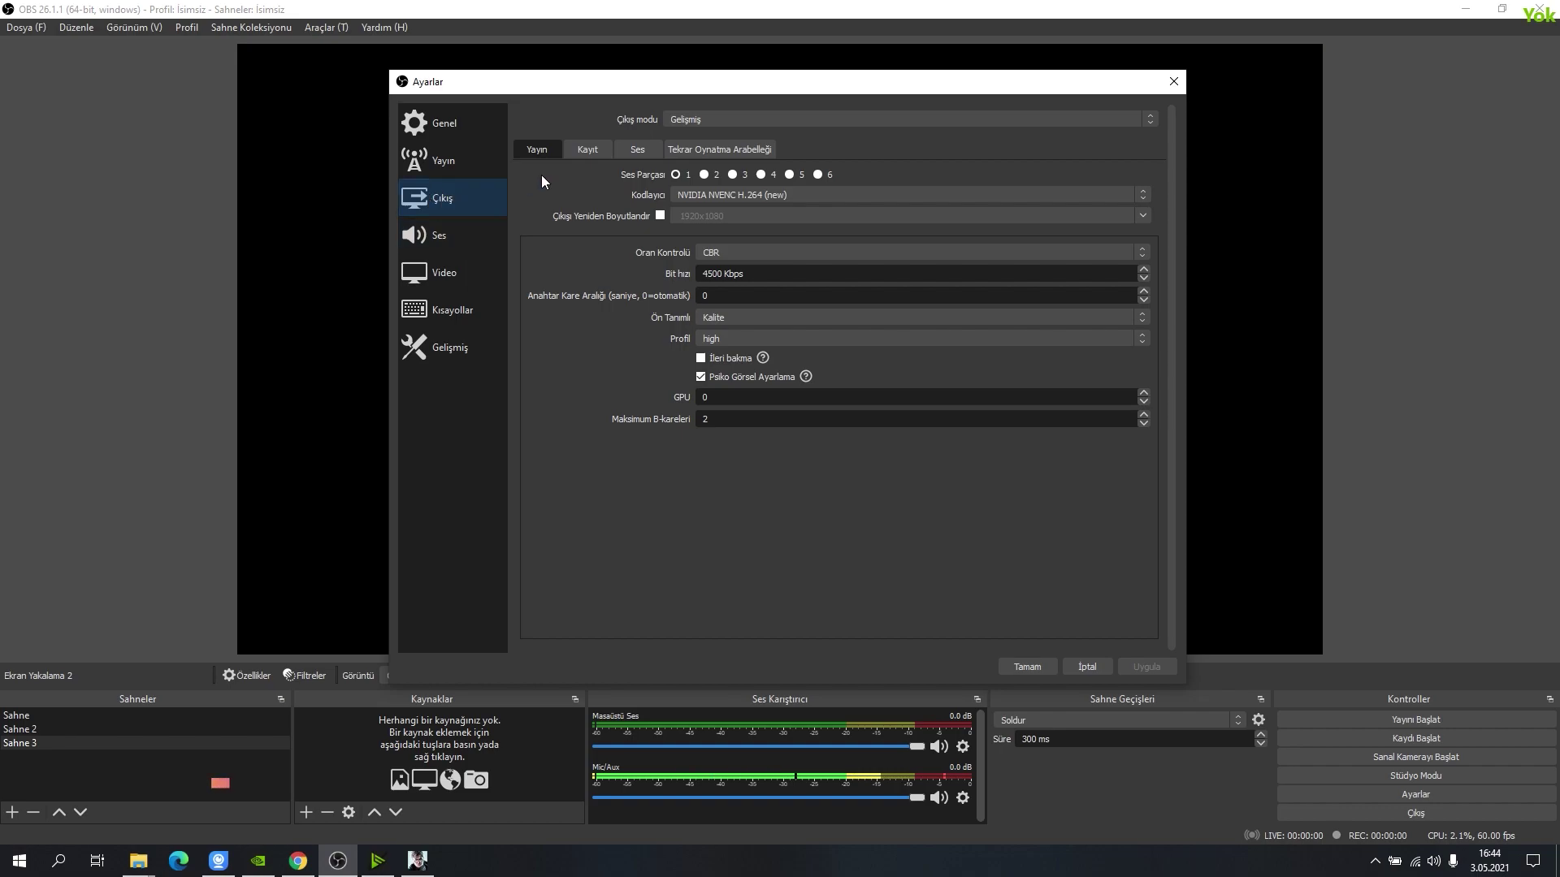
click(714, 119)
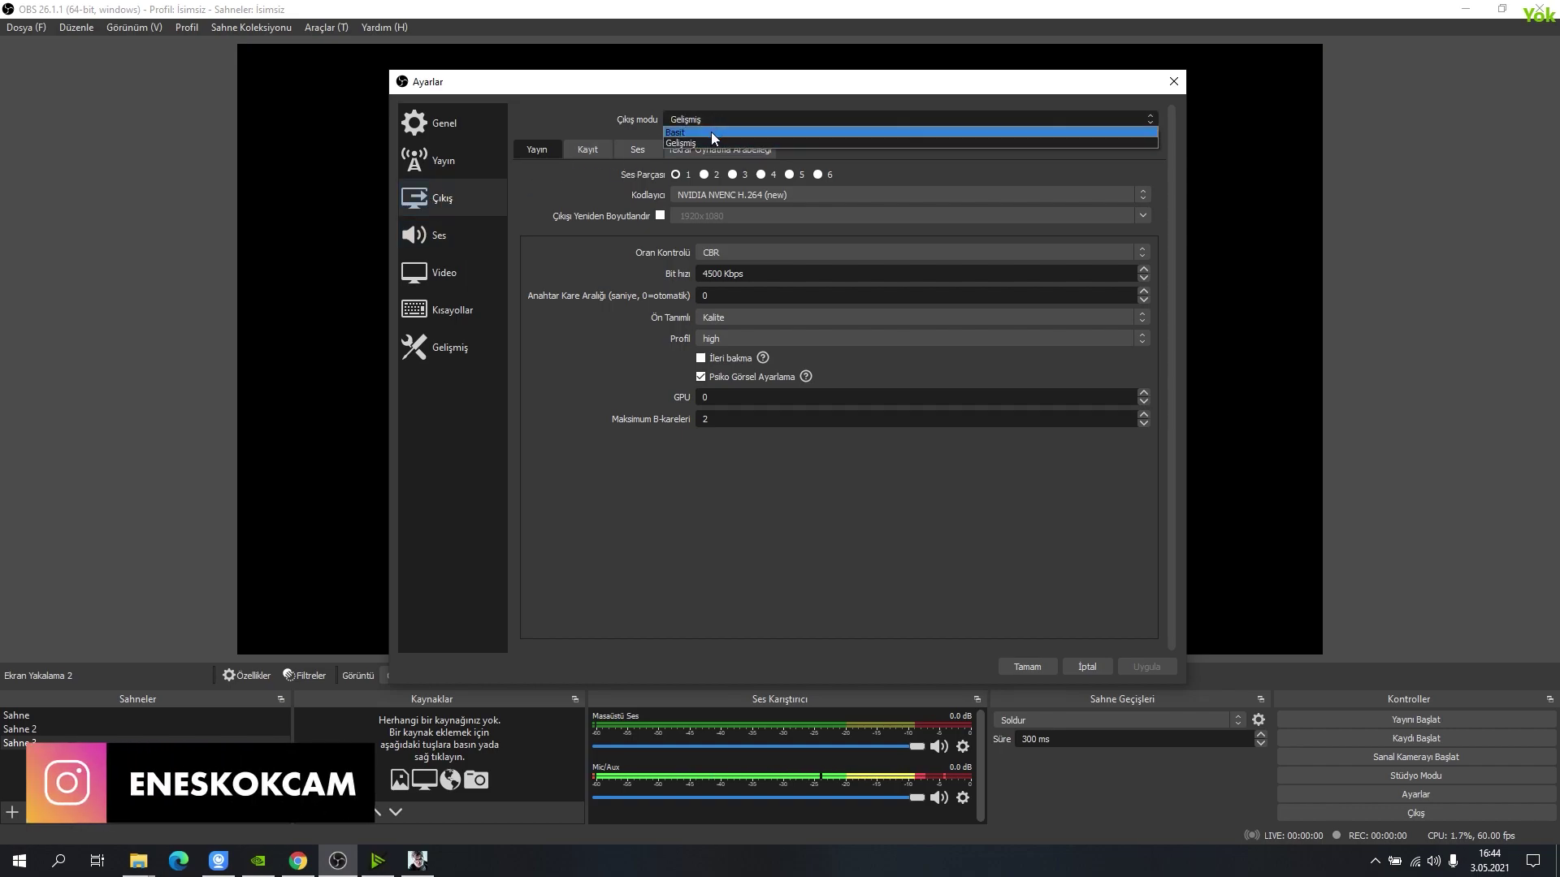
click(712, 130)
click(710, 120)
click(708, 139)
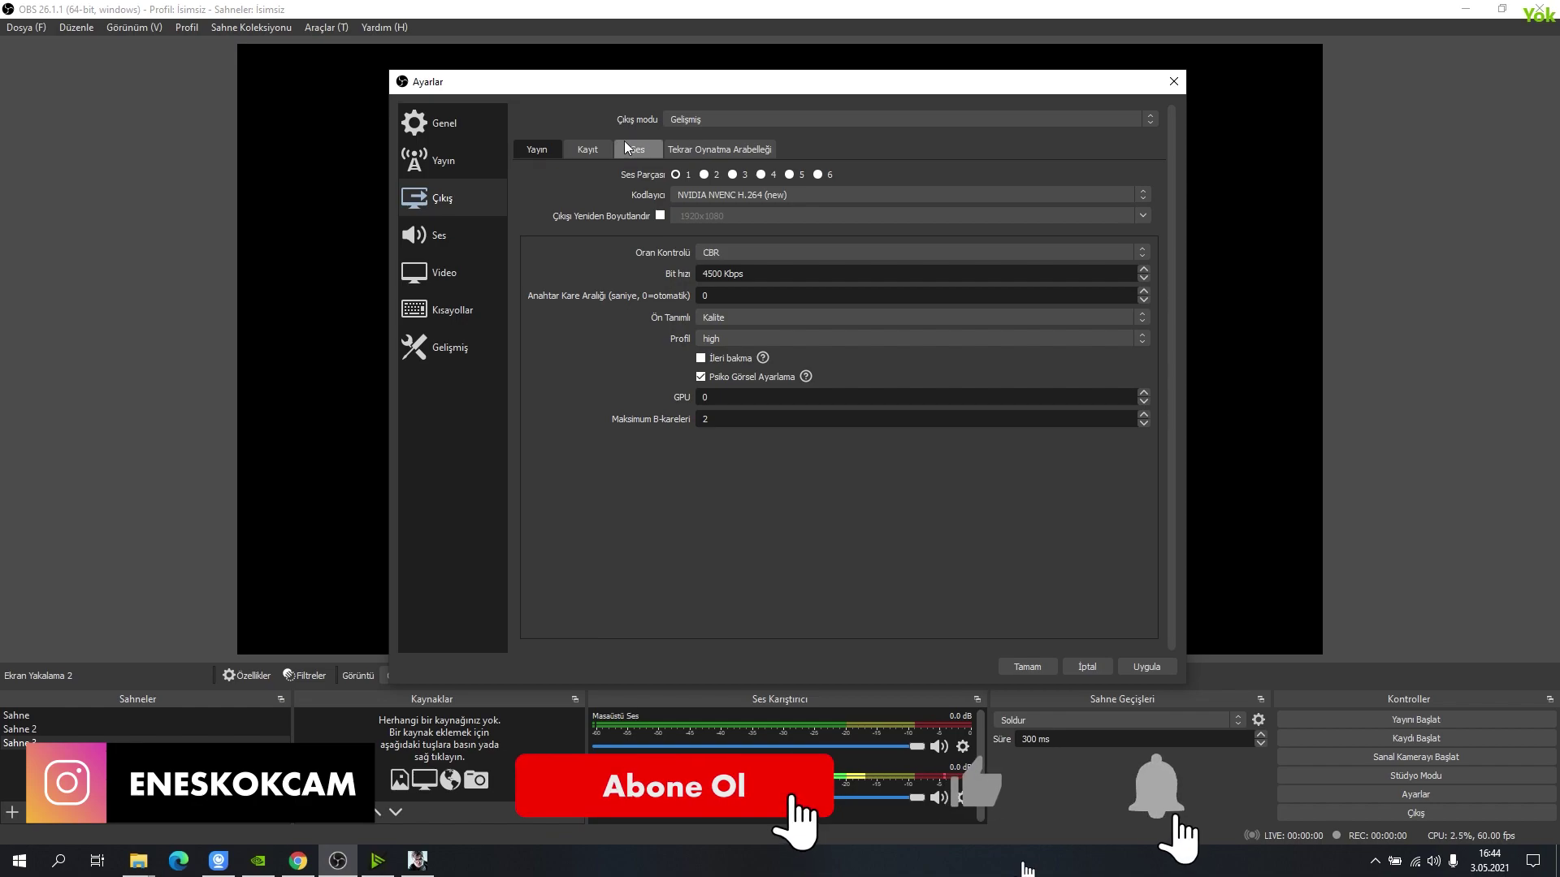
Open the recording output settings (Kayıt) and keep the recording type at Standart
click(598, 153)
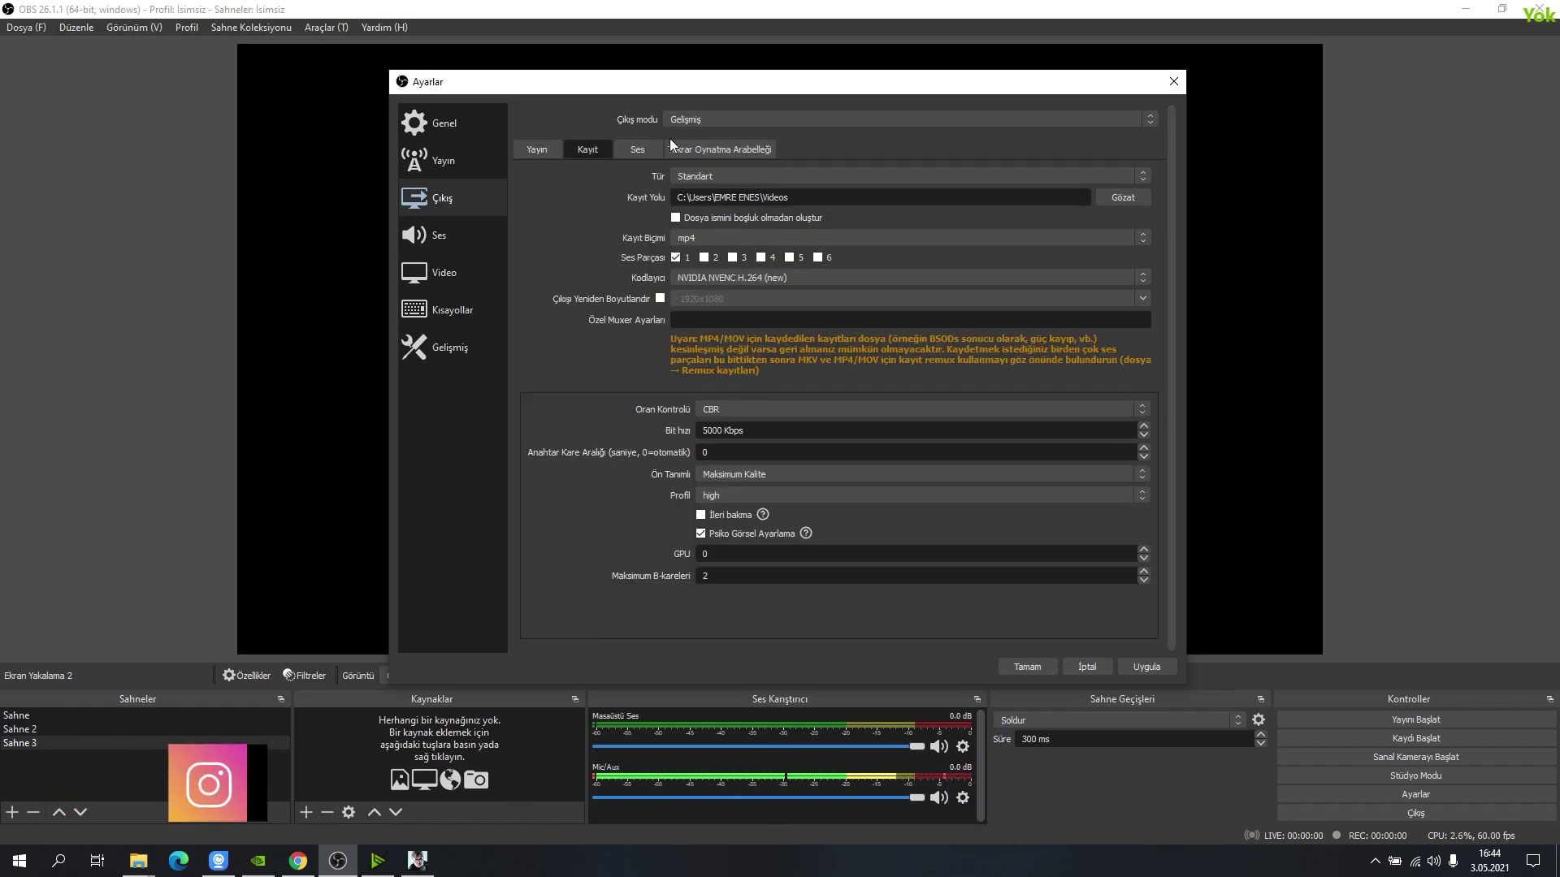
click(770, 177)
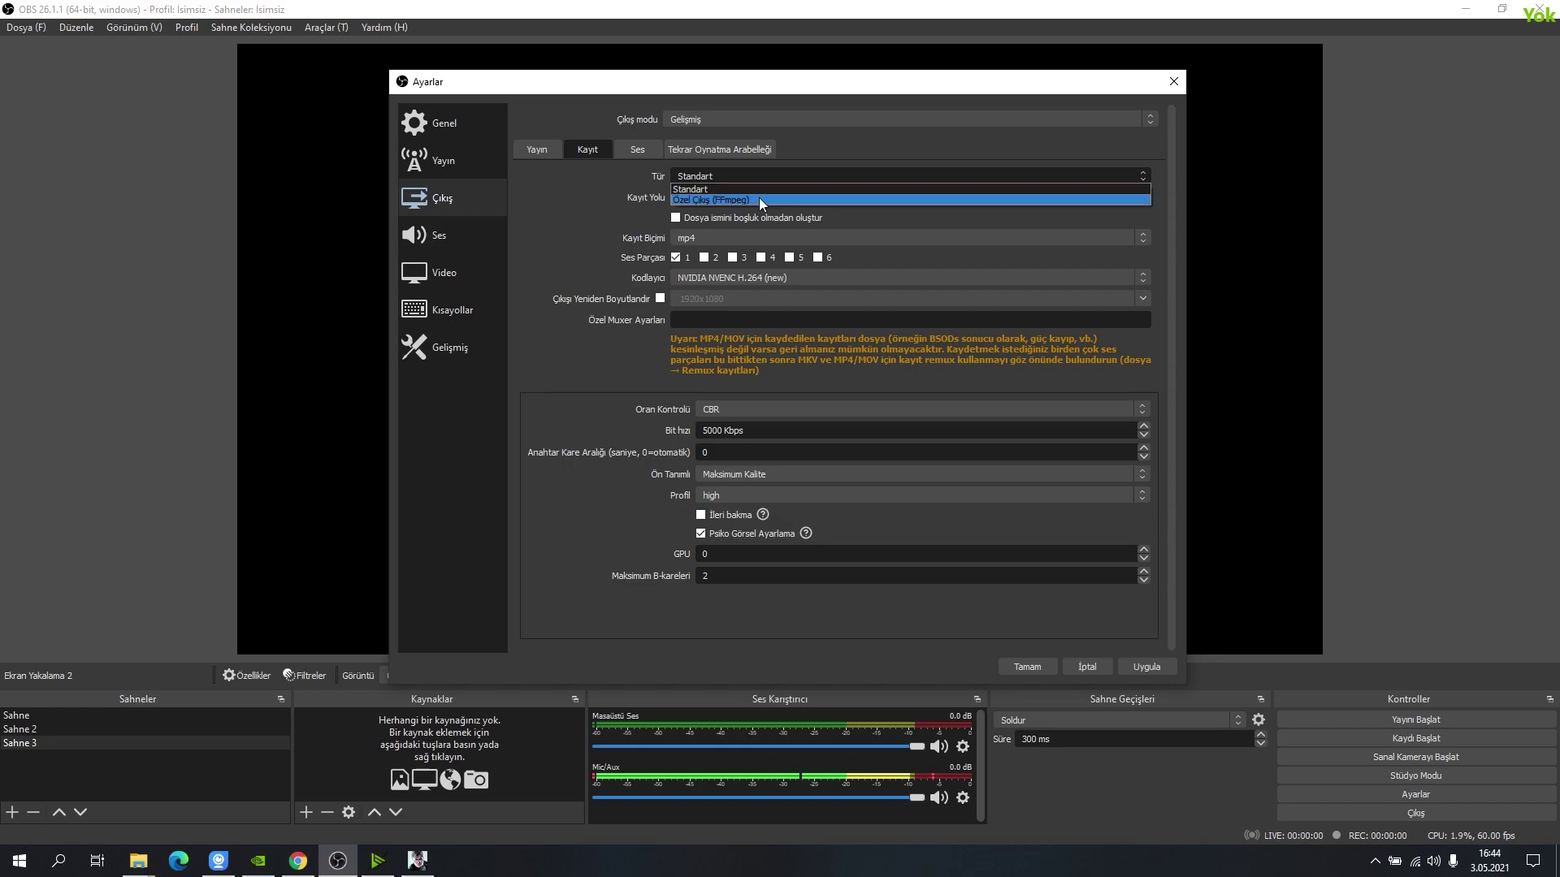
click(741, 178)
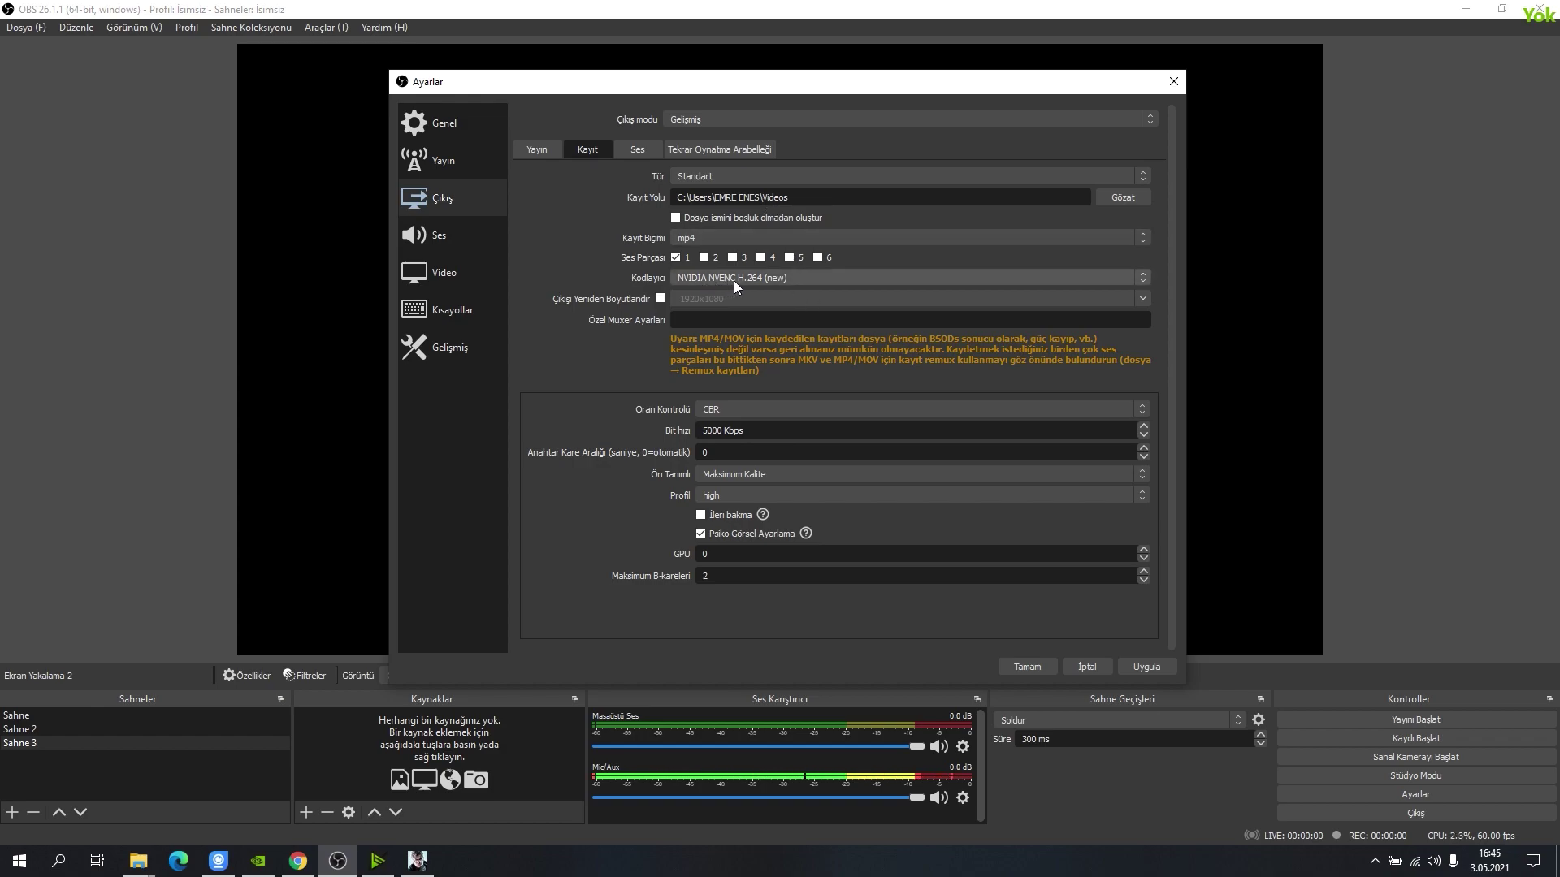
Try the x264 encoder for recording and set the encoder back to NVIDIA NVENC H.264 (new)
click(845, 281)
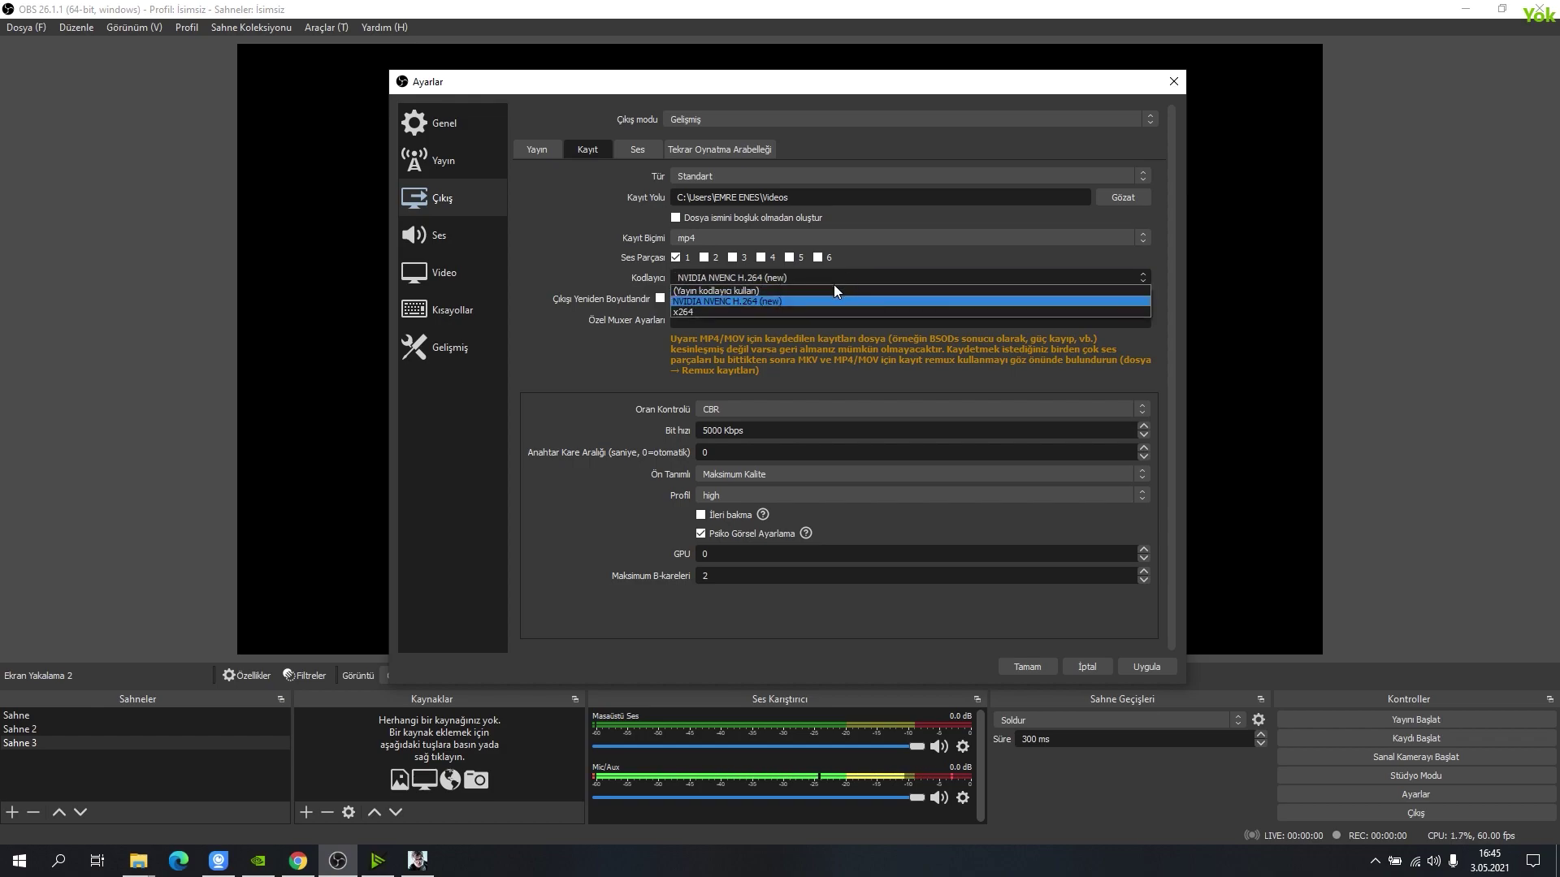
click(702, 301)
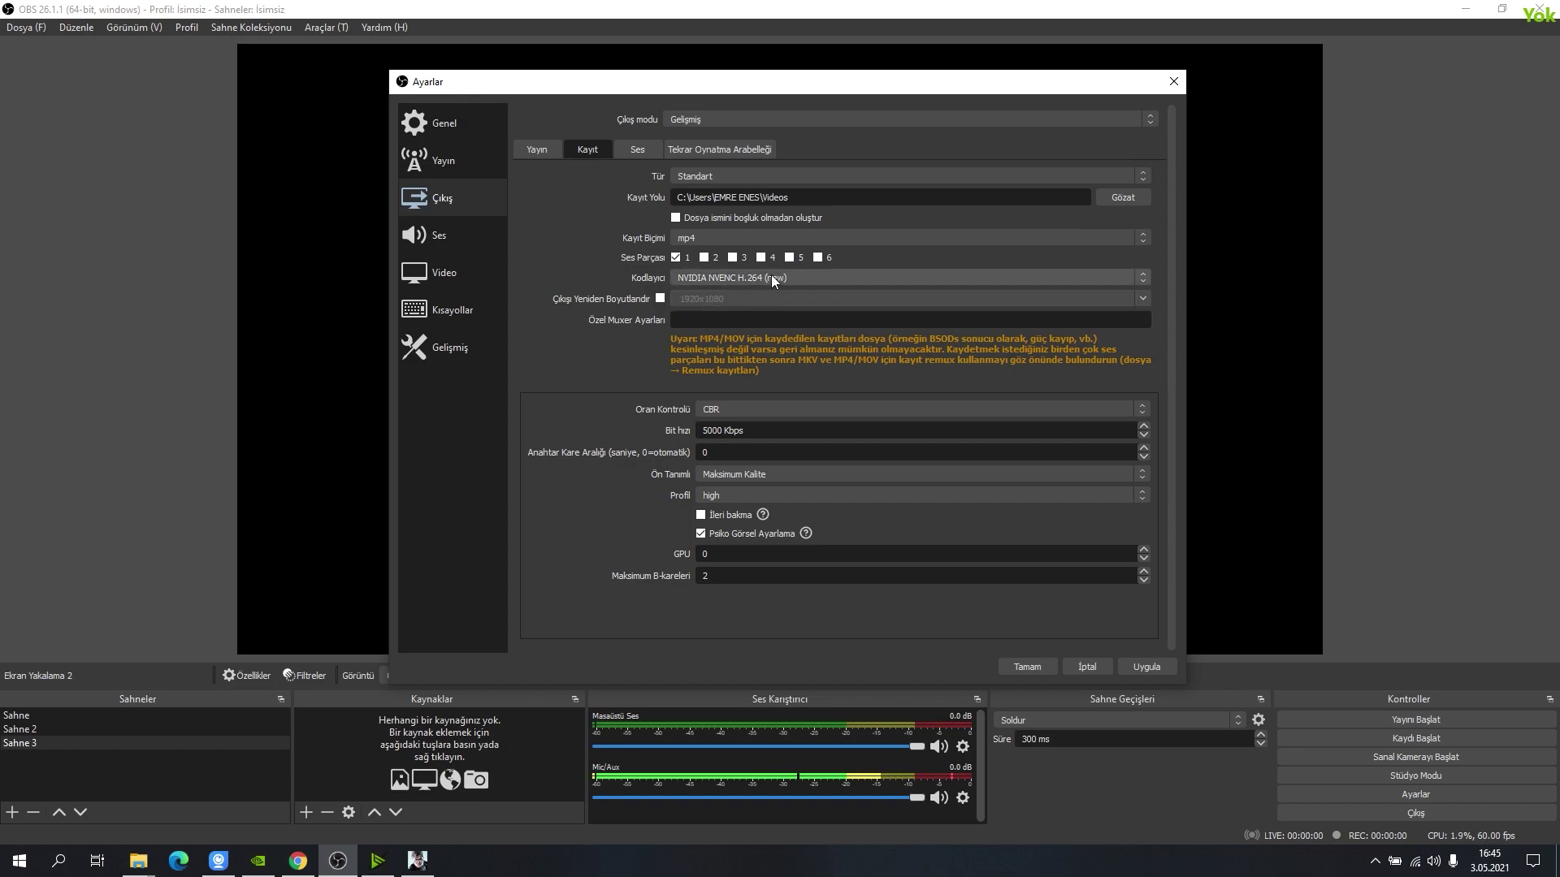
click(771, 279)
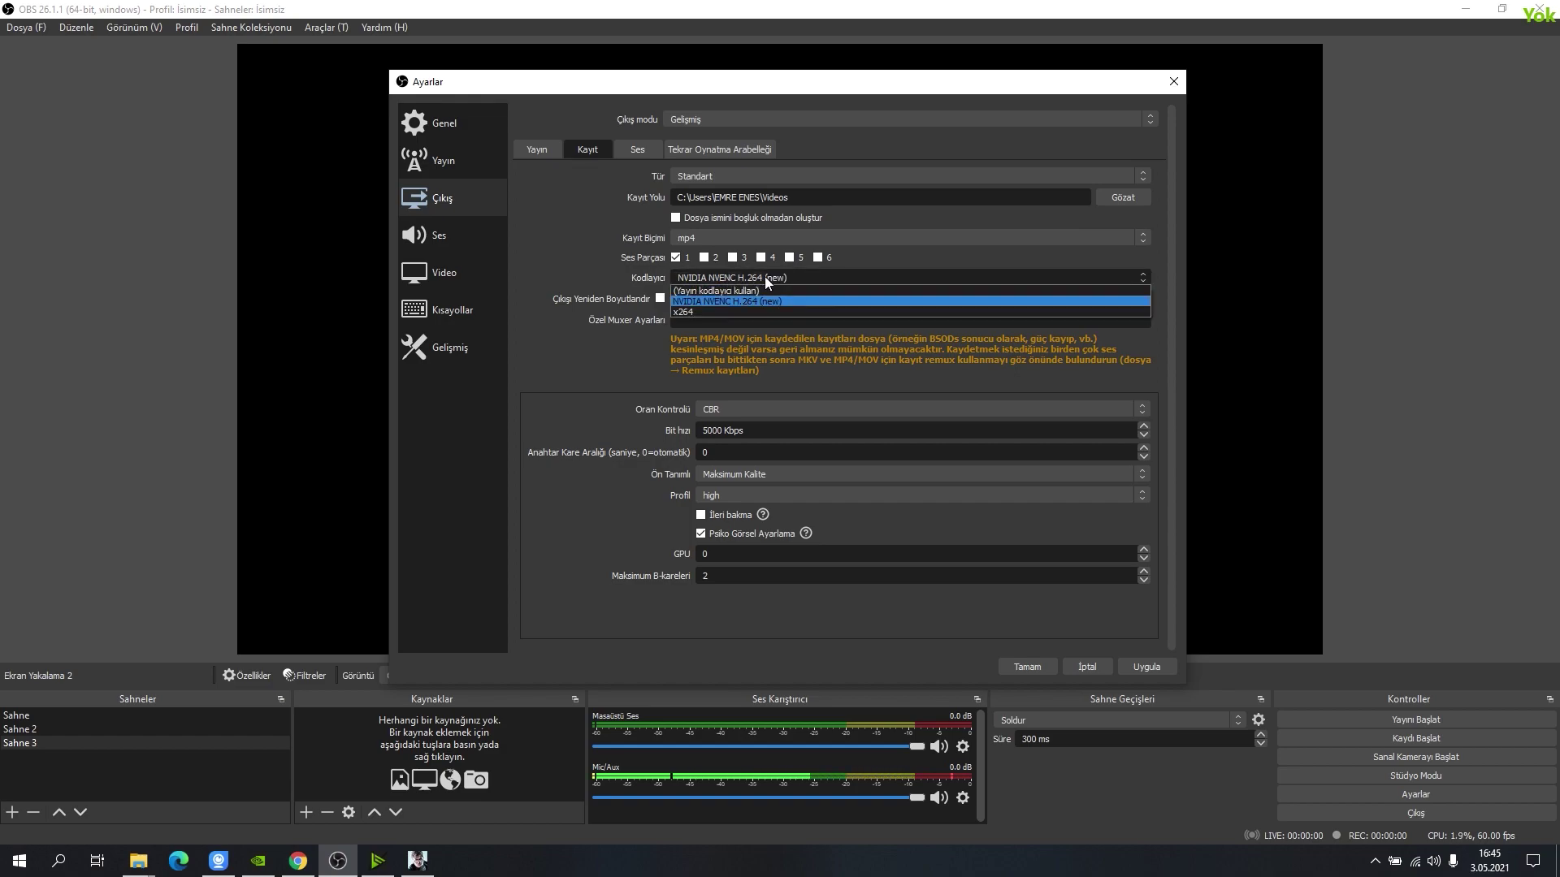
click(714, 313)
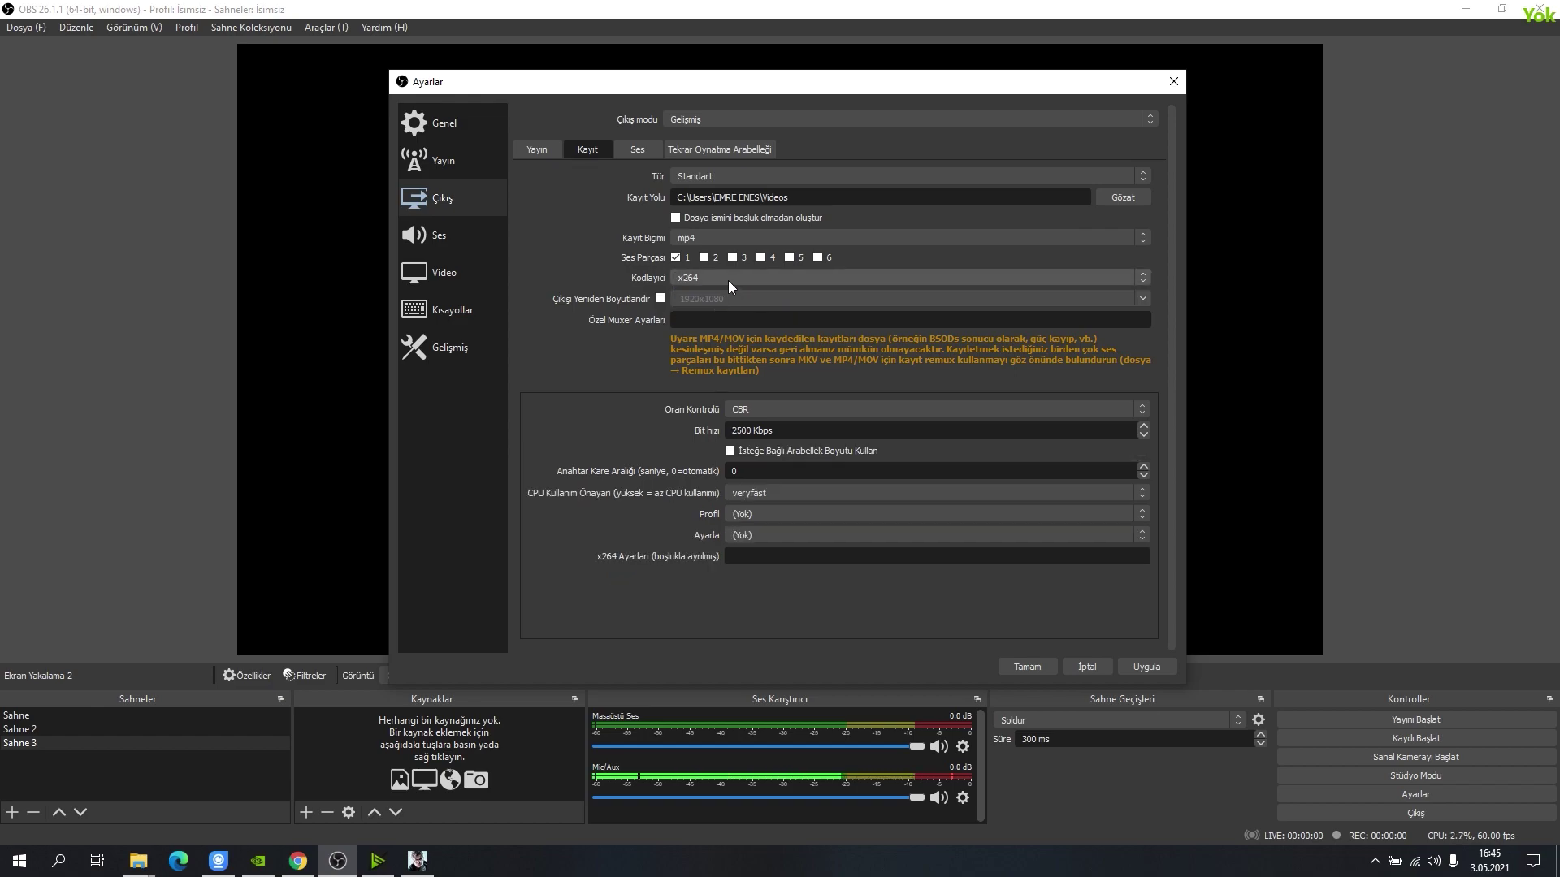
click(734, 277)
click(742, 301)
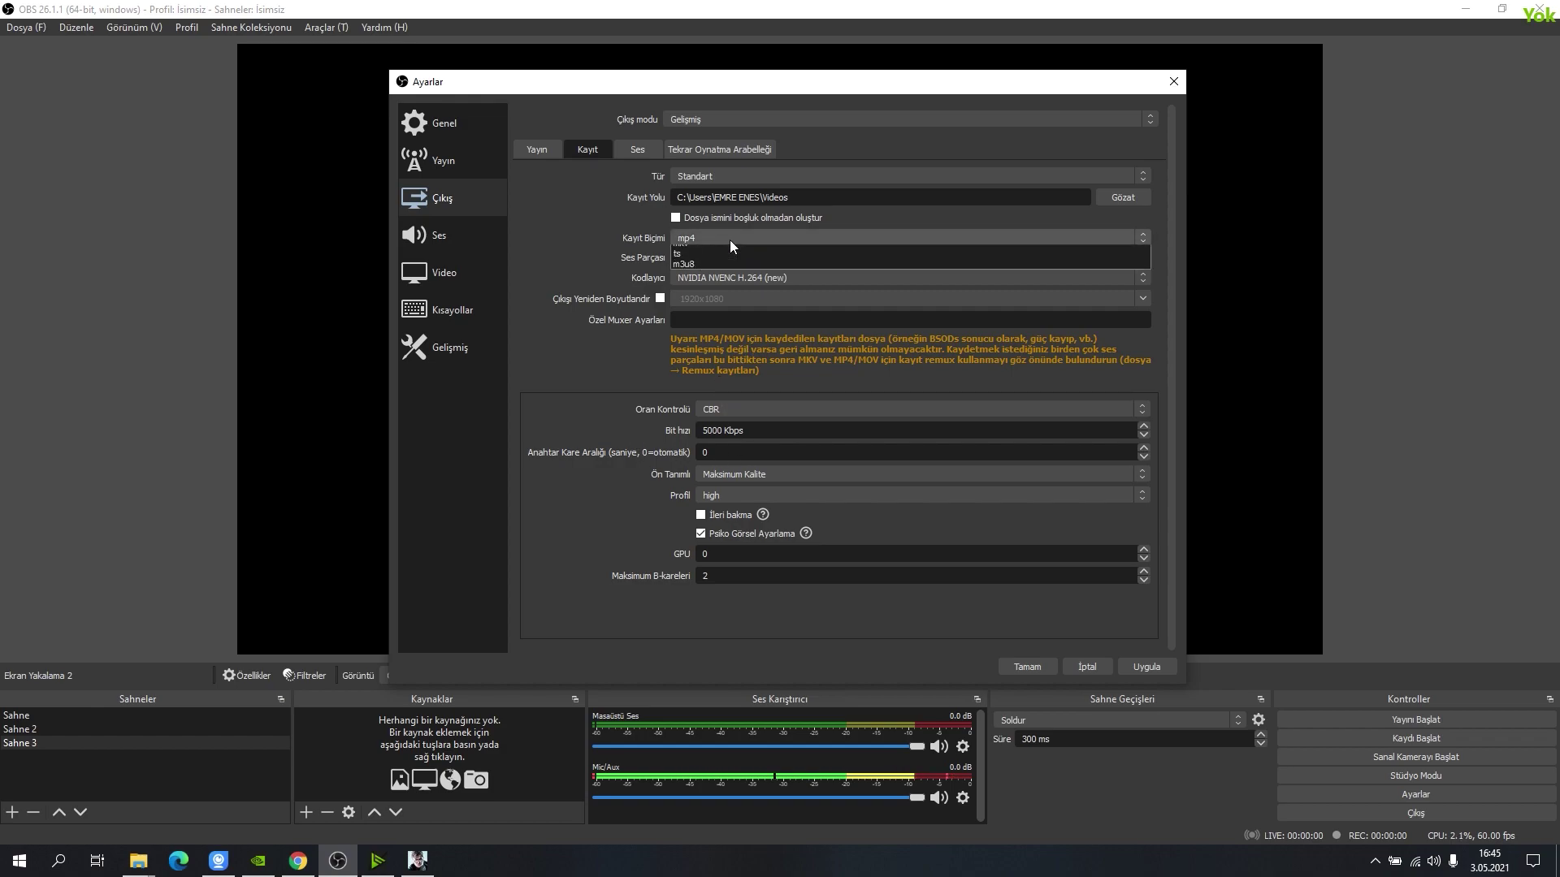
Choose mp4 as the recording format (Kayıt Biçimi) and keep the rate control (Oran Kontrolü) at CBR
click(730, 240)
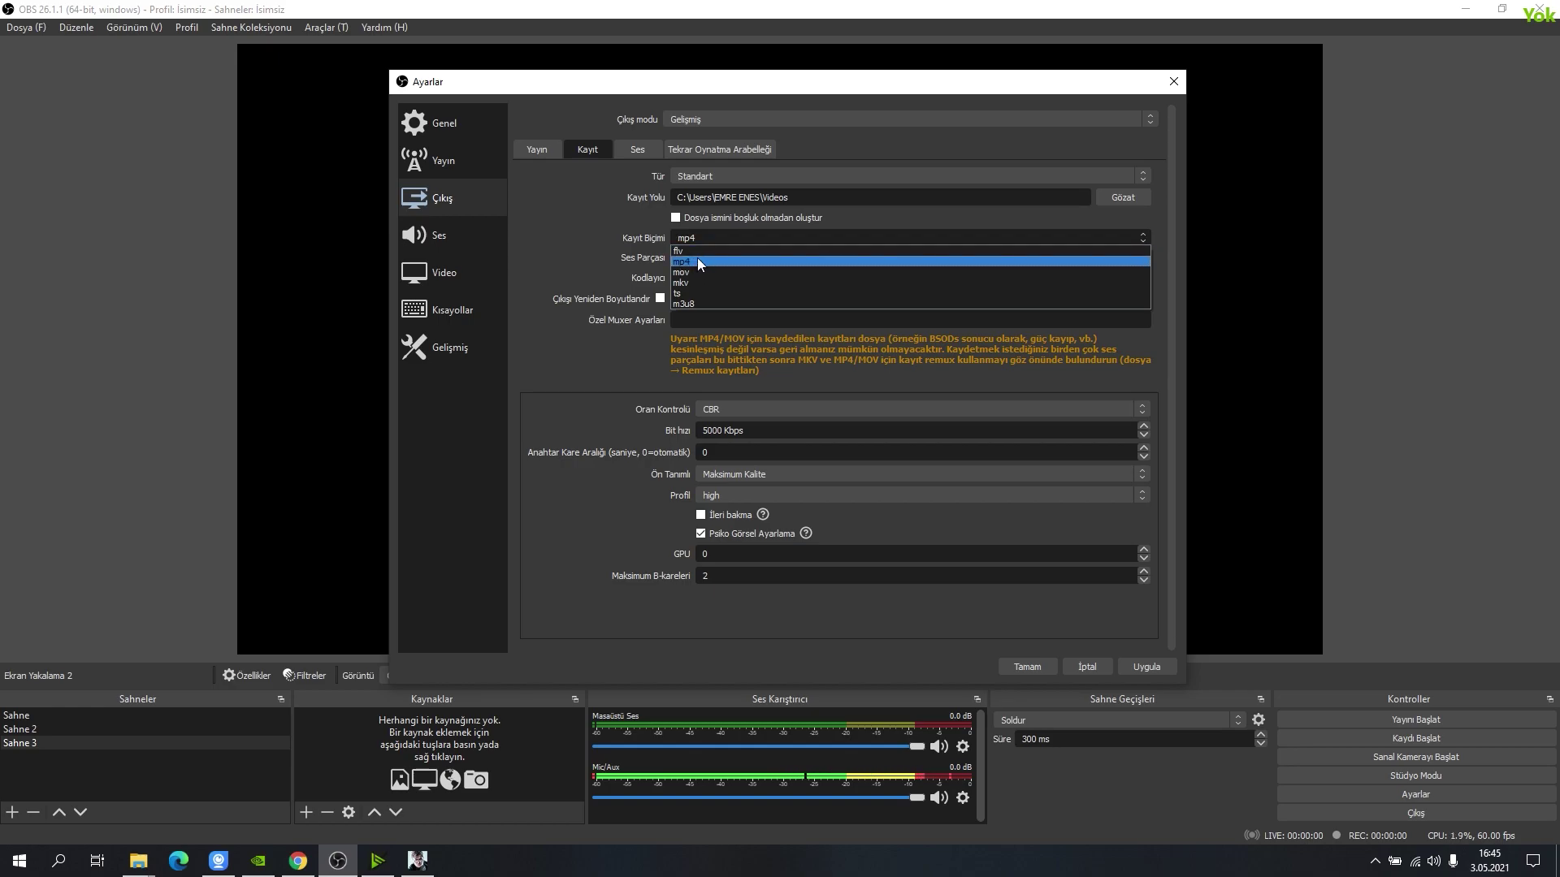
click(712, 261)
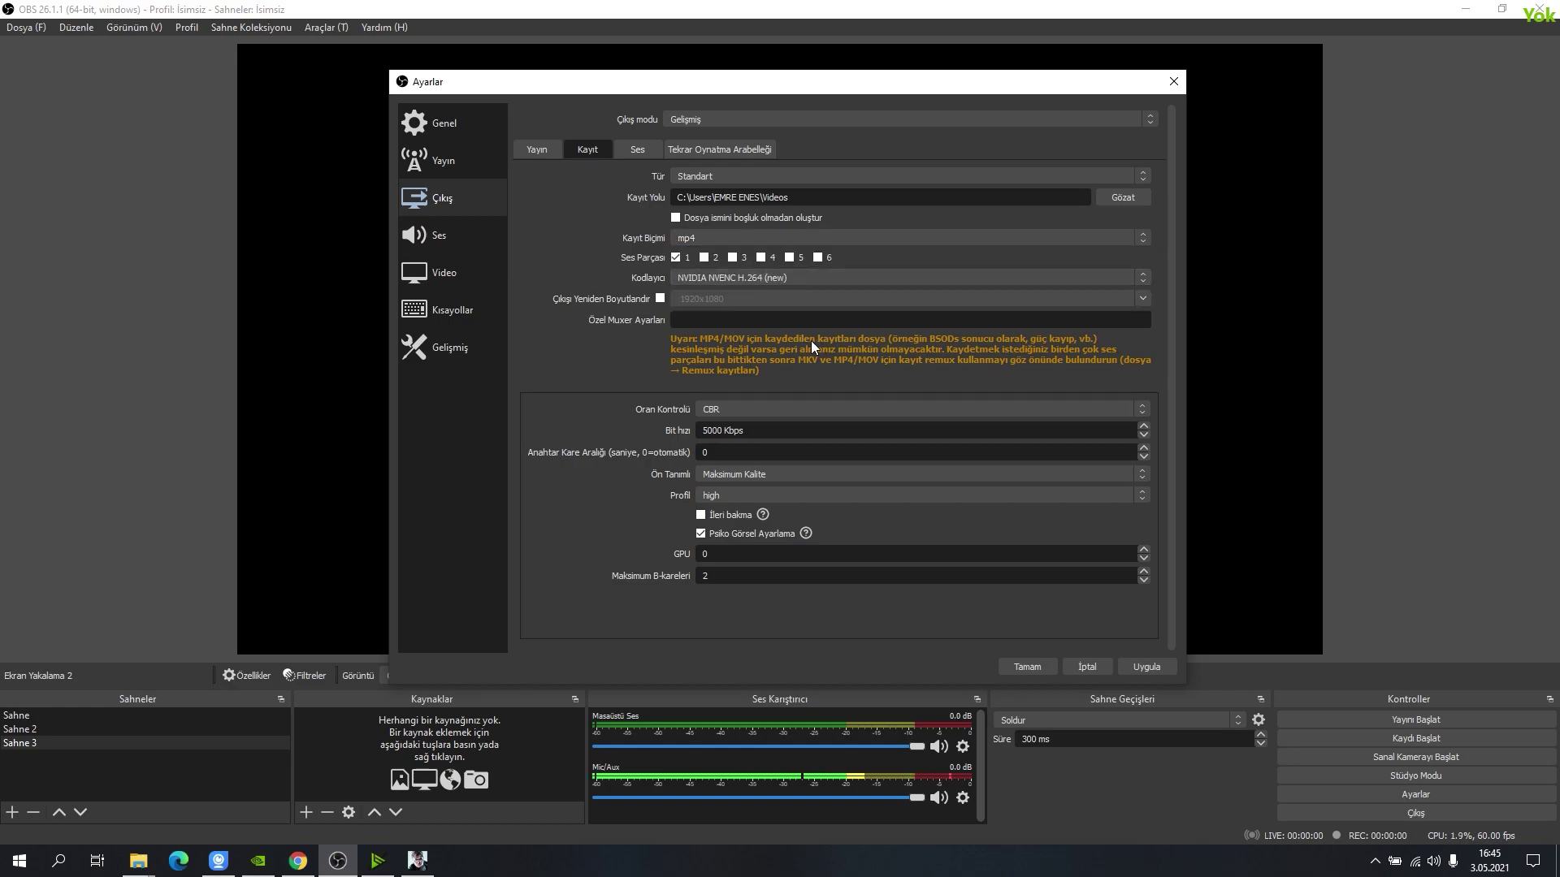
click(753, 409)
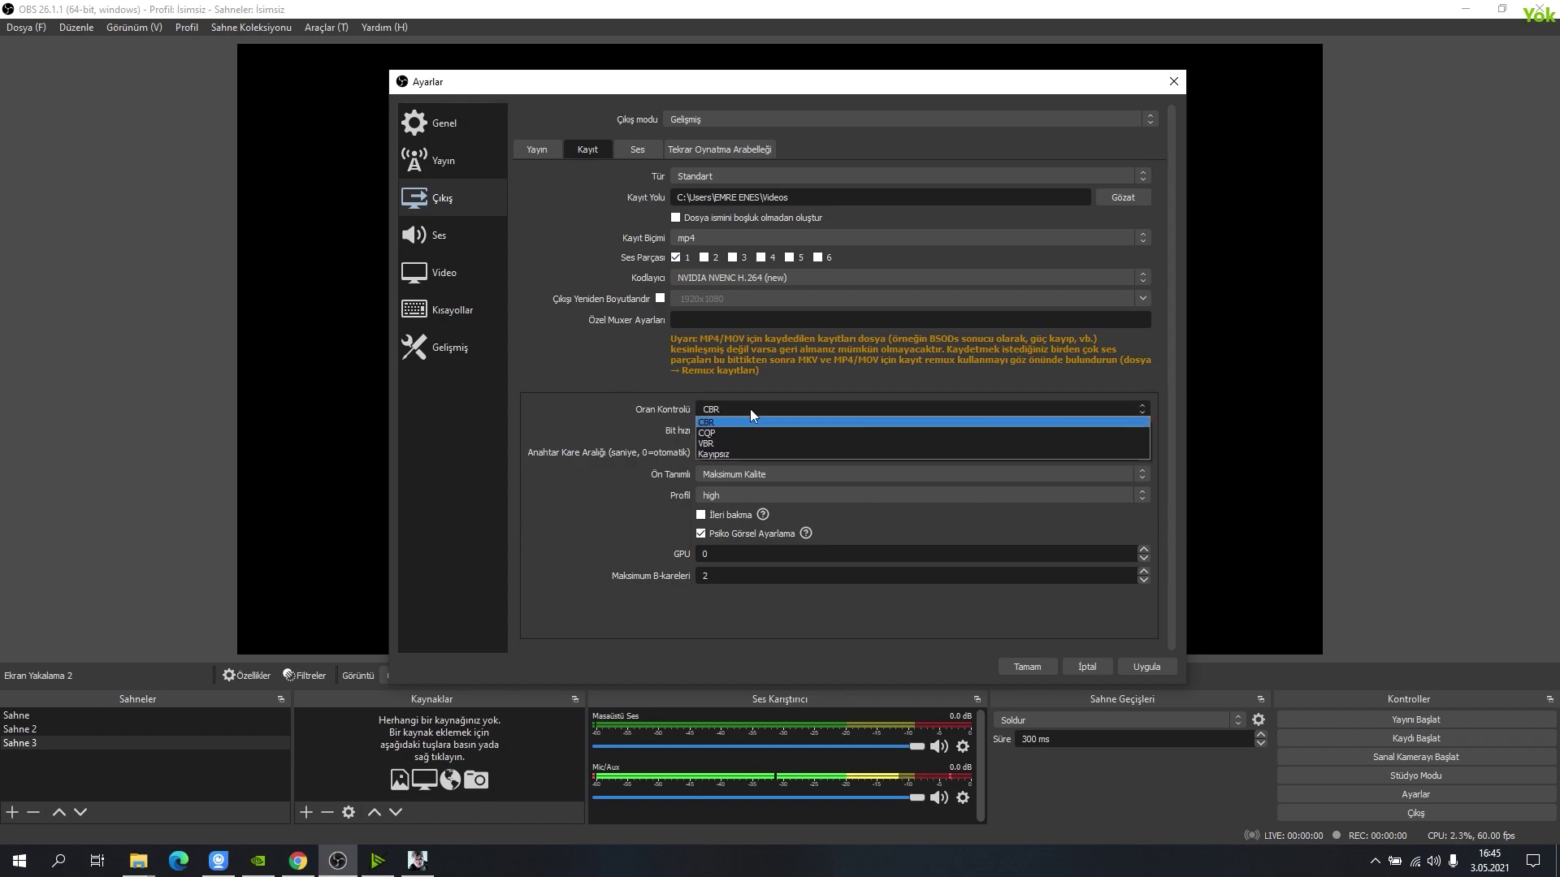
click(752, 408)
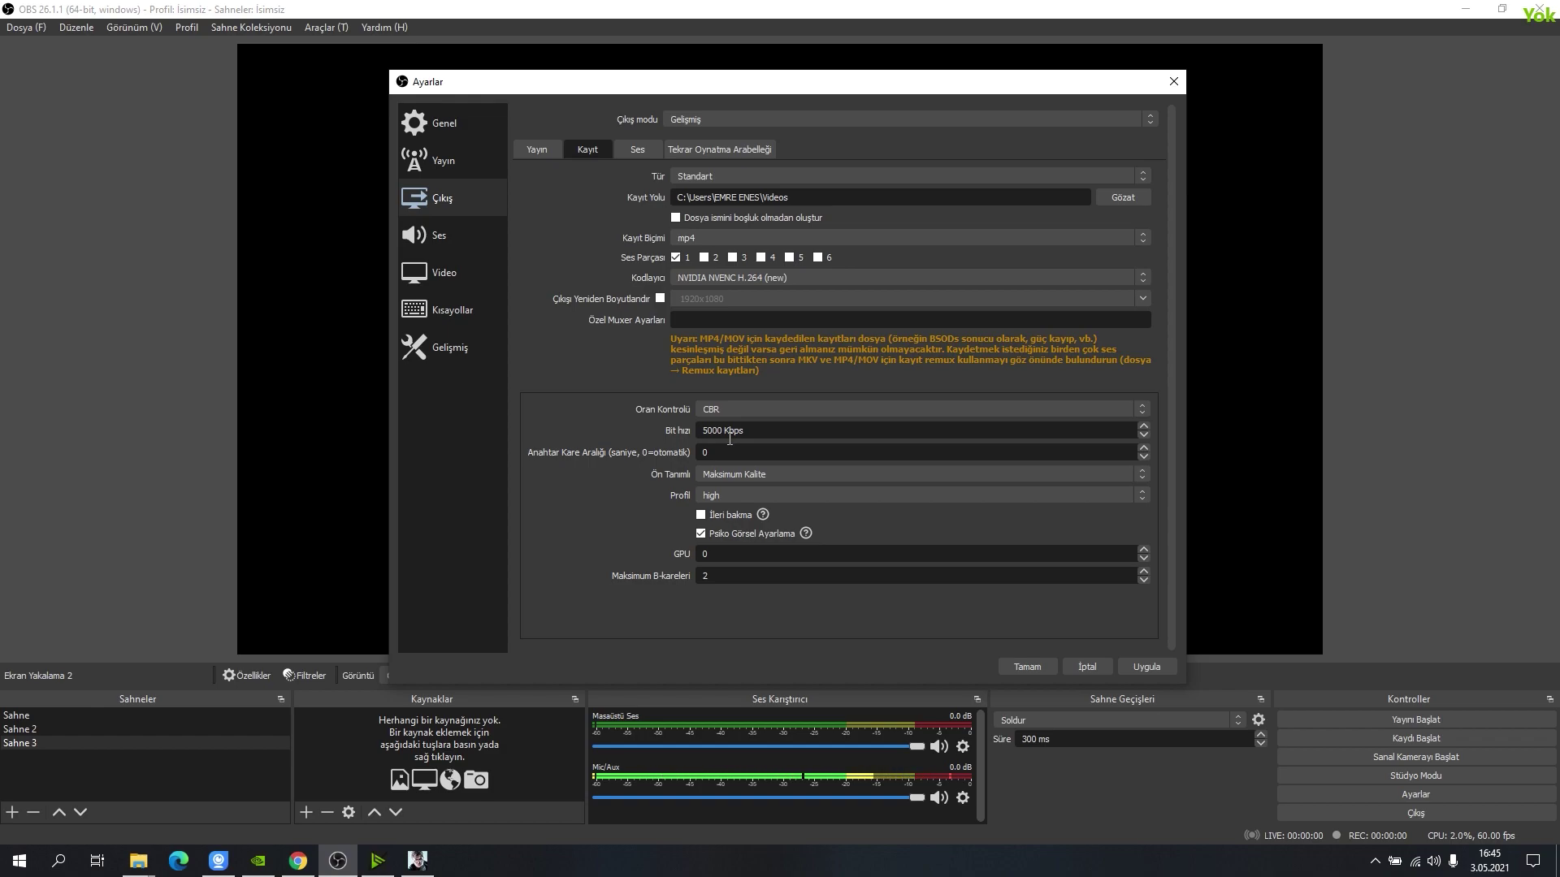
Check the recording bitrate (Bit hızı) without changing it
double_click(729, 439)
click(604, 393)
drag(699, 433, 727, 441)
click(630, 396)
Try the Kalite preset, set the preset (Ön Tanımlı) back to Maksimum Kalite and save the settings
click(738, 474)
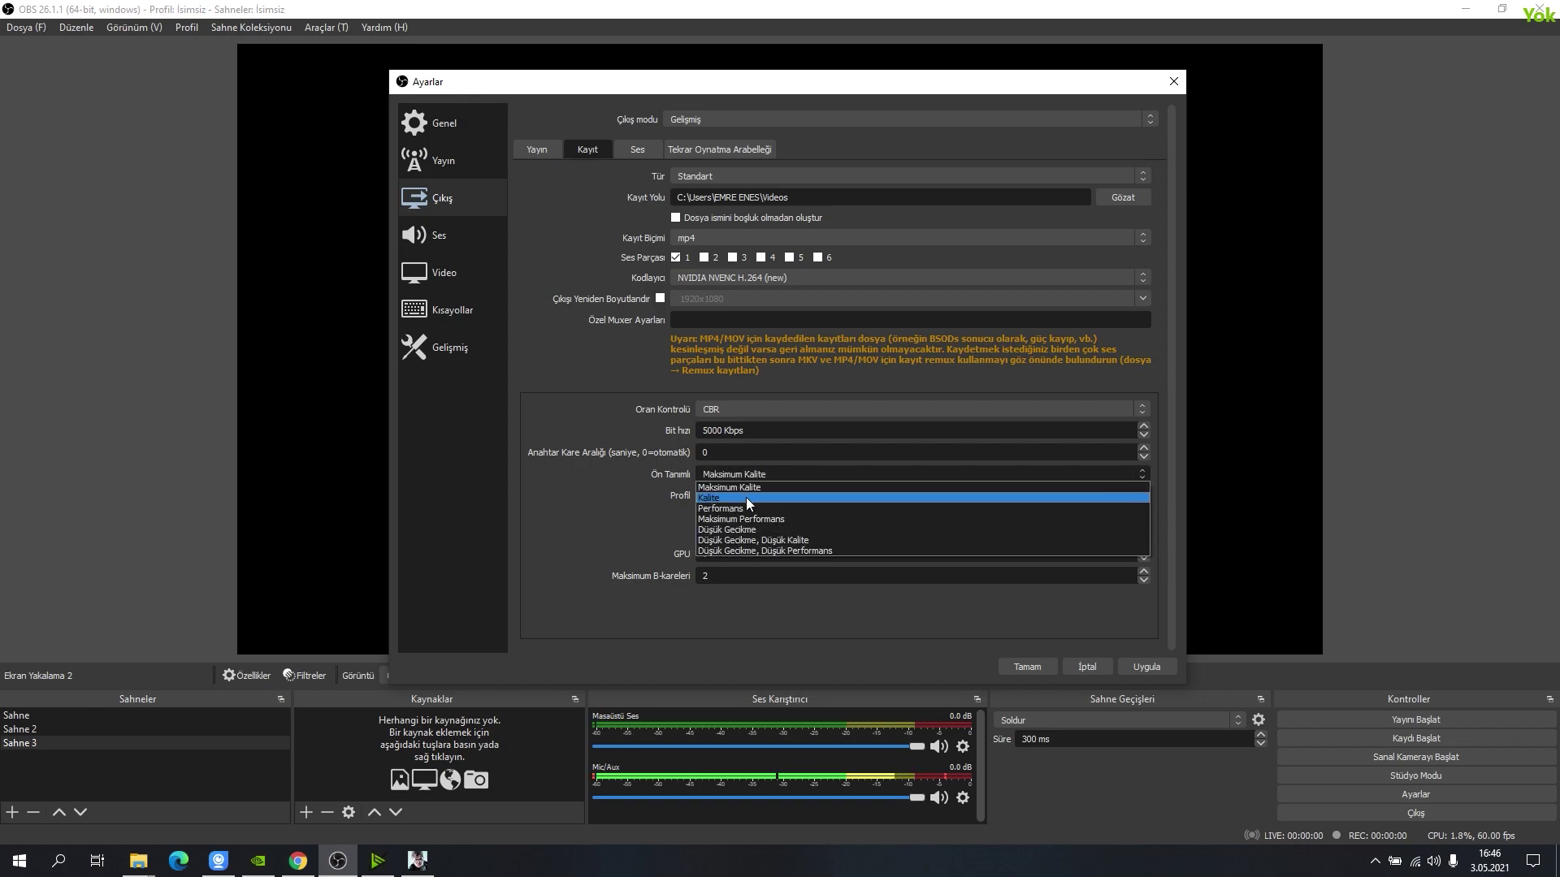
click(746, 497)
click(746, 471)
click(746, 488)
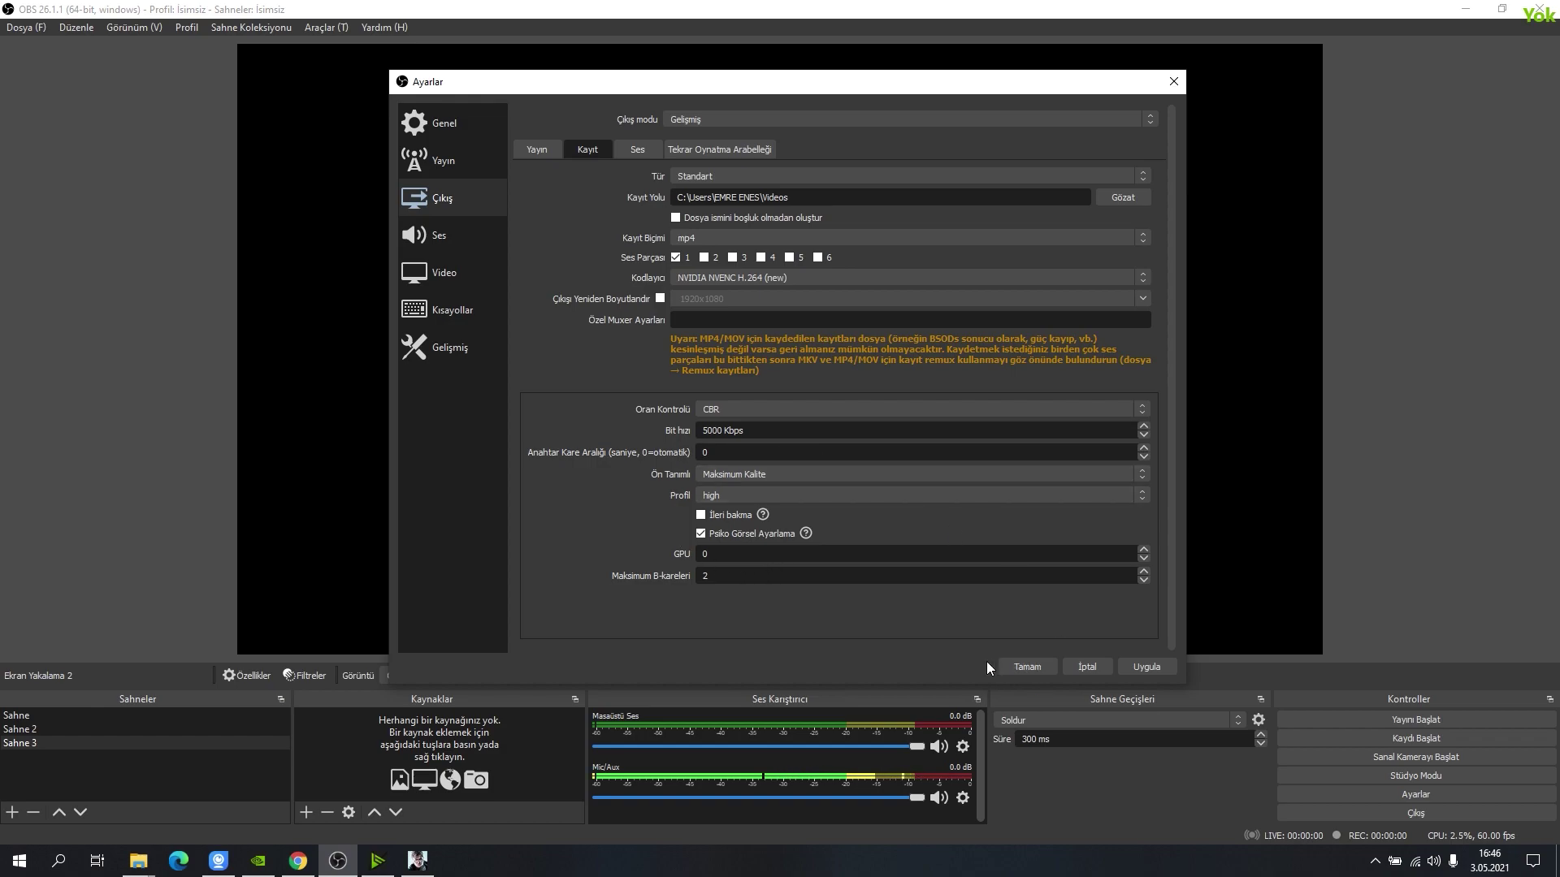
click(1025, 666)
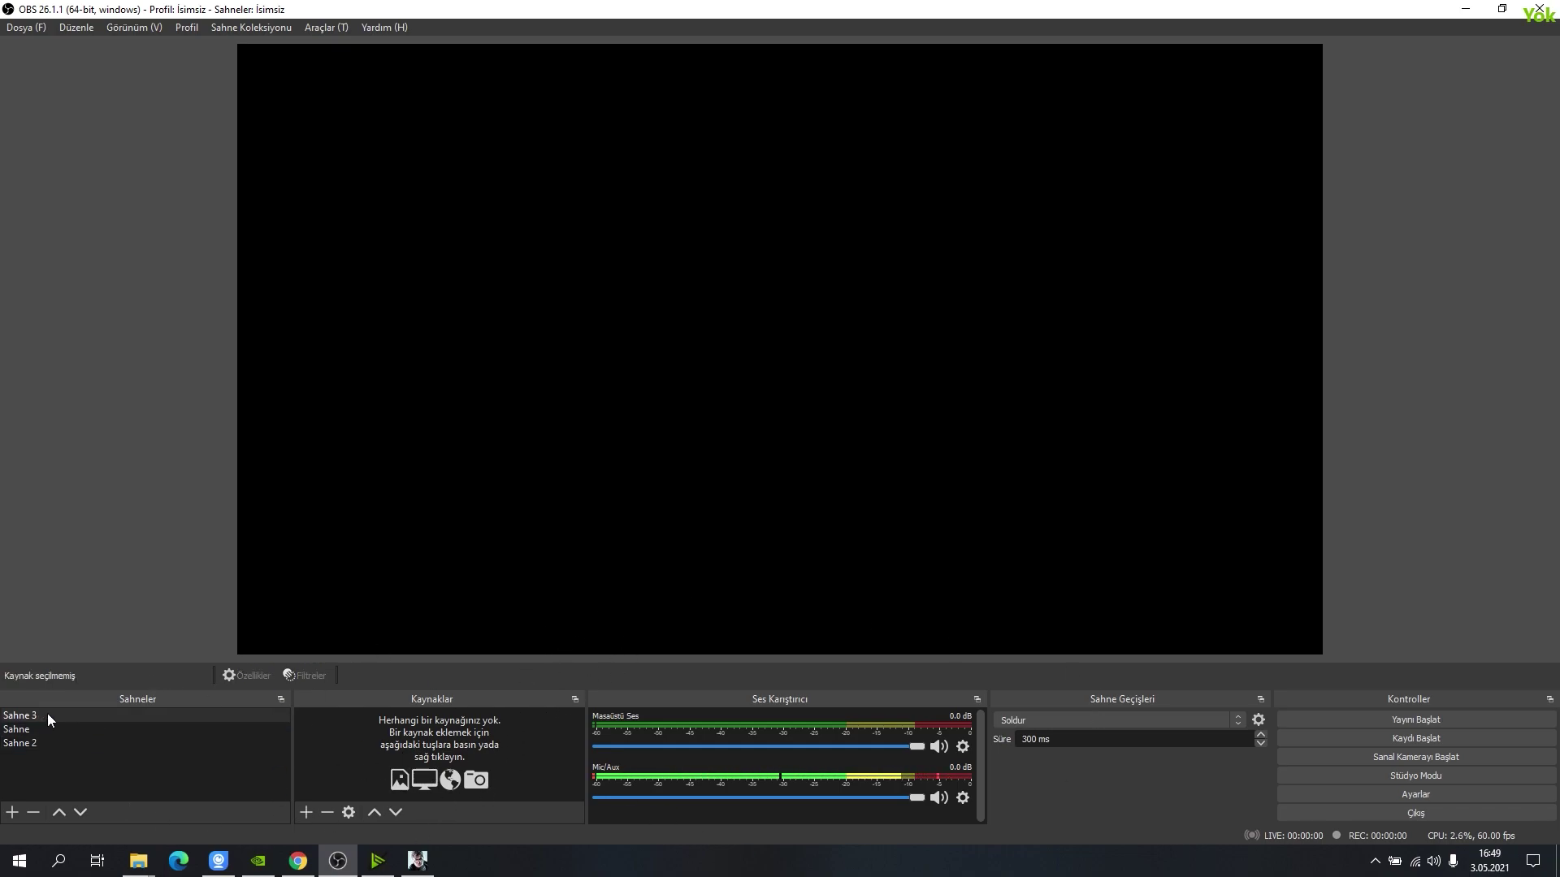
Add a new game capture source (Oyun Yakalama) to the scene Sahne 3, accepting the suggested name
right_click(394, 723)
mouse_move(427, 738)
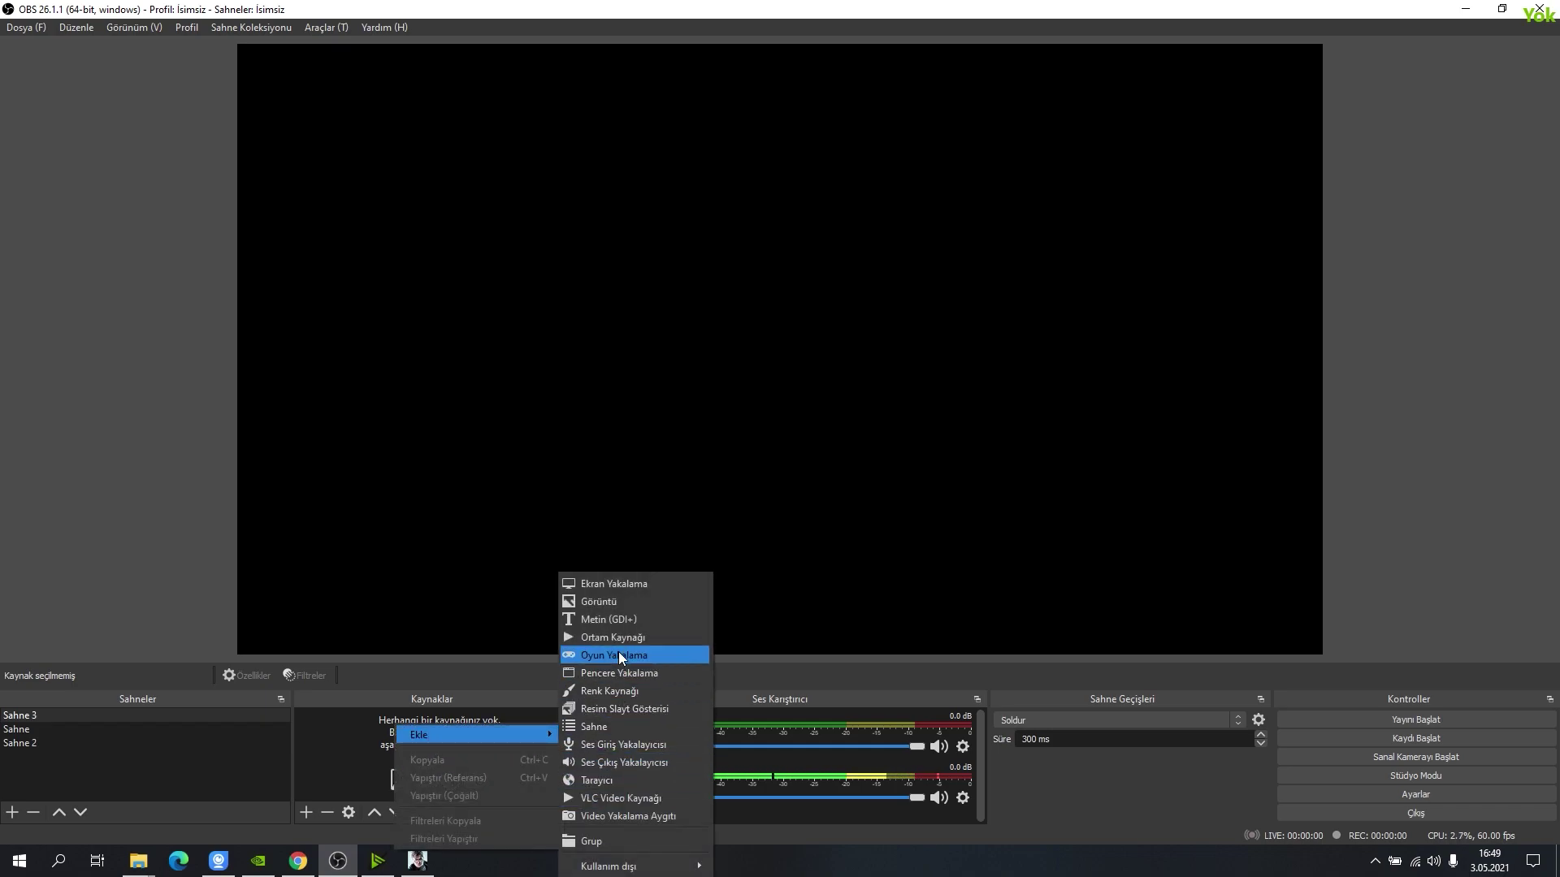
click(642, 657)
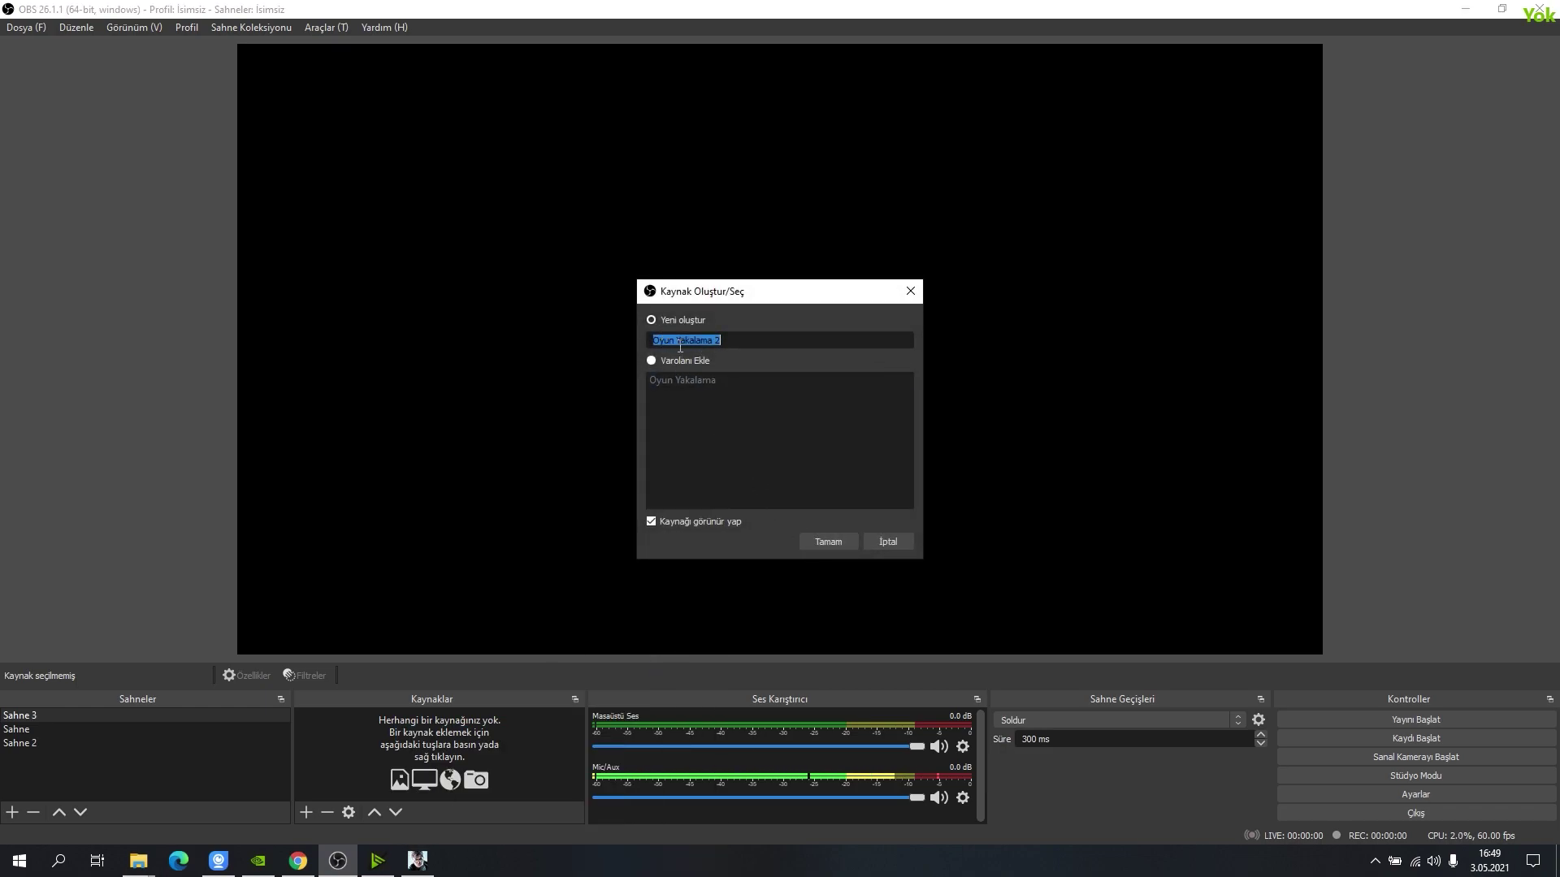
click(845, 543)
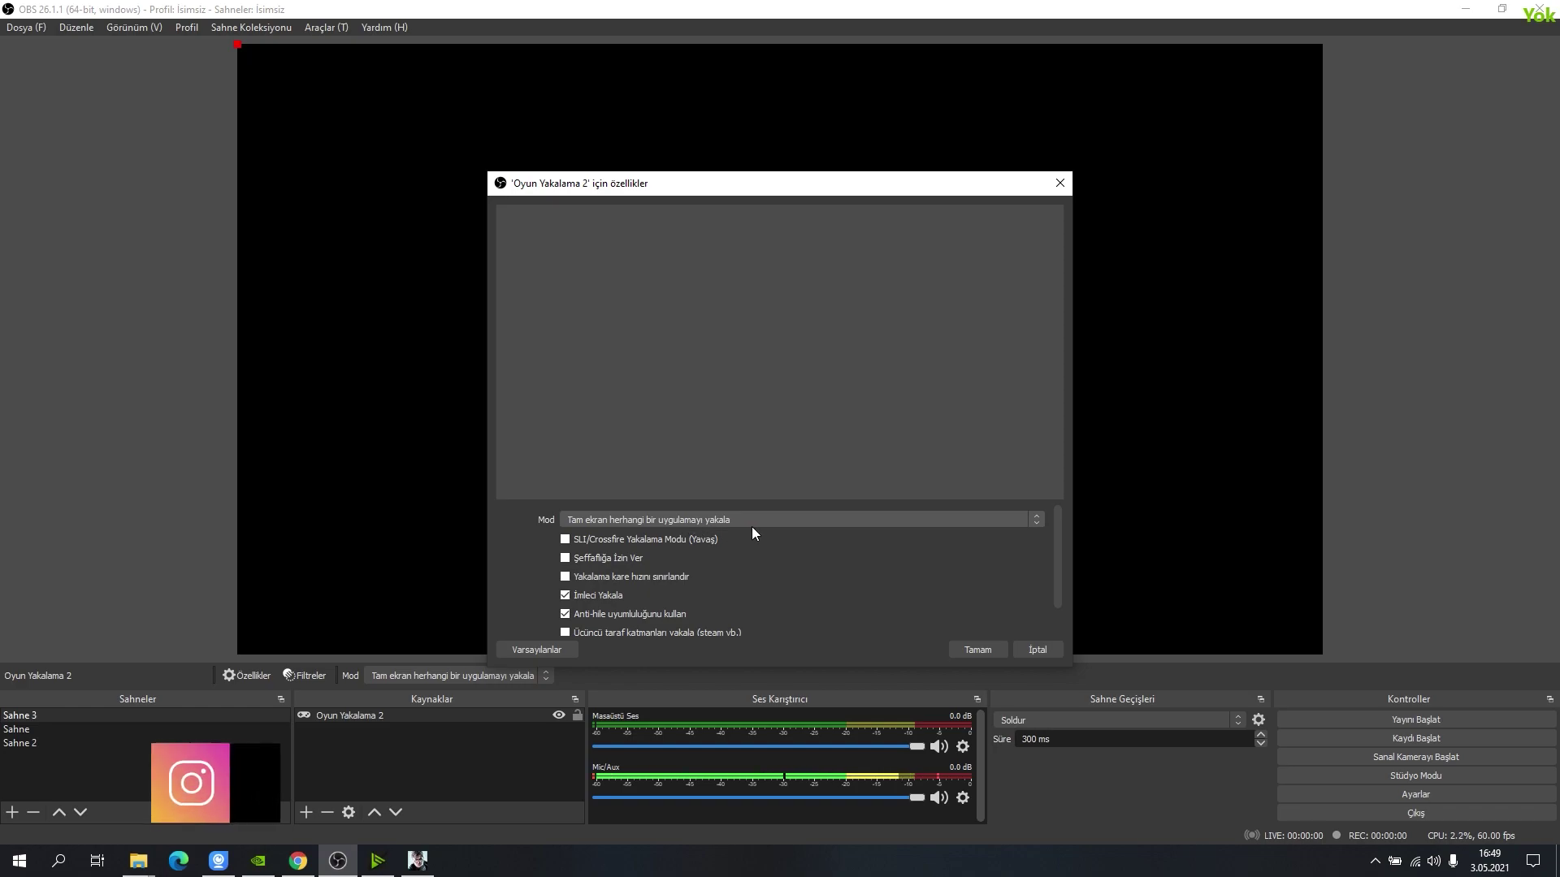
Set the game capture mode to Belirli bir pencereyi yakala and capture the window [hp7.exe]: Harry Potter and the Deathly Hallows - Part 1
click(749, 520)
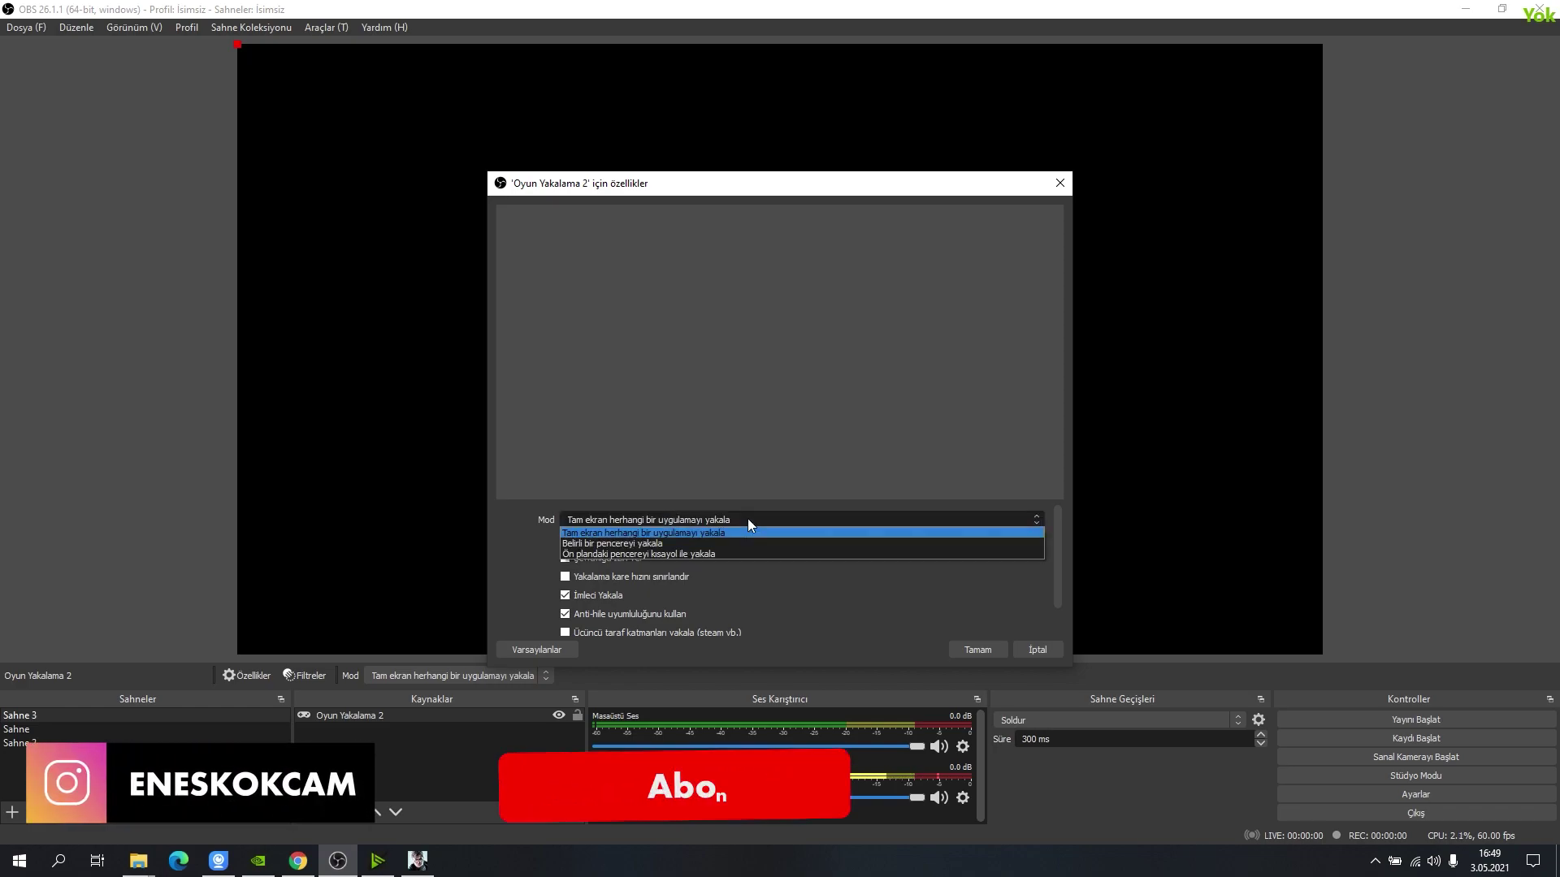
click(723, 539)
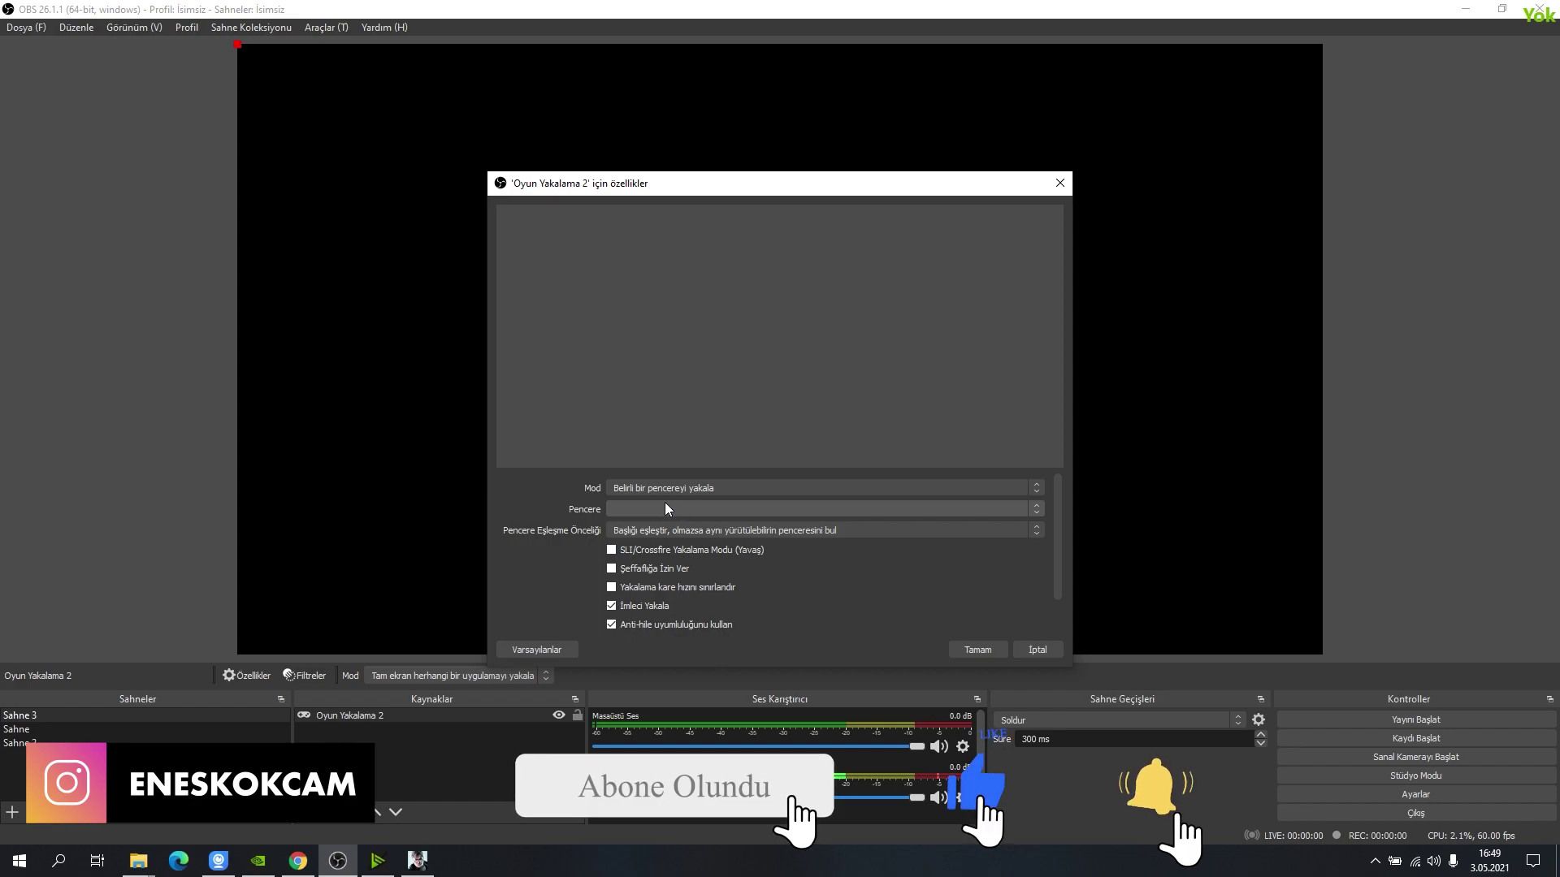
click(659, 507)
click(673, 529)
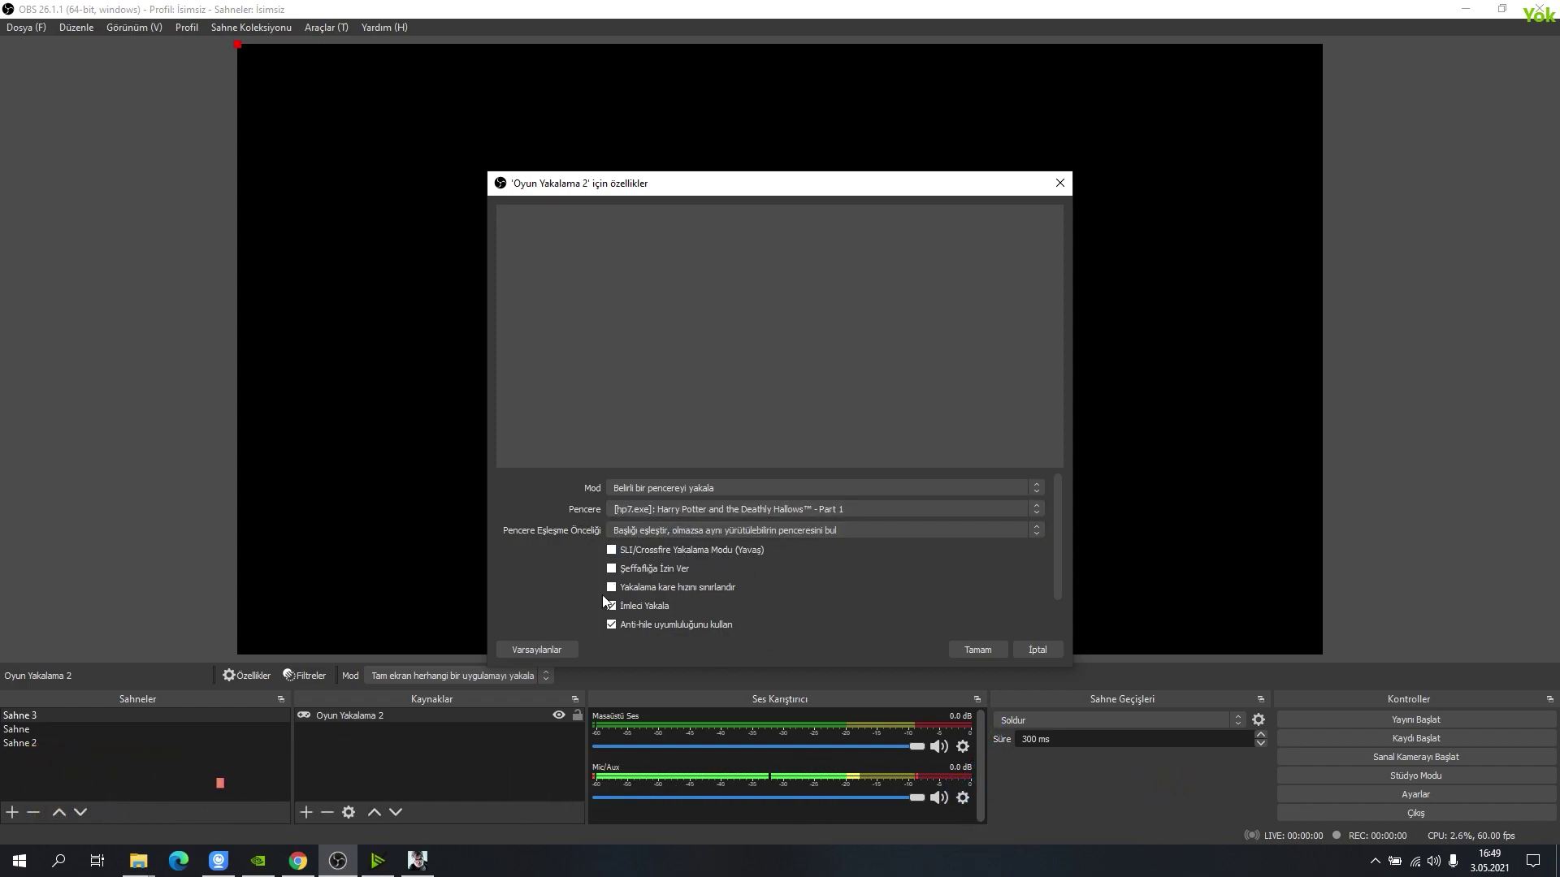
click(973, 648)
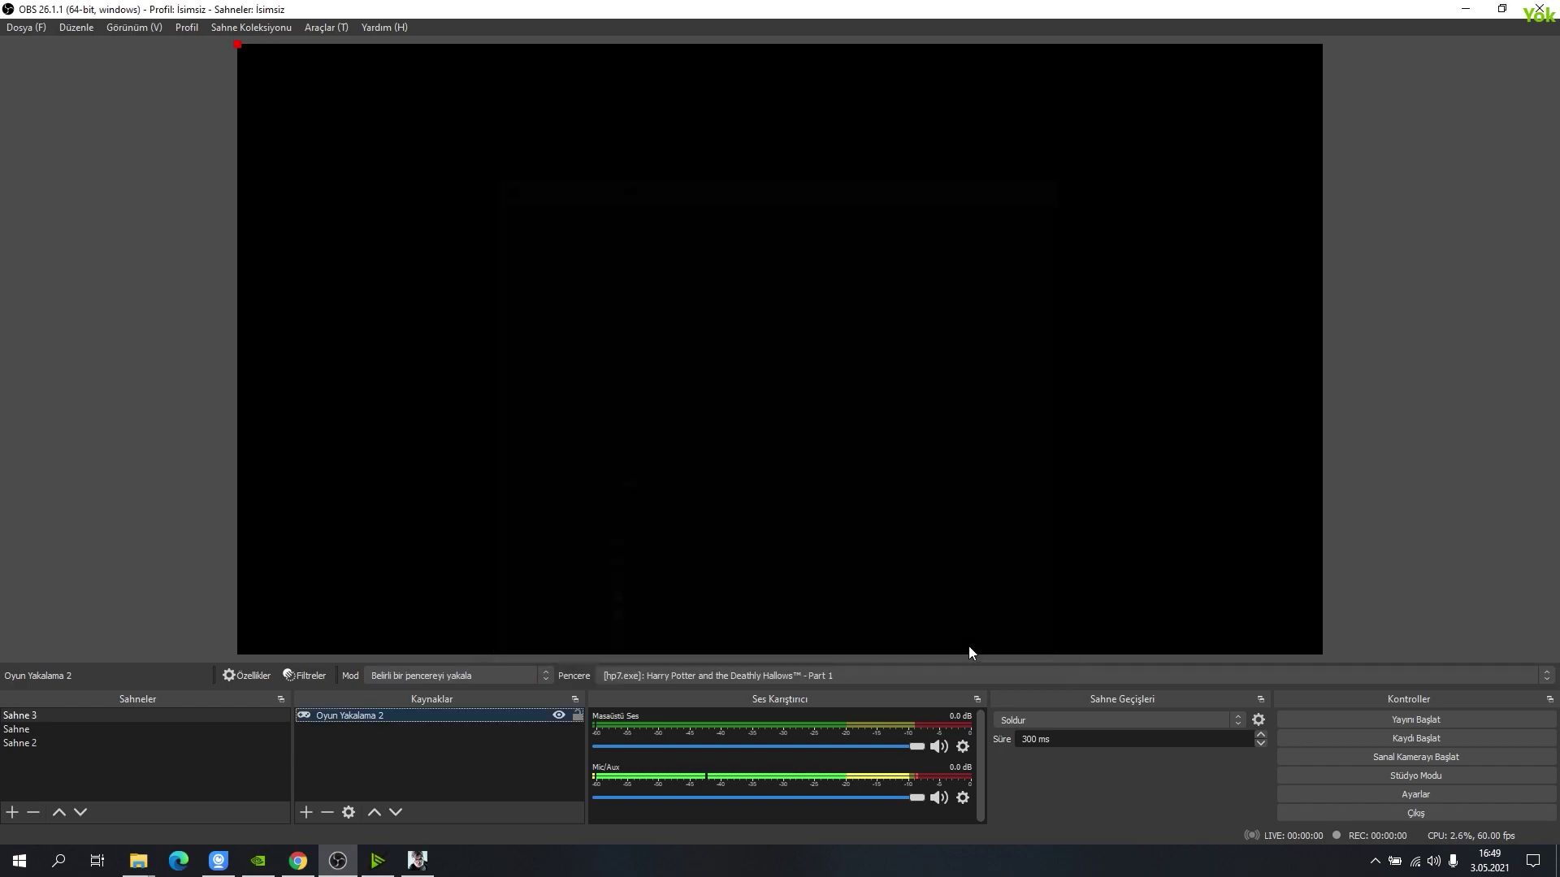
click(446, 762)
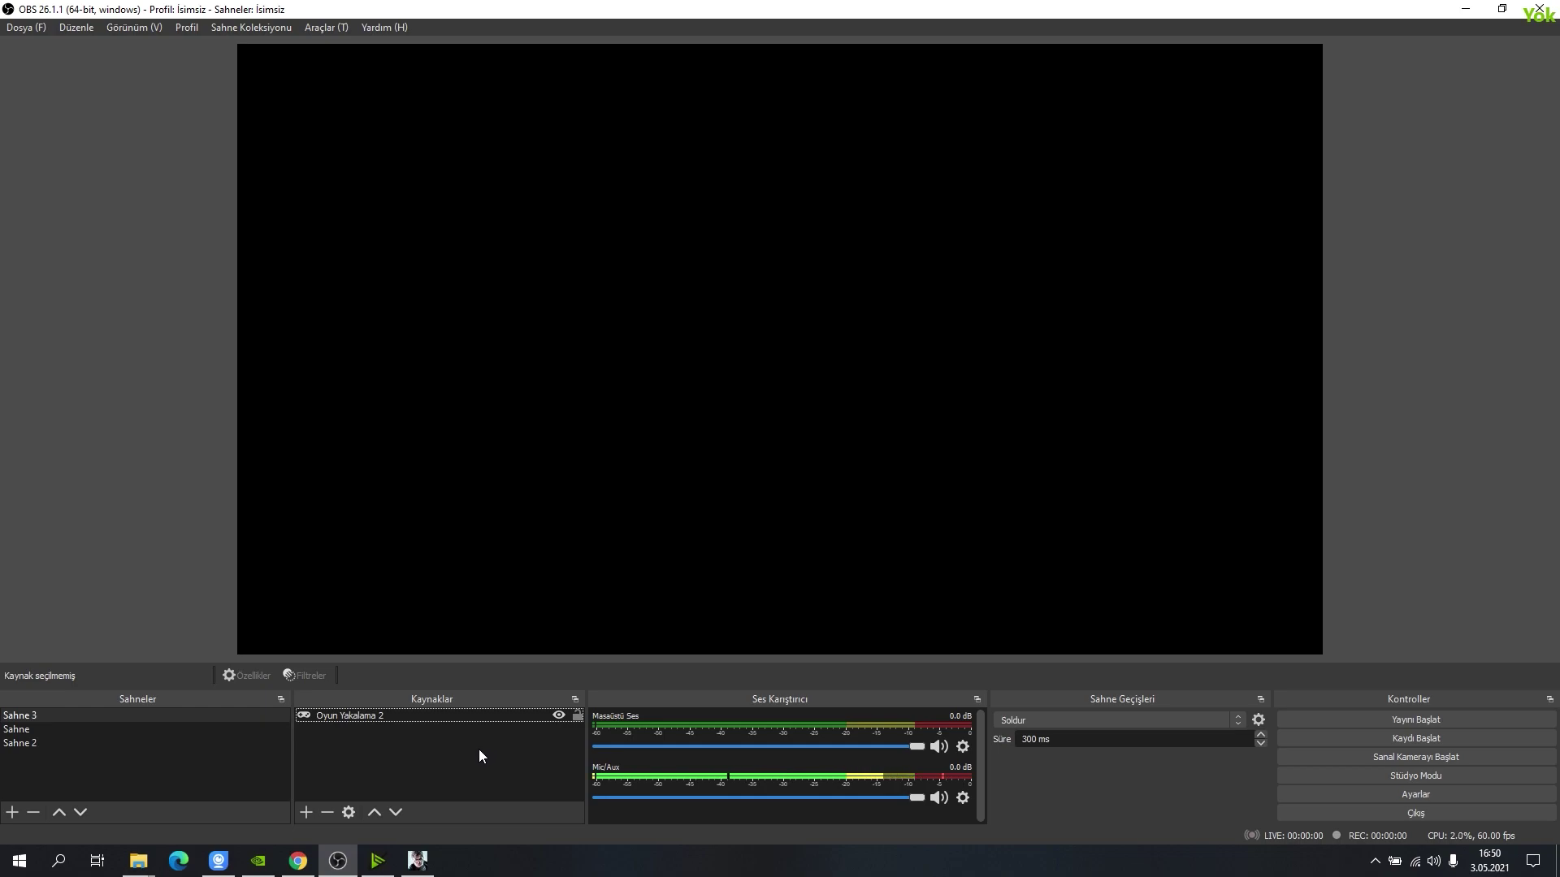
click(376, 718)
click(414, 761)
Add a video capture device source (Video Yakalama Aygıtı) and set its device to Camera (NVIDIA Broadcast)
right_click(387, 767)
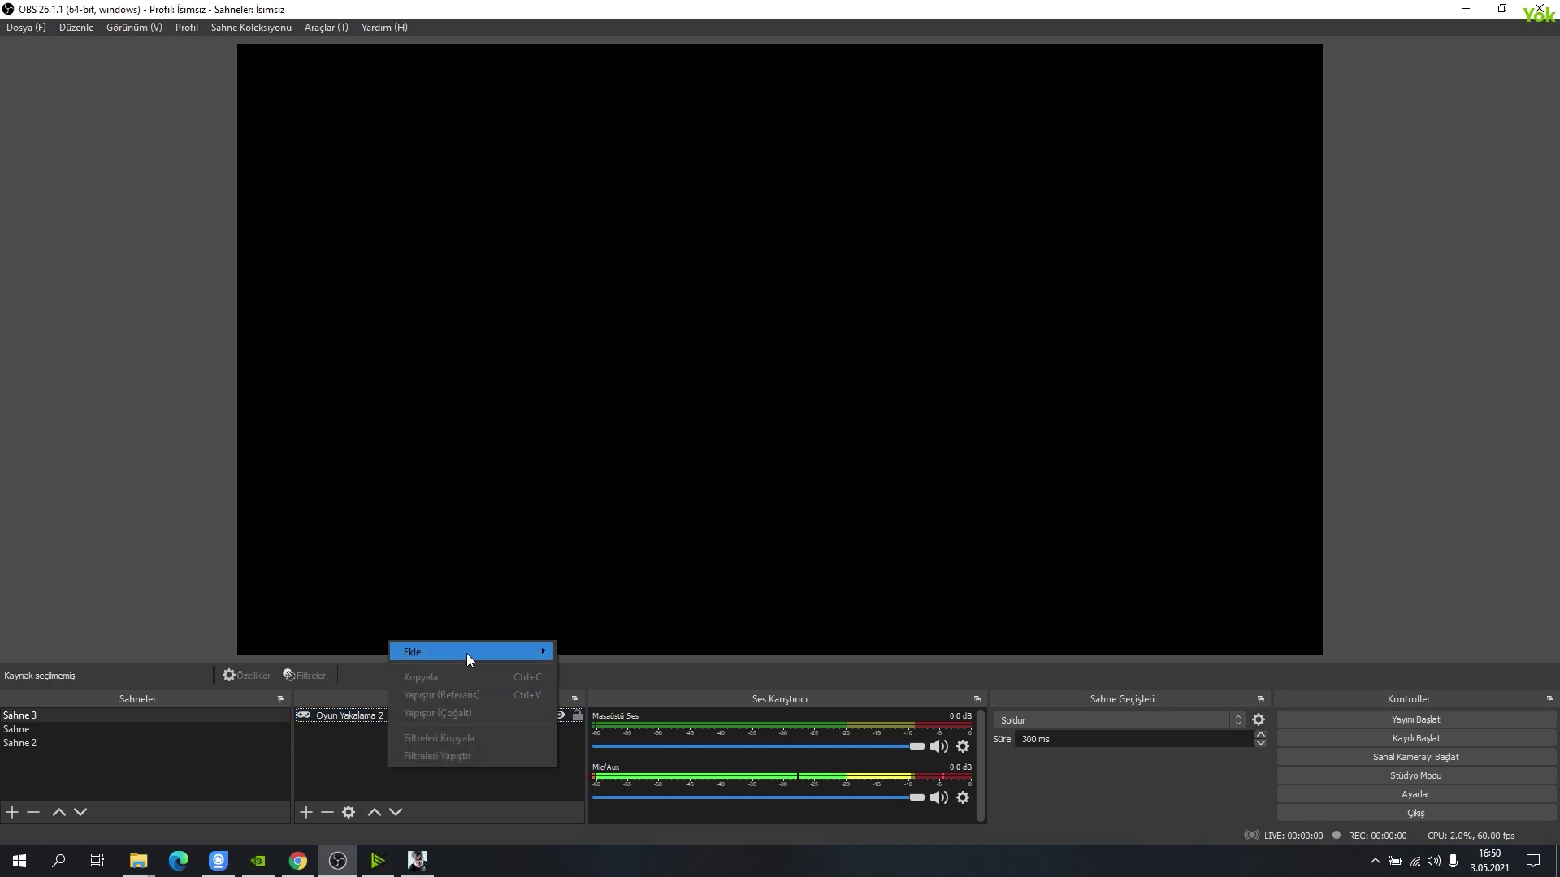
mouse_move(505, 653)
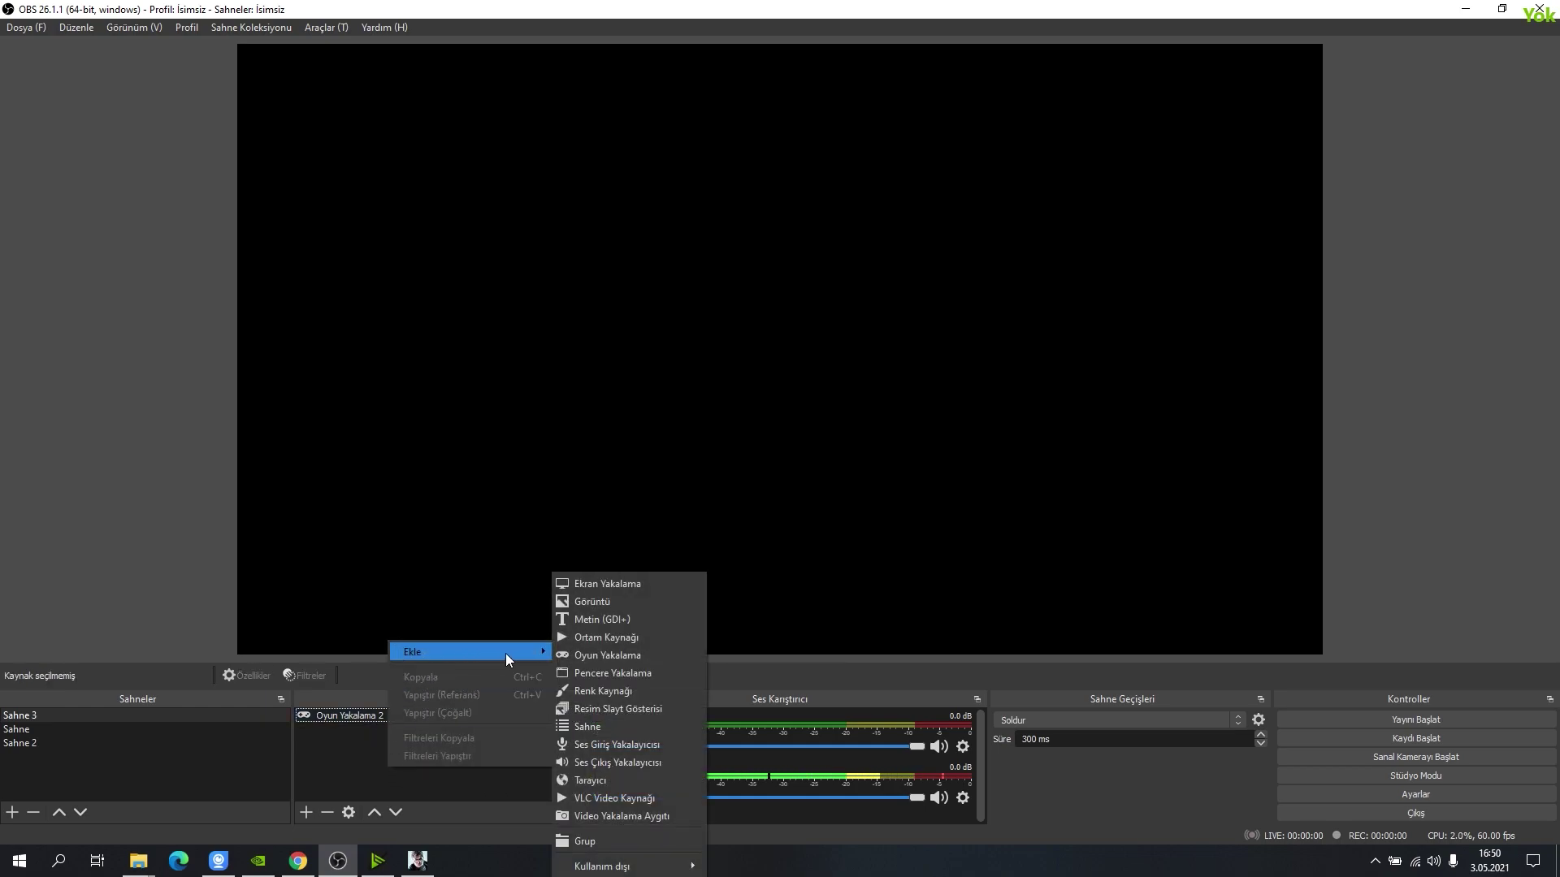
click(626, 816)
click(835, 545)
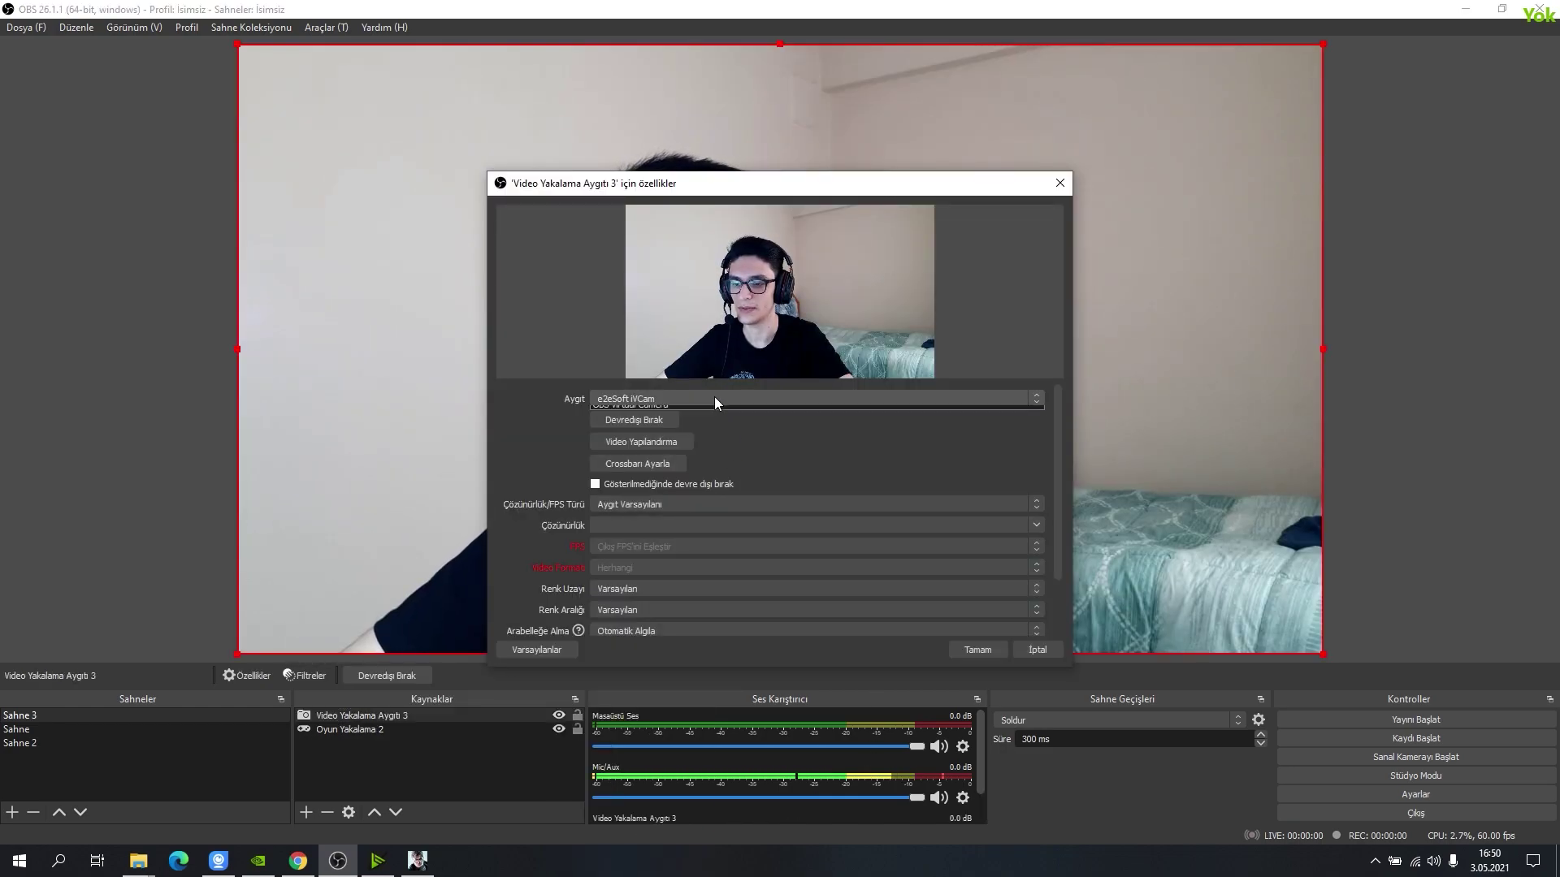
click(714, 397)
click(697, 434)
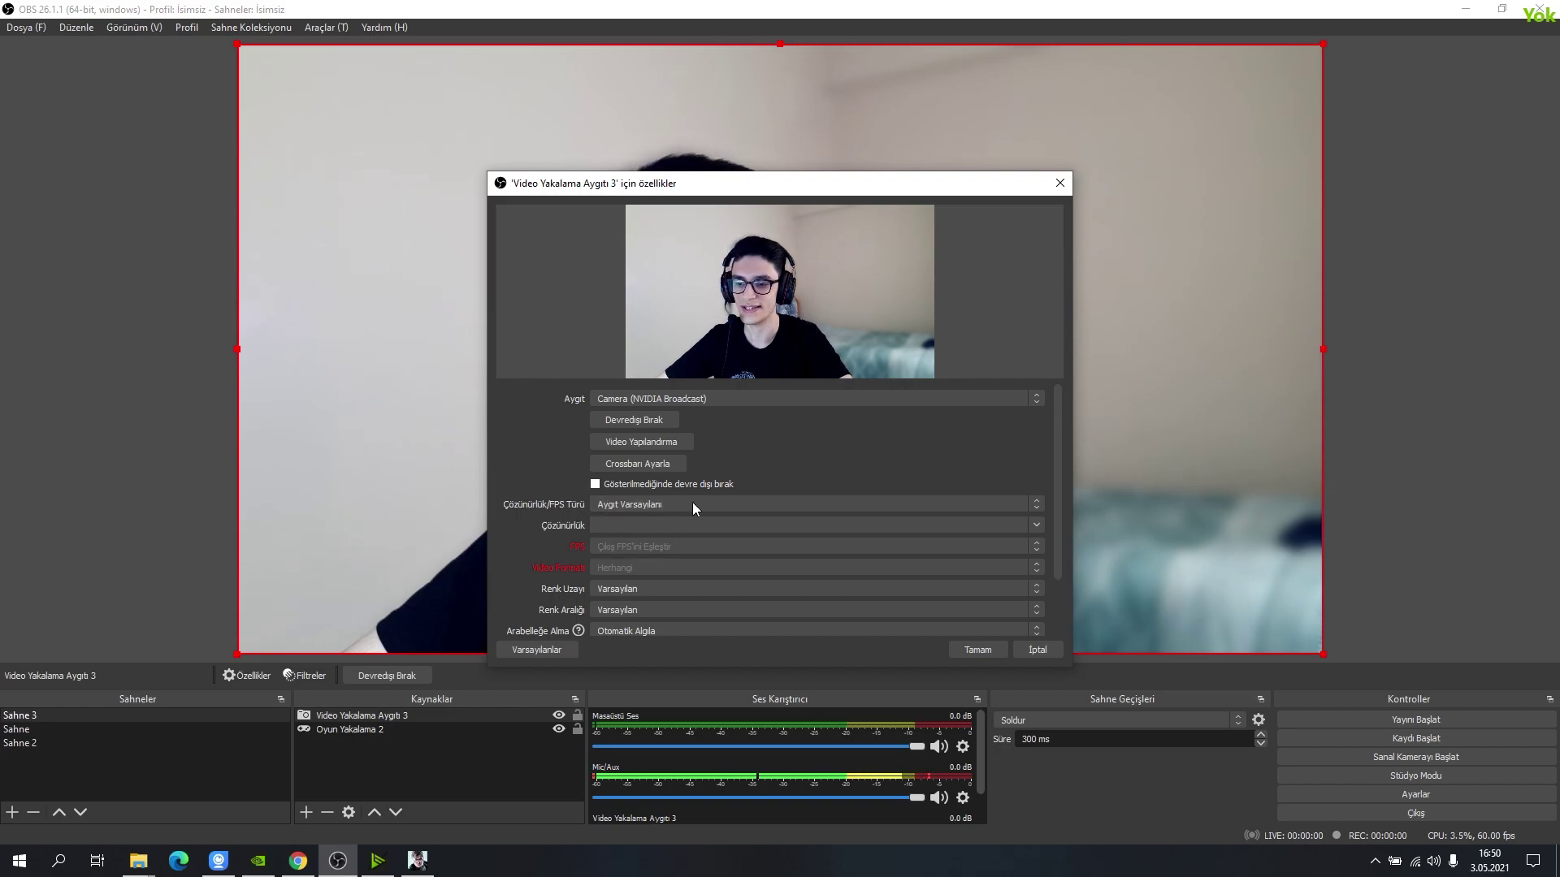
click(988, 647)
Scale down the webcam image and crop both its sides so that it sits in the lower-right corner of the canvas
drag(243, 52, 966, 462)
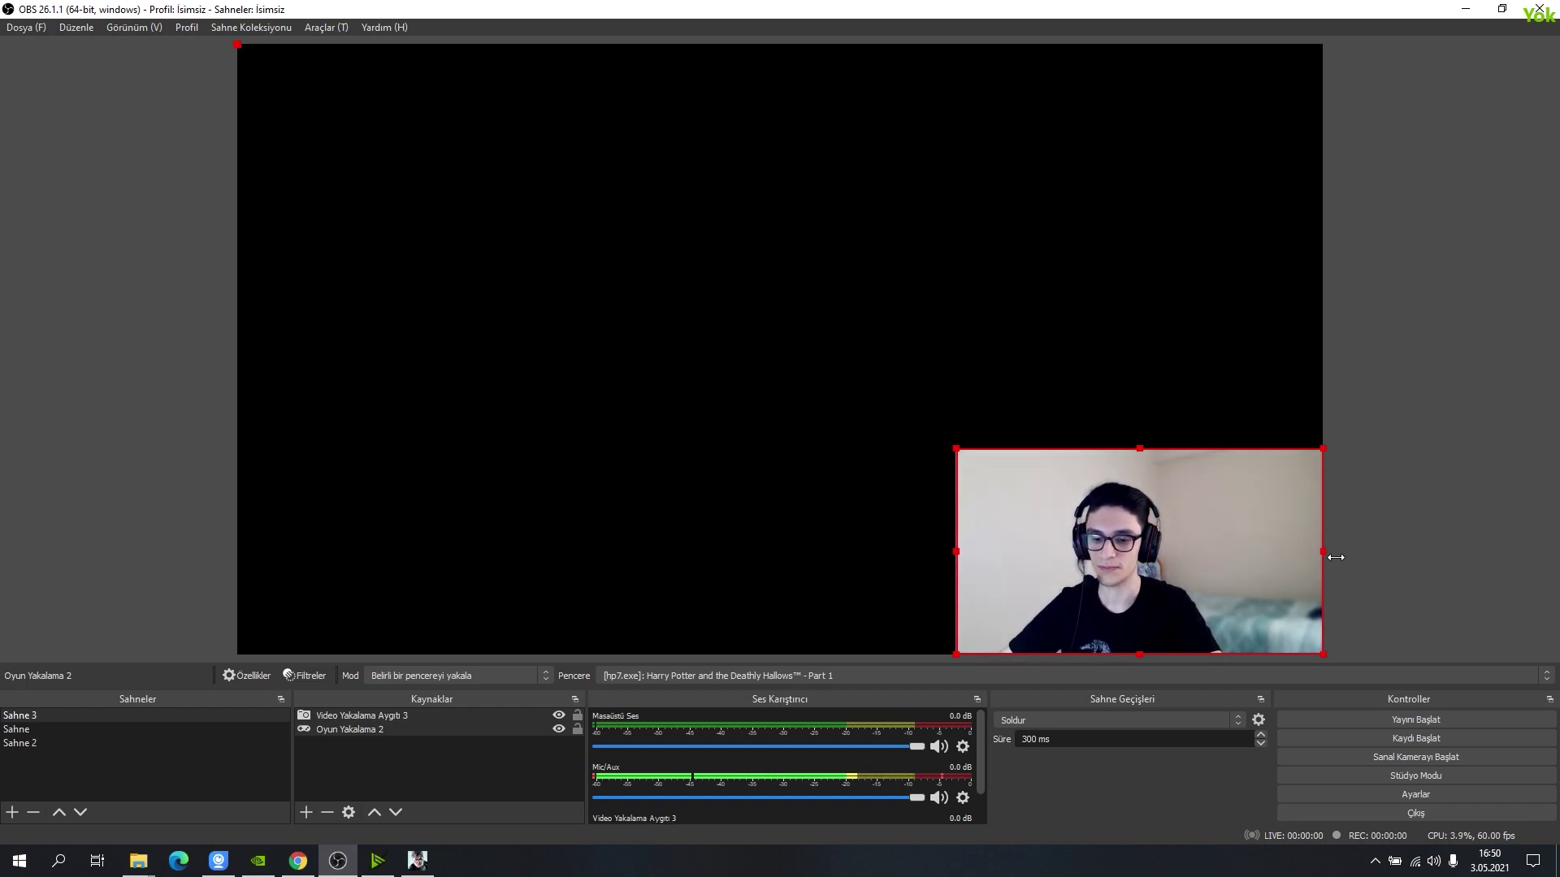
mouse_move(1326, 557)
mouse_down()
mouse_move(1099, 556)
mouse_move(1333, 557)
mouse_up()
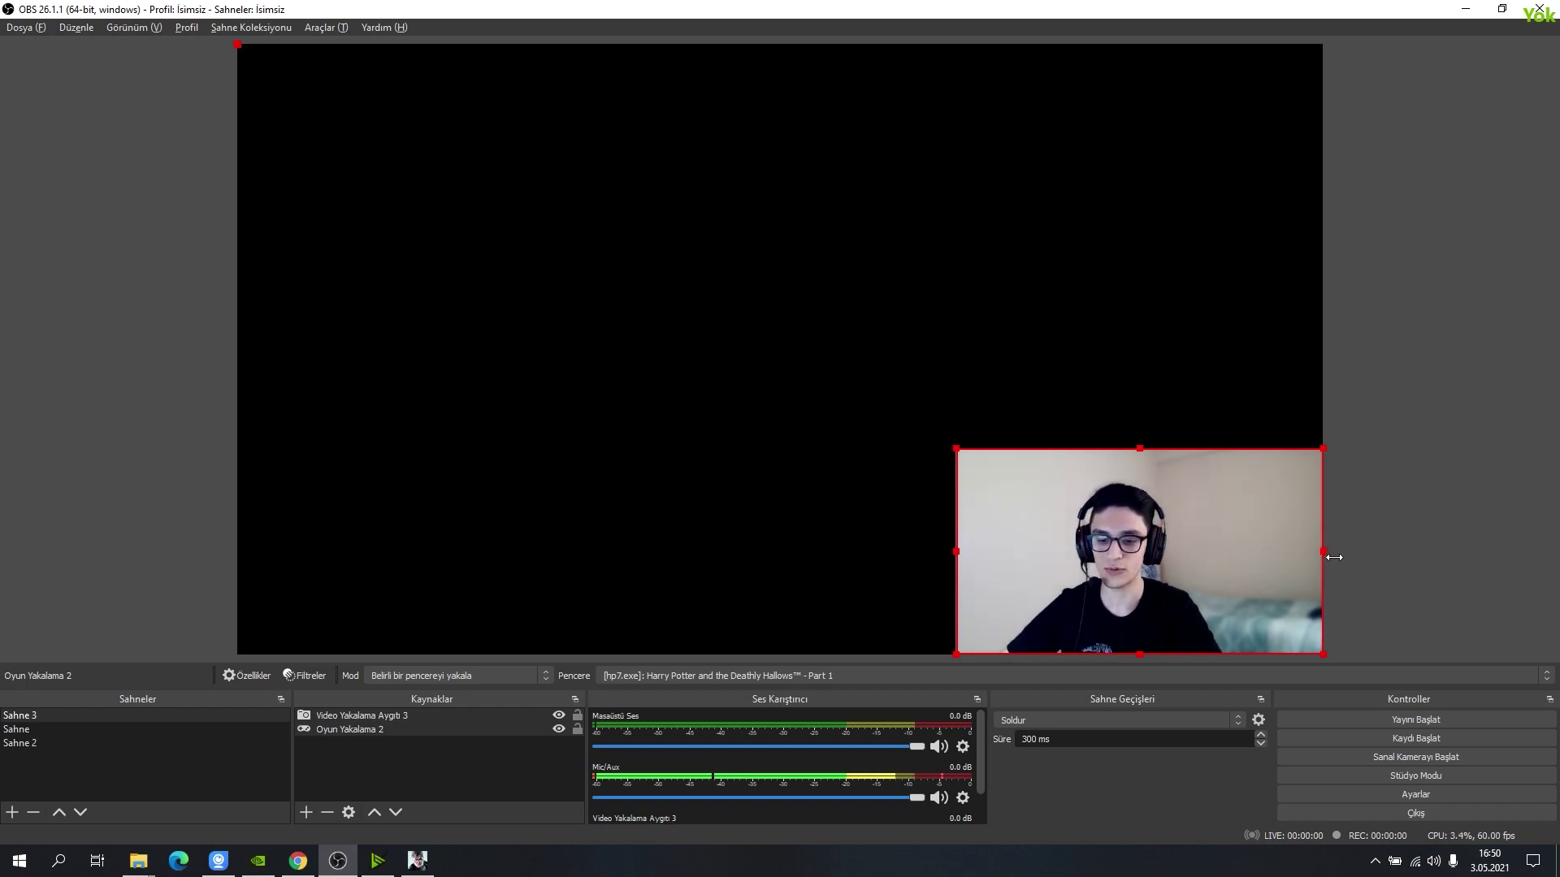
drag(1332, 555, 1237, 557)
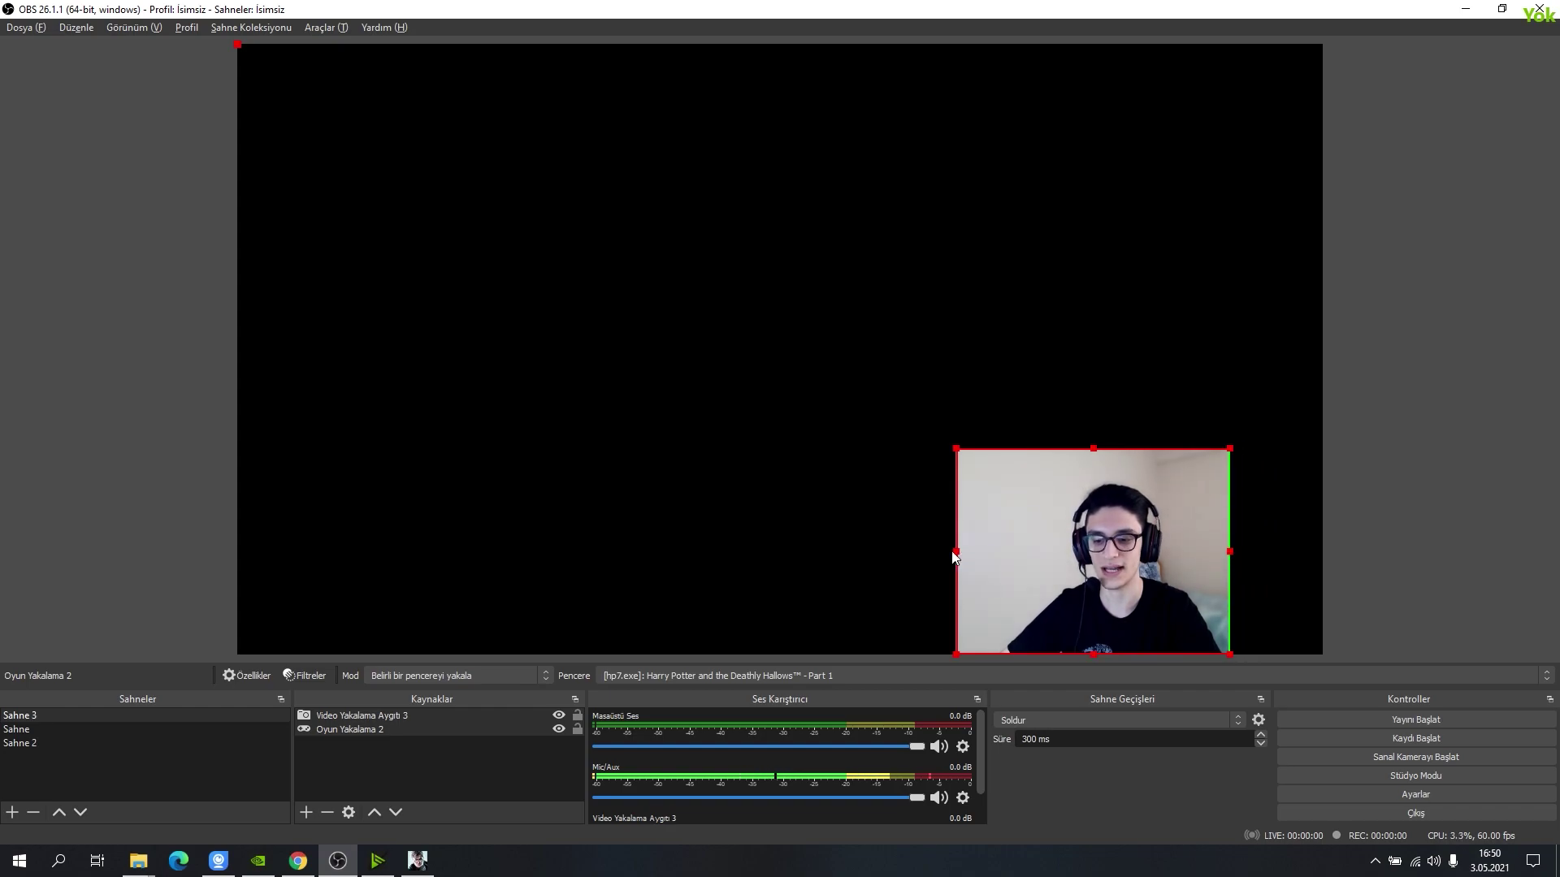
drag(954, 556, 999, 554)
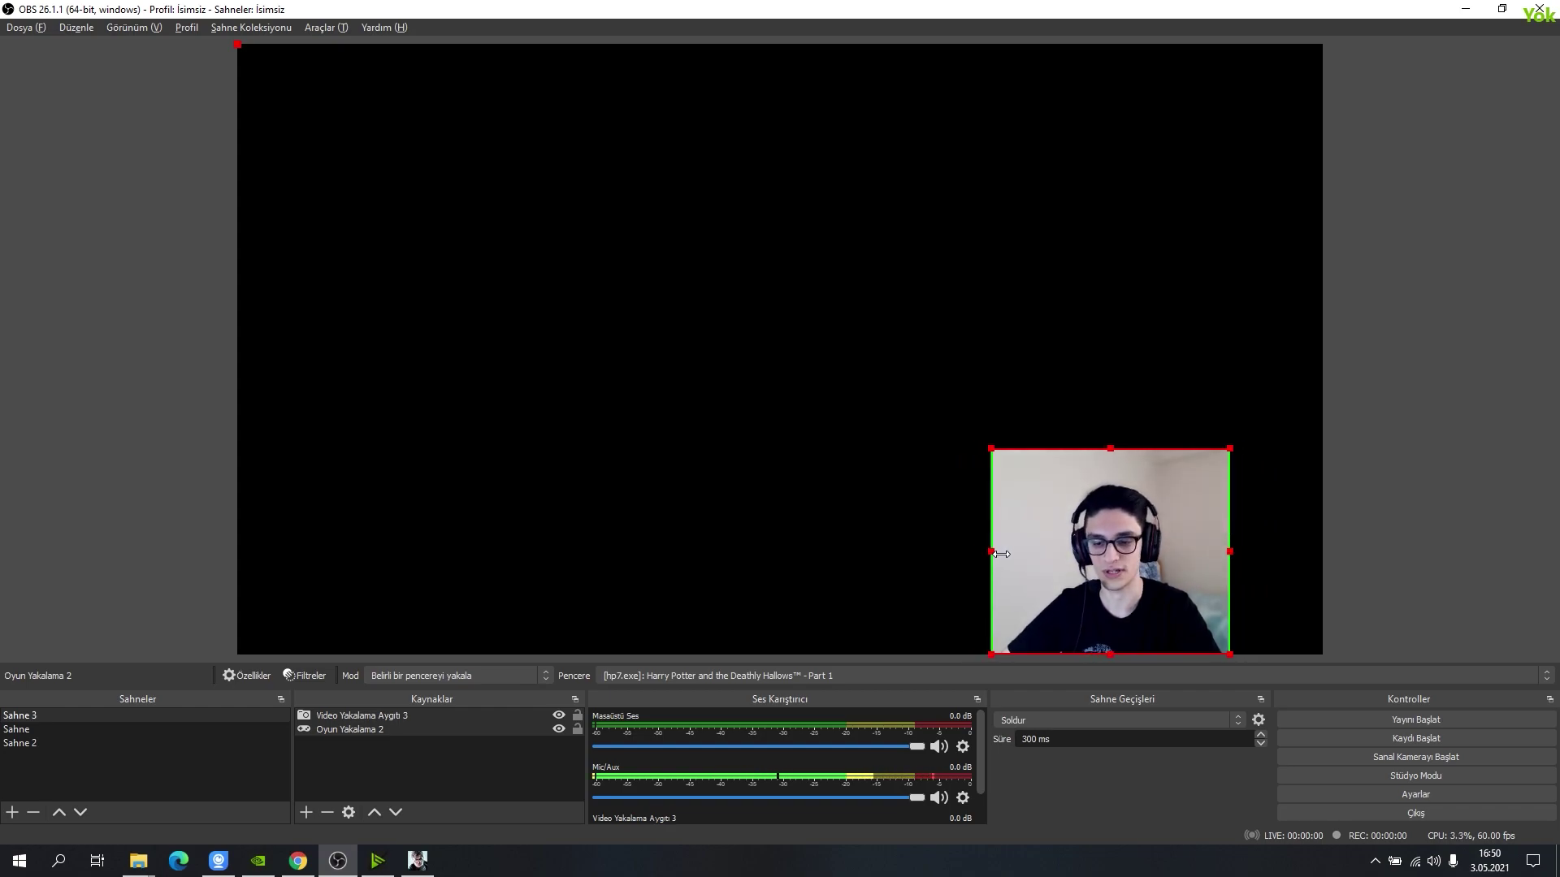
drag(1138, 519, 1233, 529)
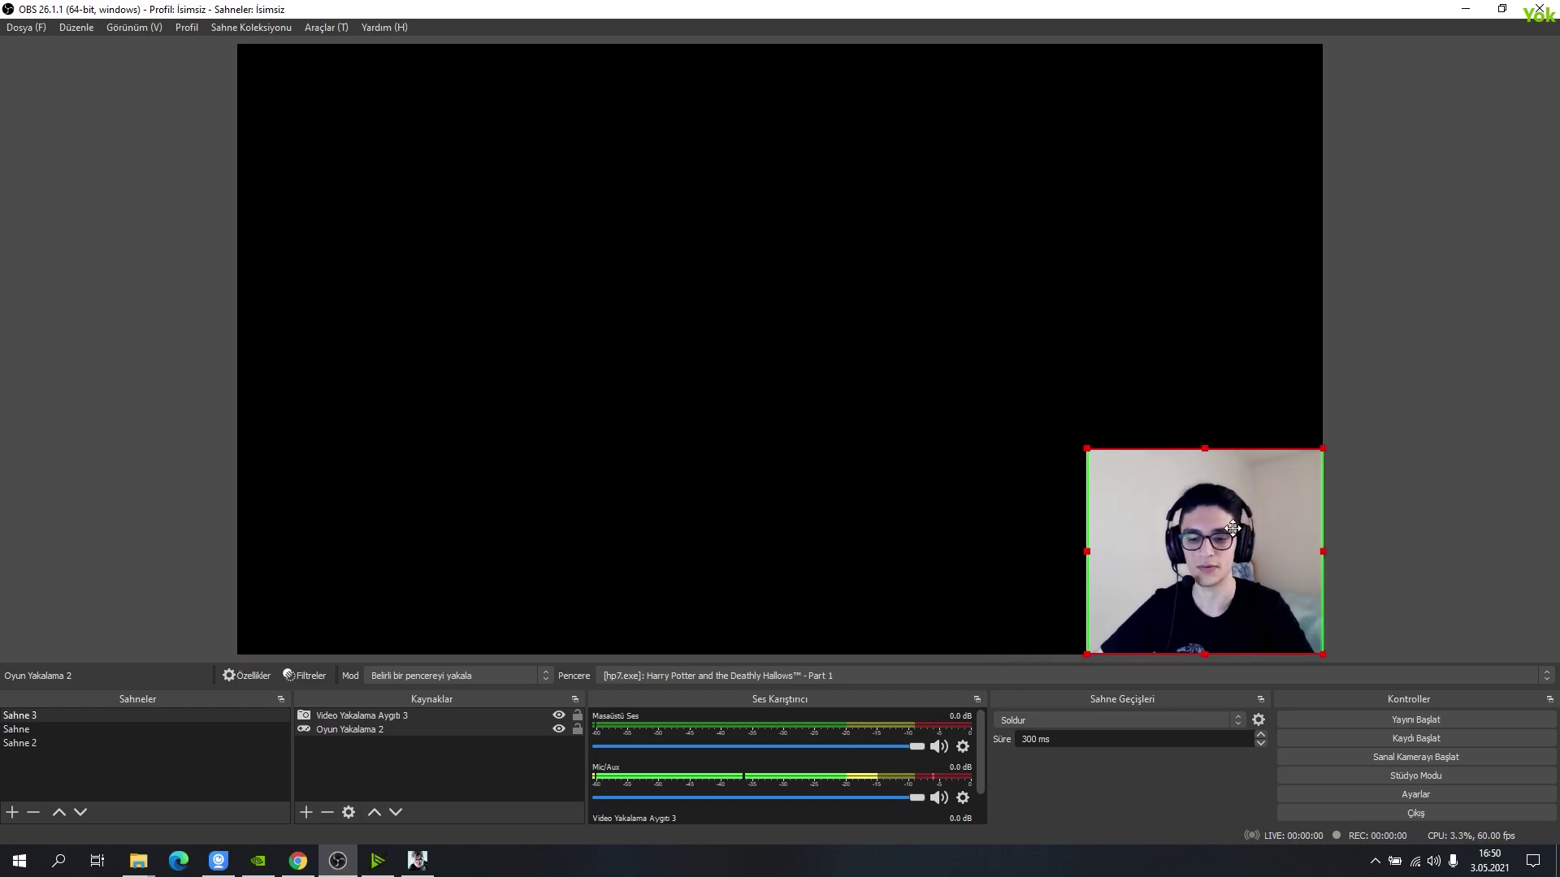
click(1442, 433)
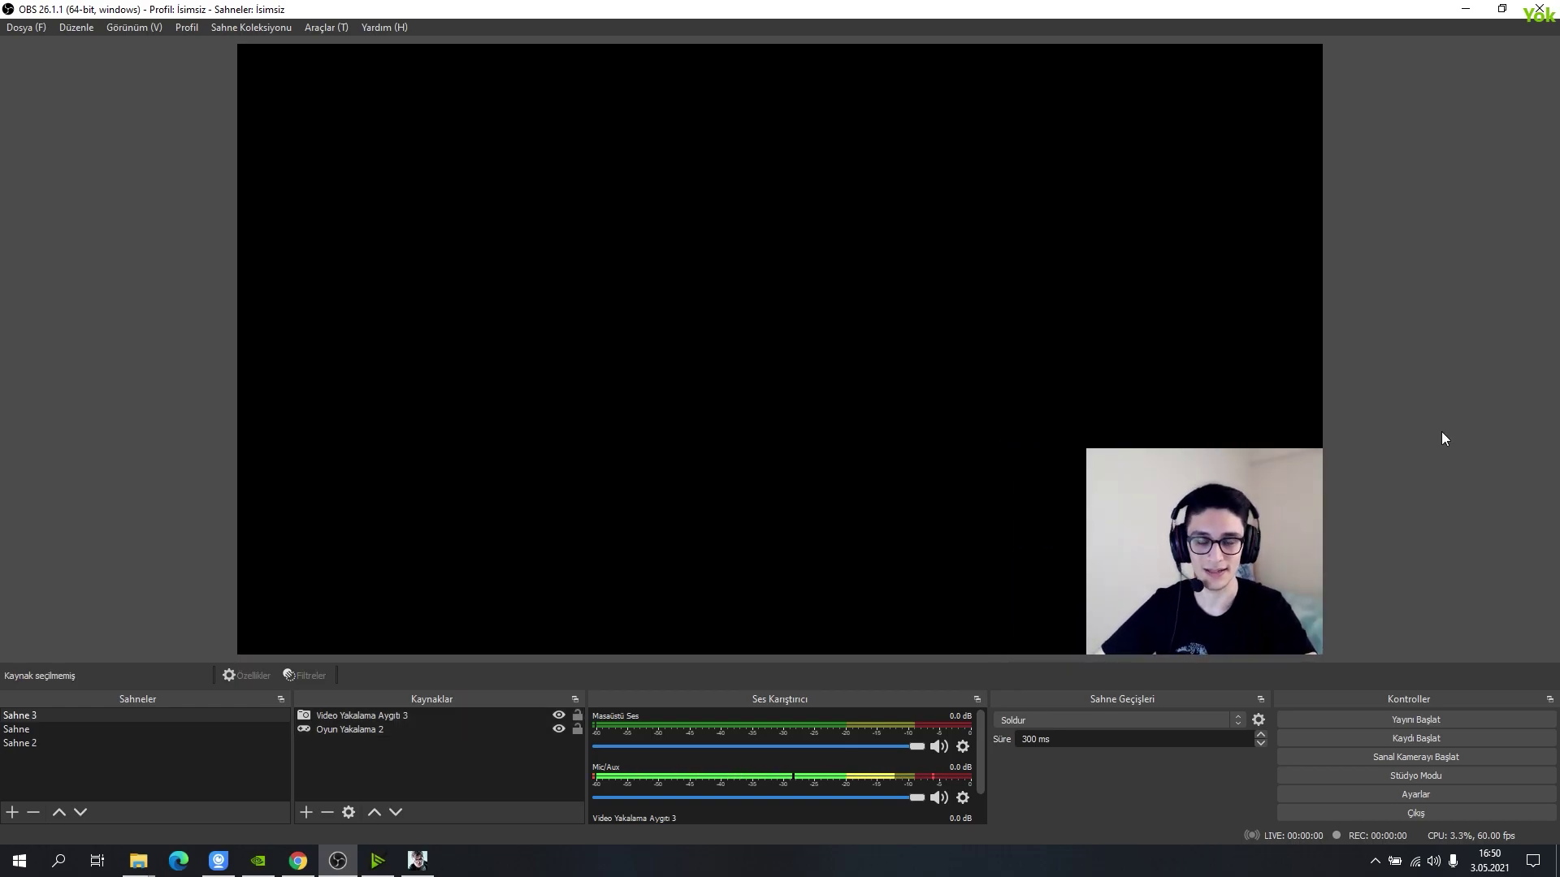
Open the audio settings (Ses) and look at the desktop audio and microphone devices
click(1415, 795)
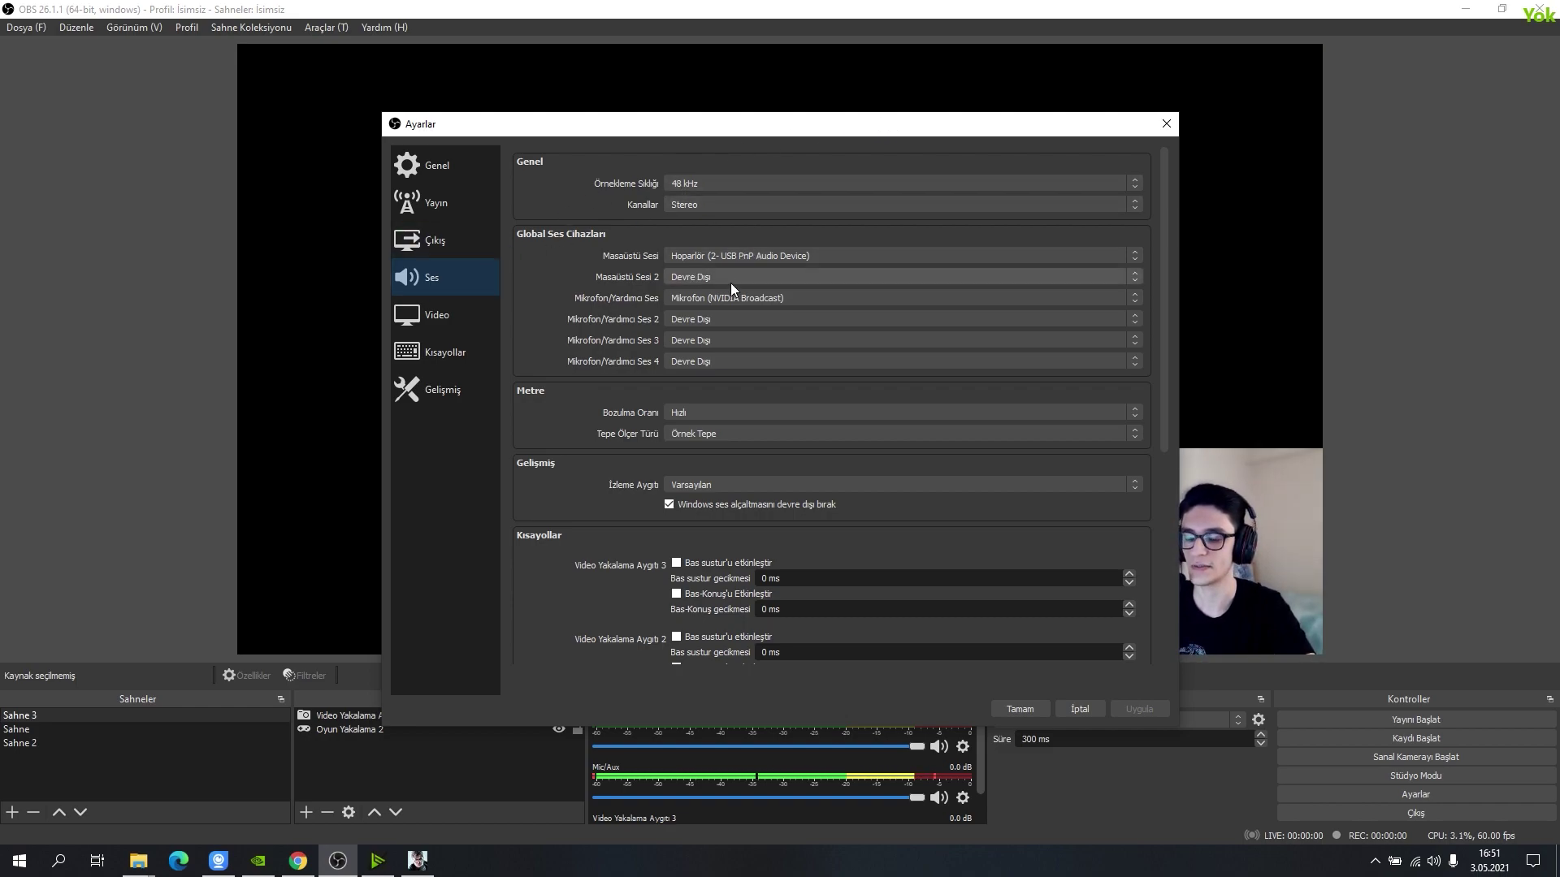
click(723, 252)
click(627, 258)
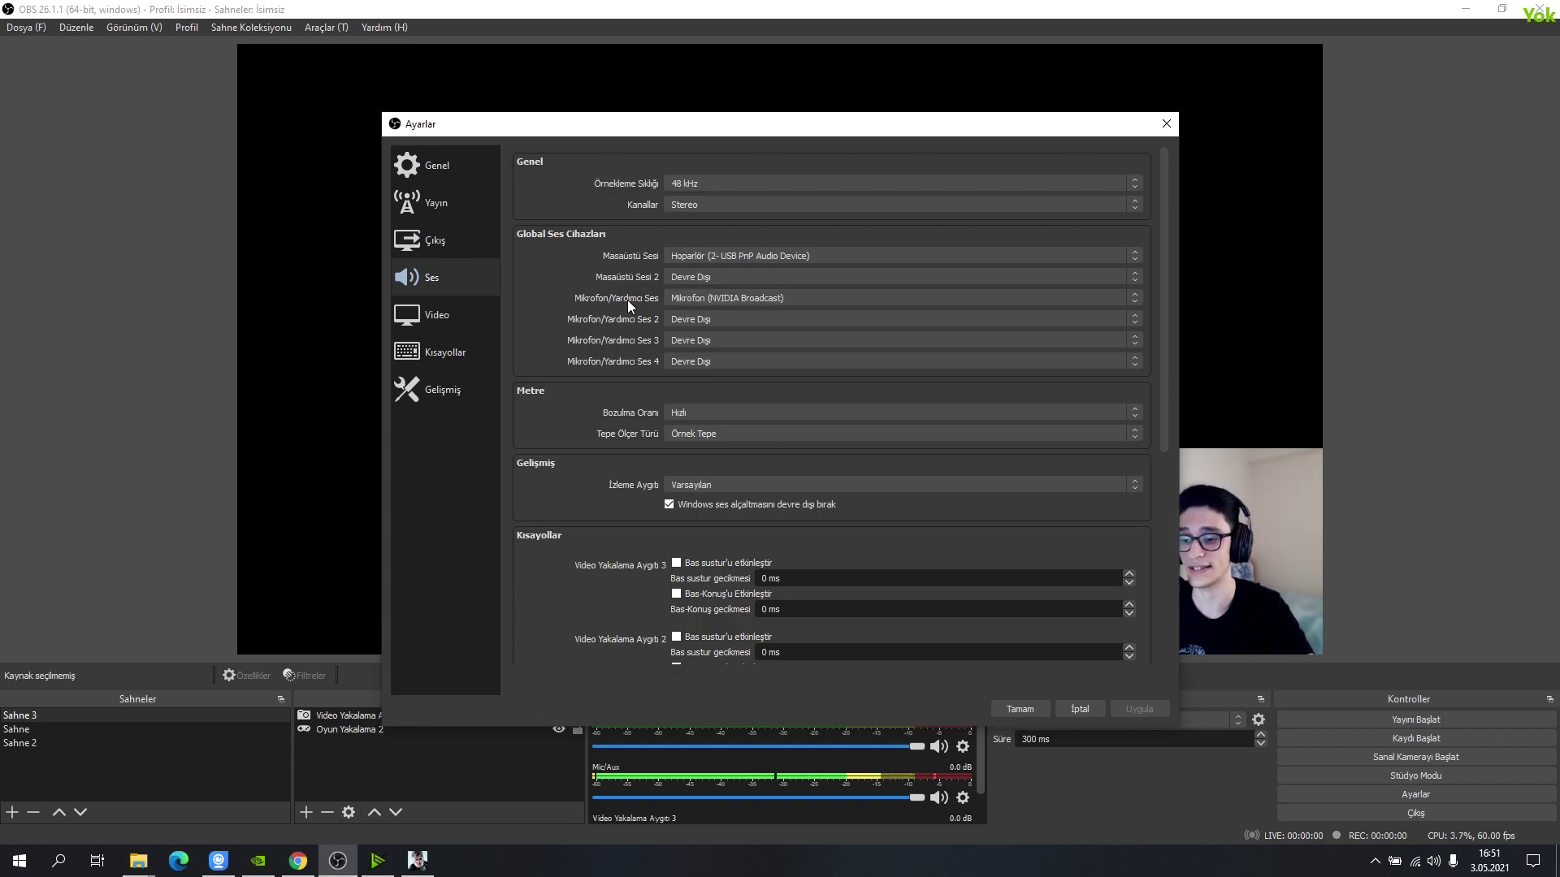
In the video settings, set the output resolution (Çıkış Çözünürlüğü) to 1280x720 and keep the frame rate at 60 FPS
click(441, 322)
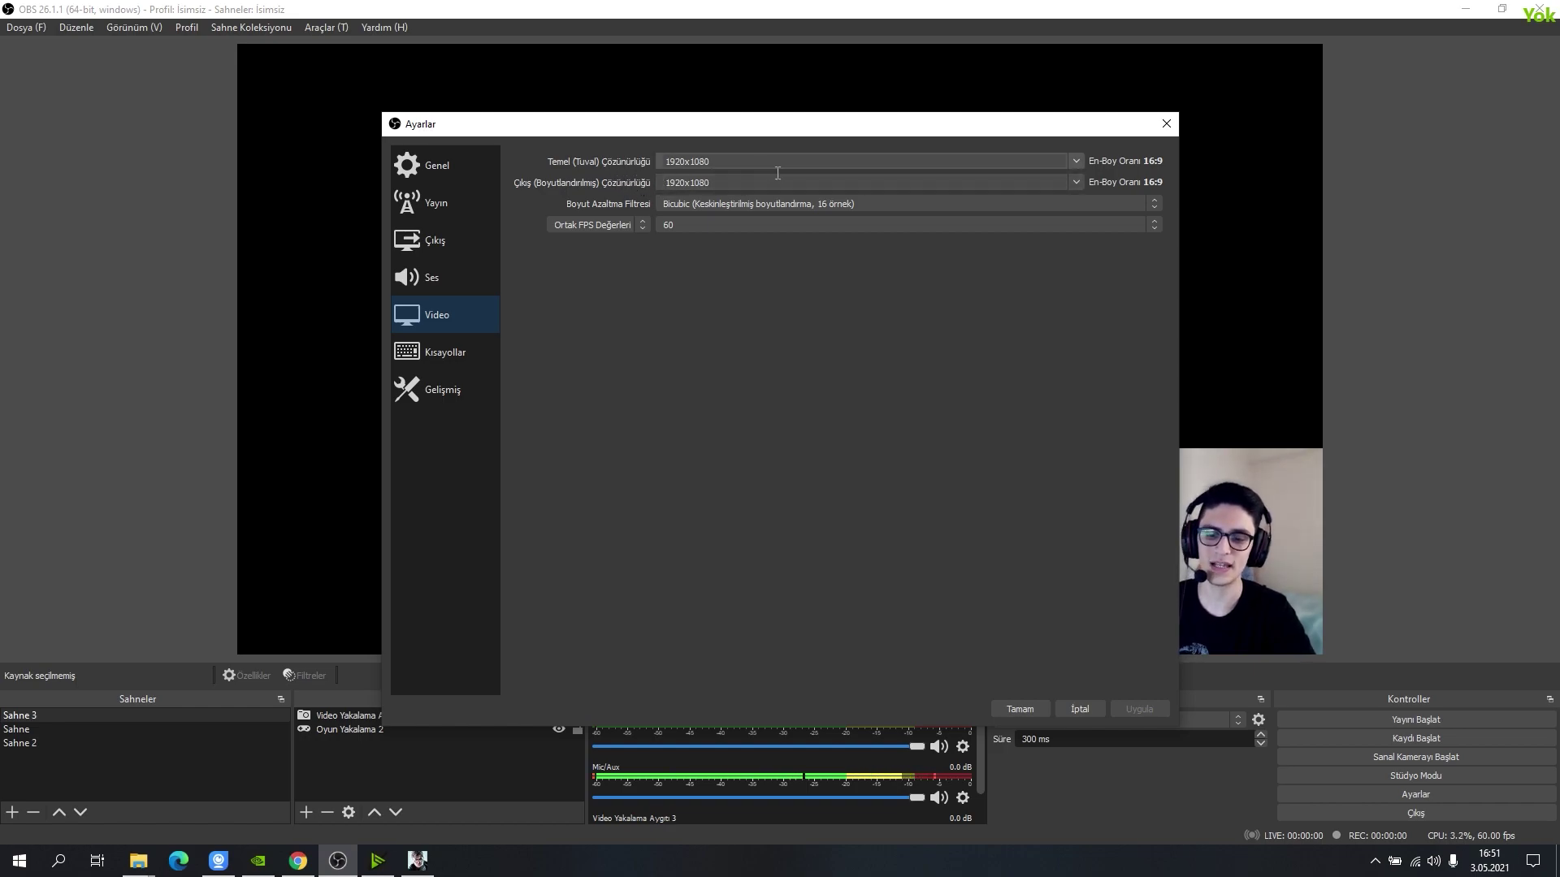
click(1076, 183)
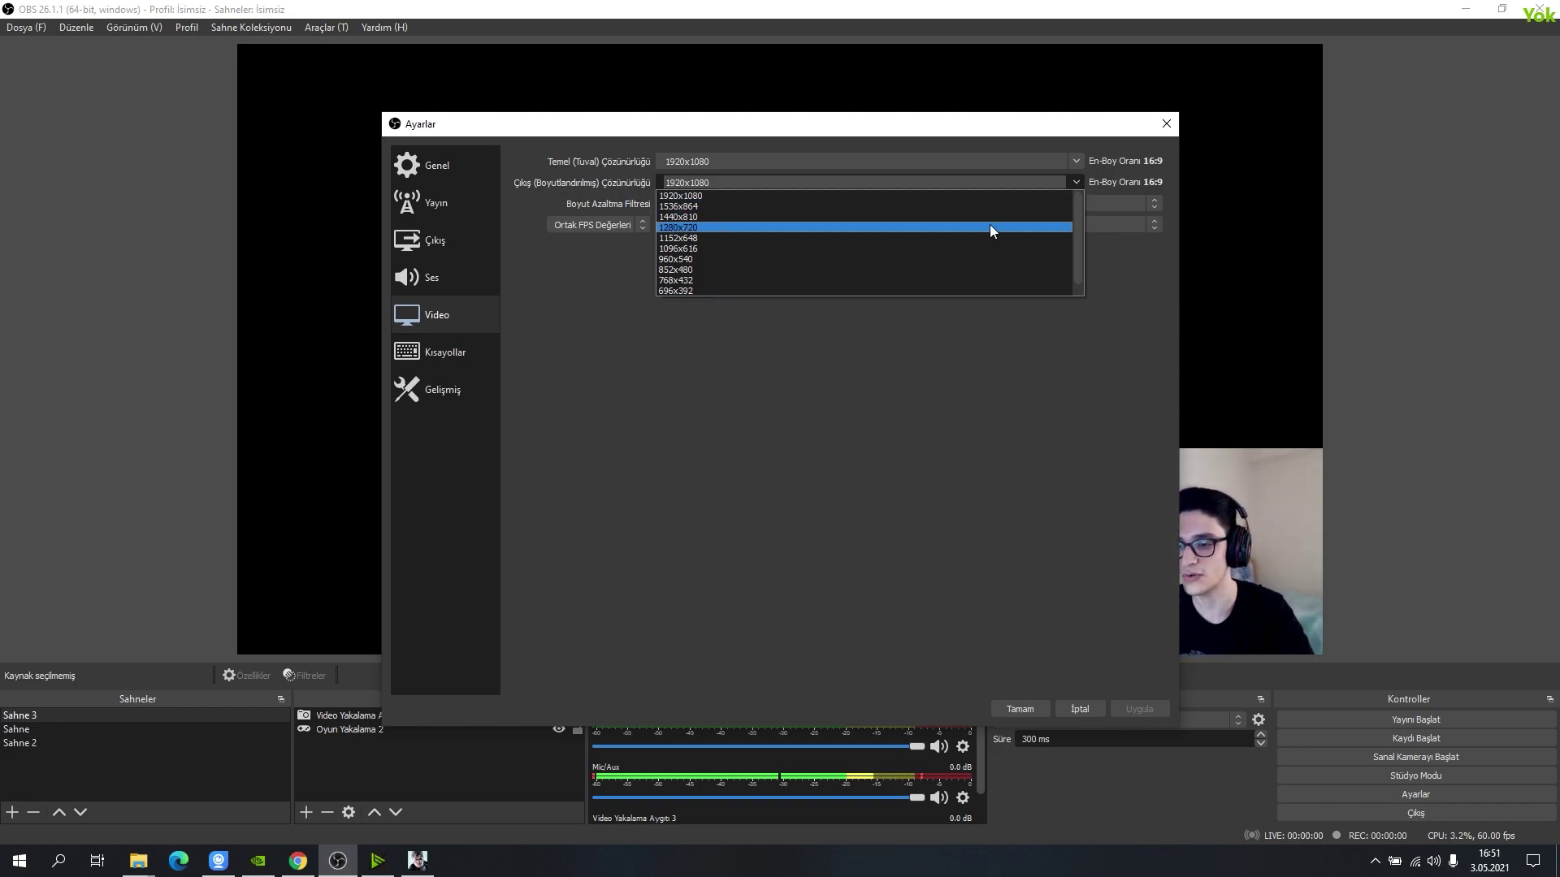
click(787, 229)
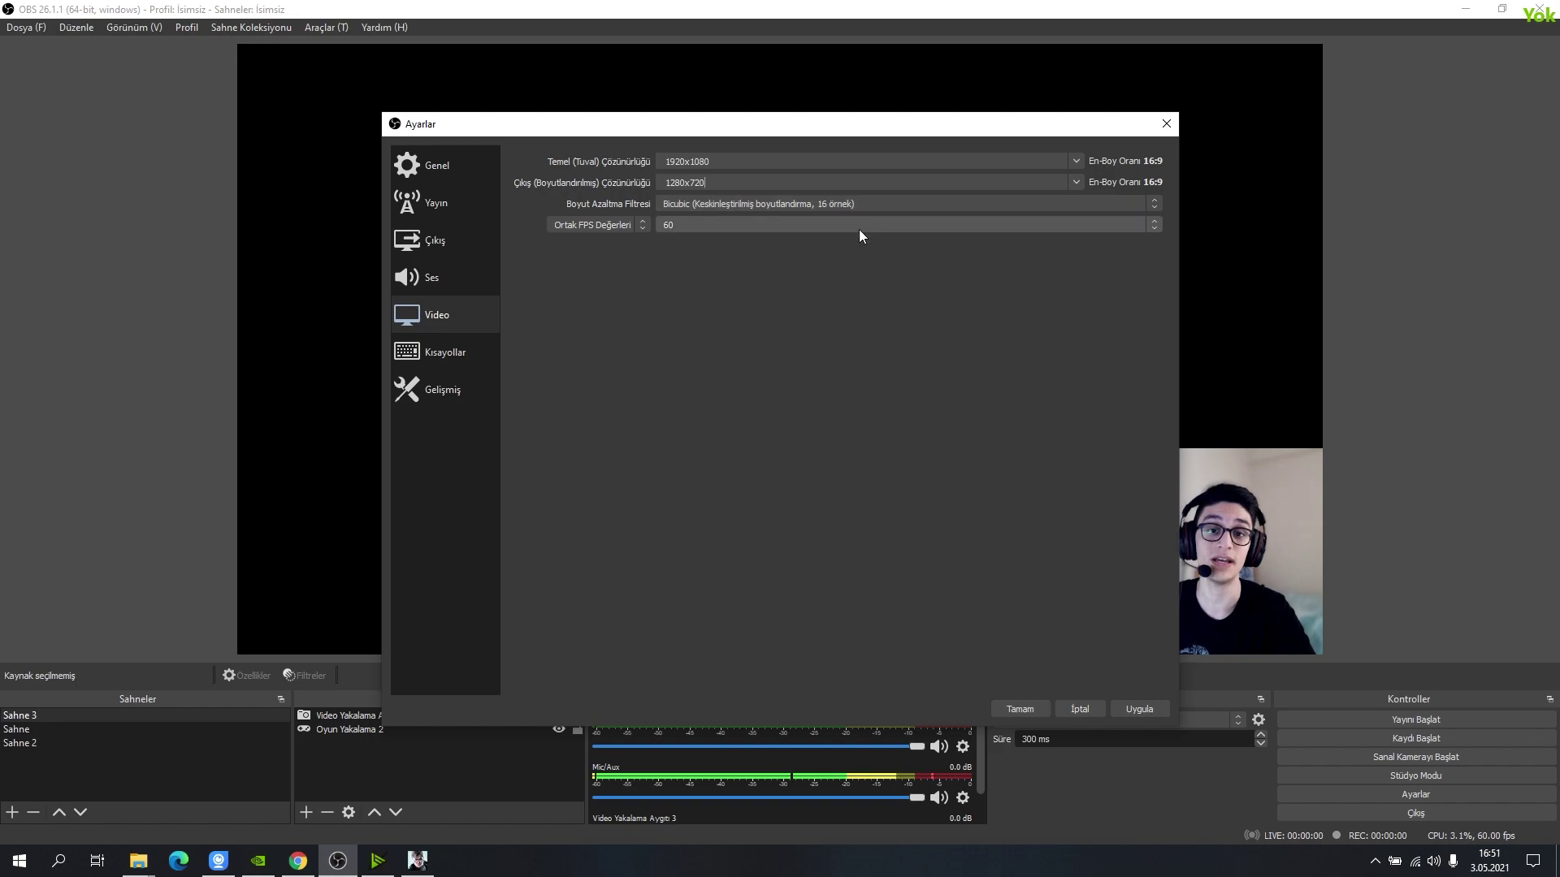
click(705, 229)
click(703, 226)
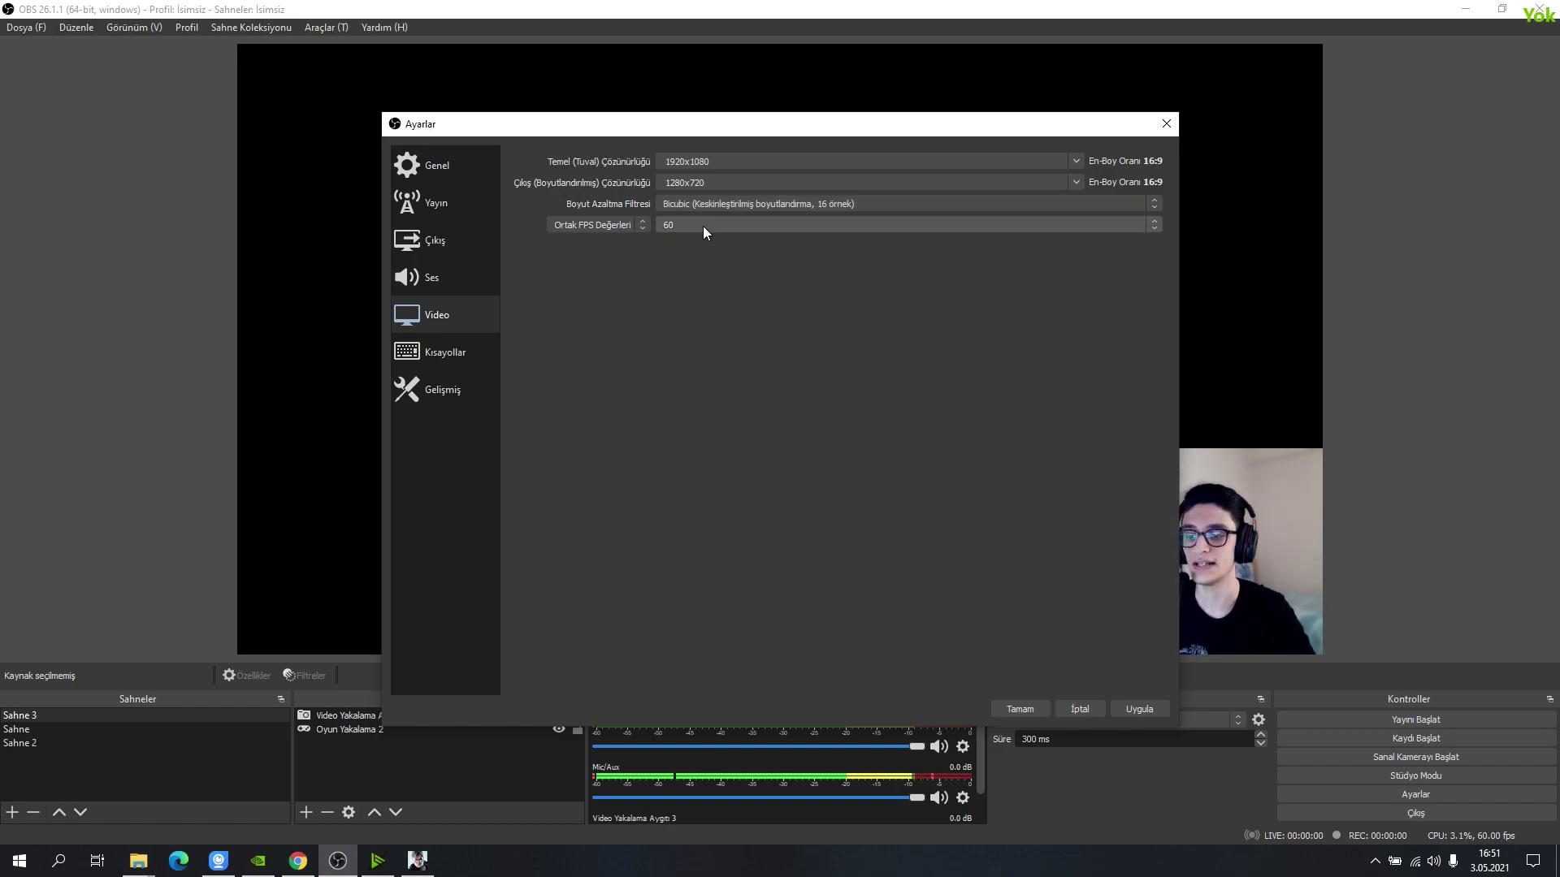